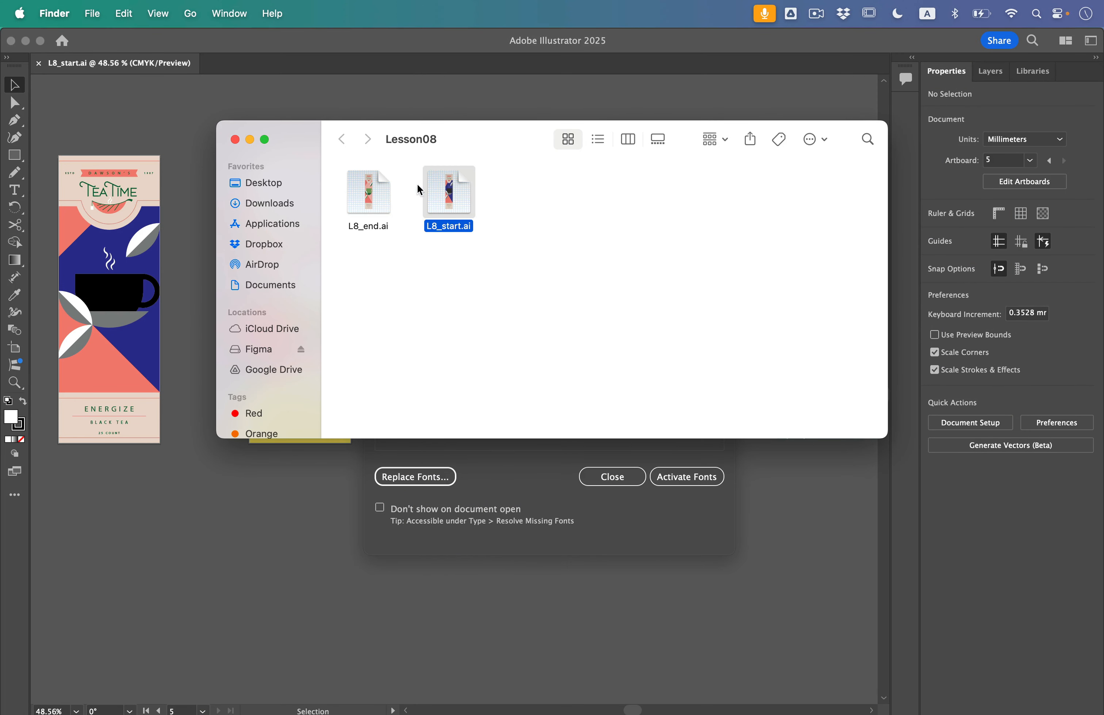
# Switch from Finder back to Illustrator and close the Missing Fonts dialog without replacing or activating fonts
pyautogui.click(499, 236)
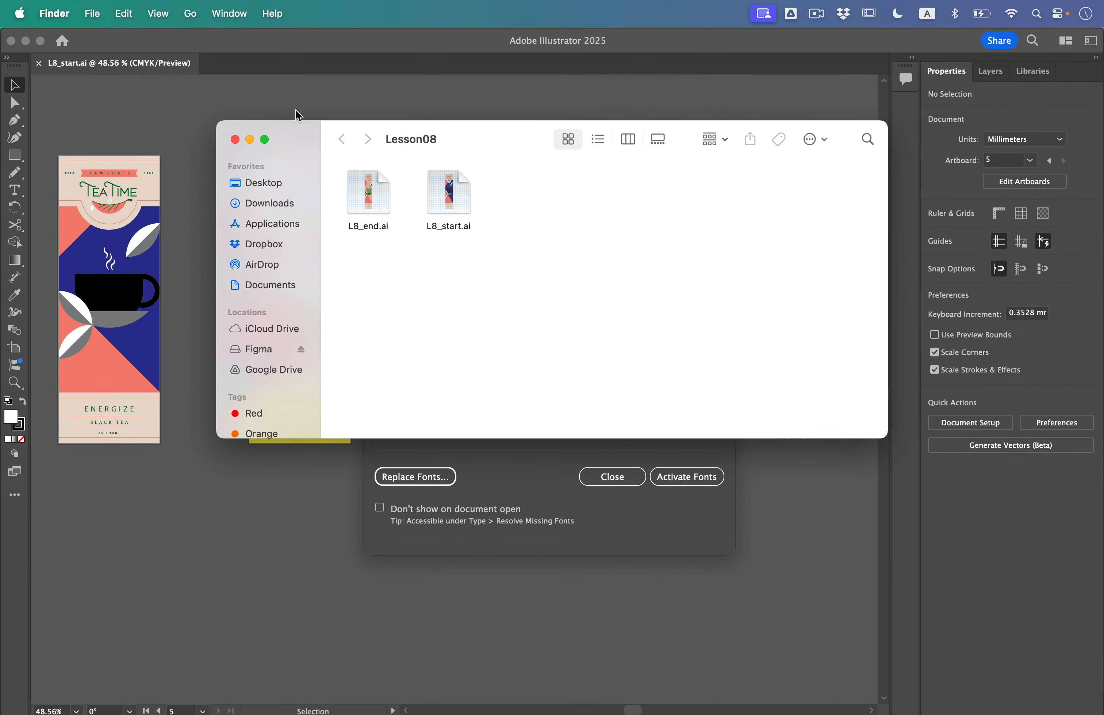
pyautogui.click(301, 44)
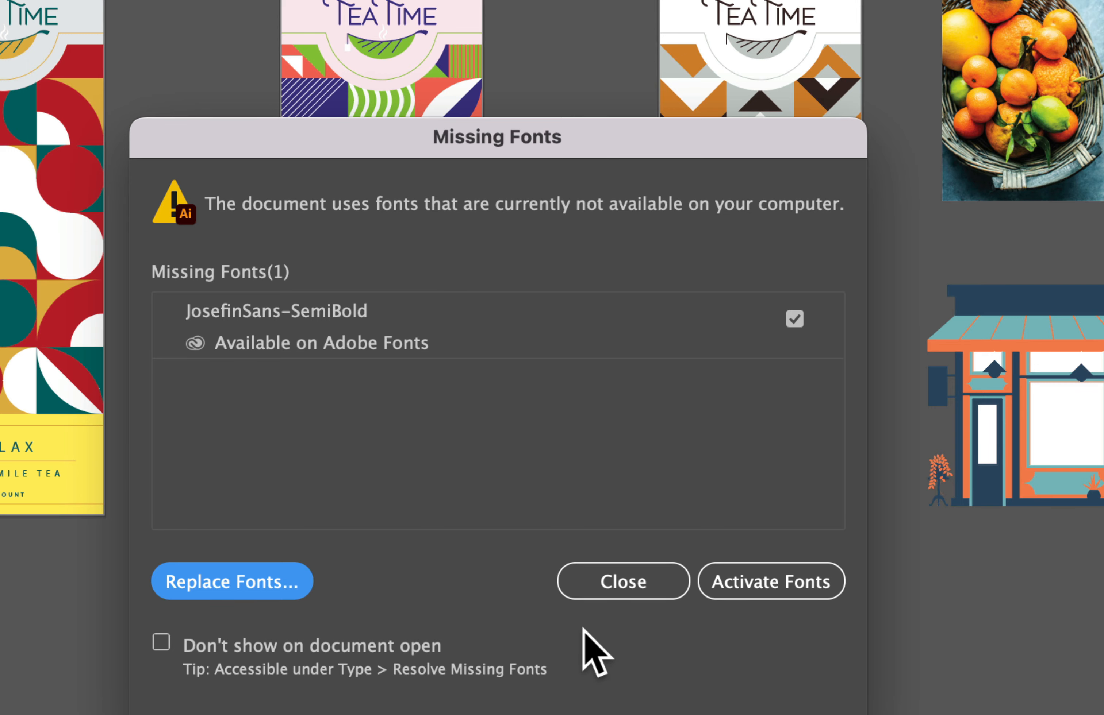
pyautogui.click(653, 583)
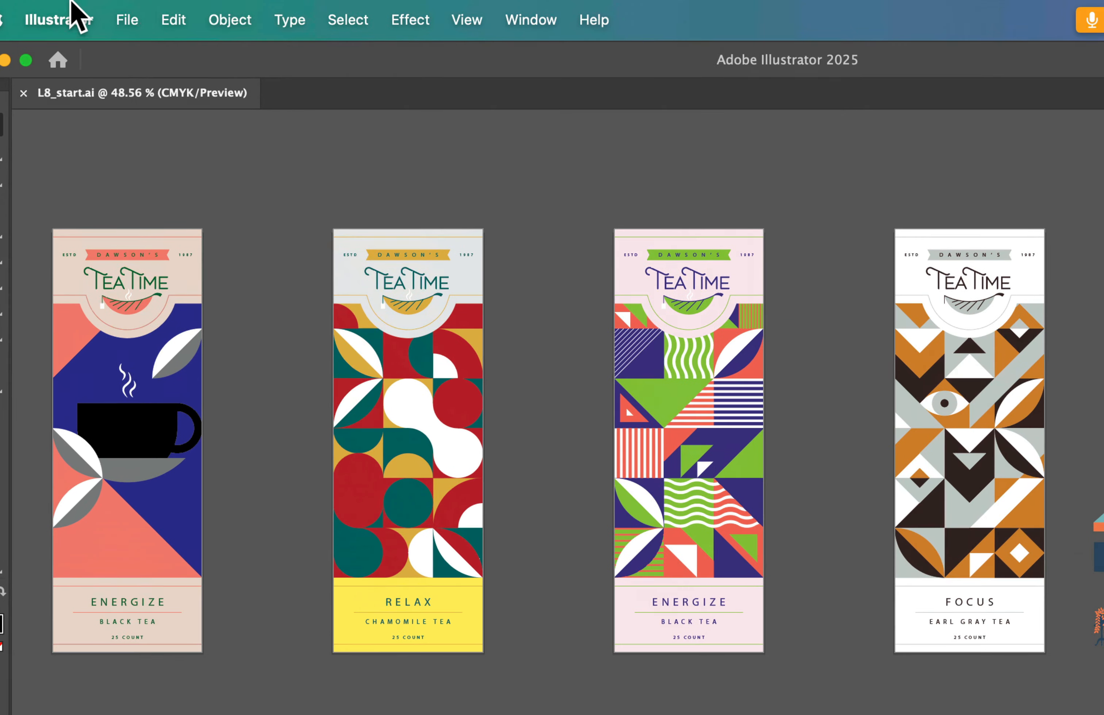
# Save the document in Adobe Illustrator format in the Lesson08 folder, naming it TeaPackaging plus the surname, and accept the save options
pyautogui.click(109, 13)
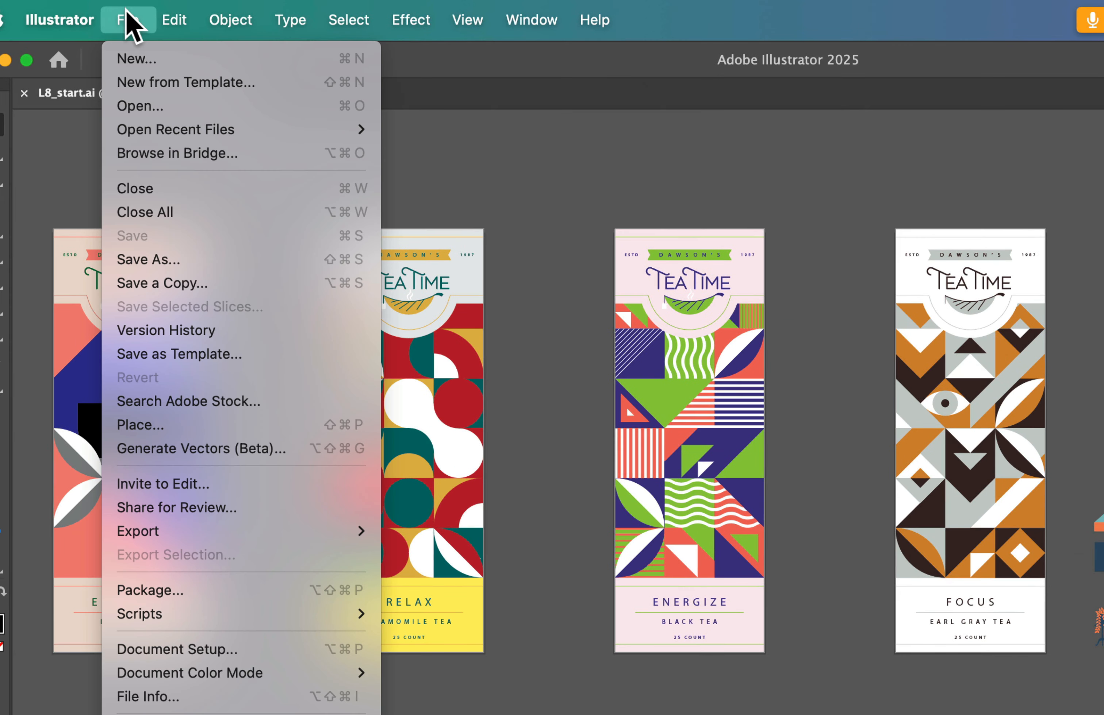
pyautogui.click(150, 259)
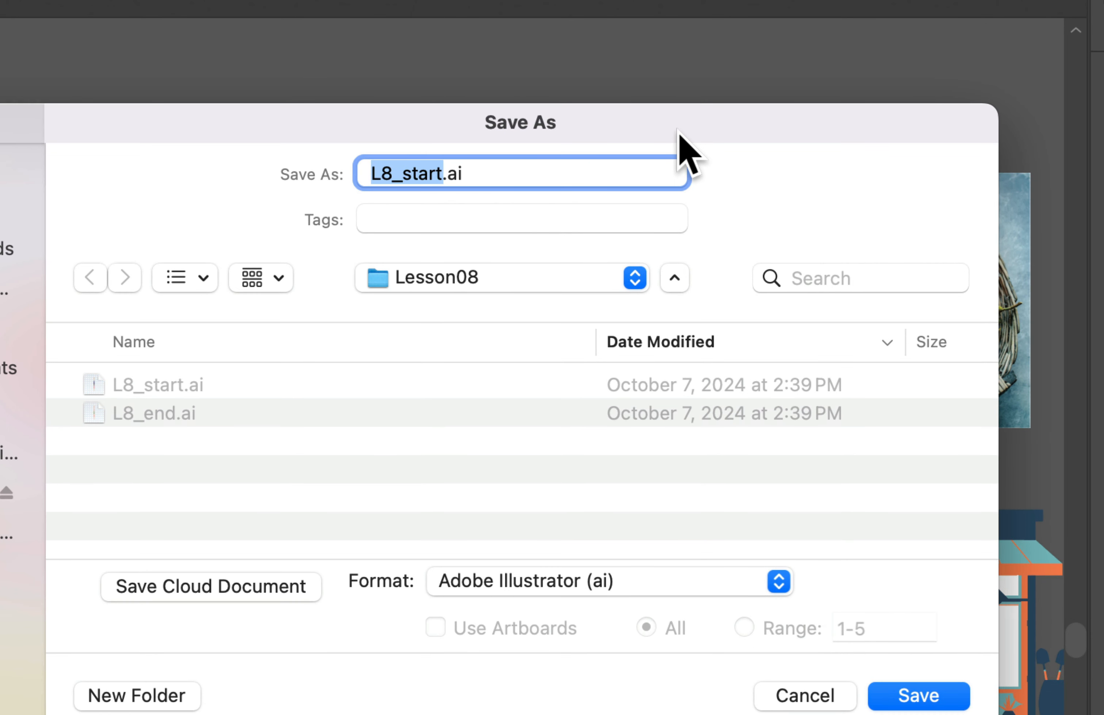
pyautogui.write('TeaPackagingIvey')
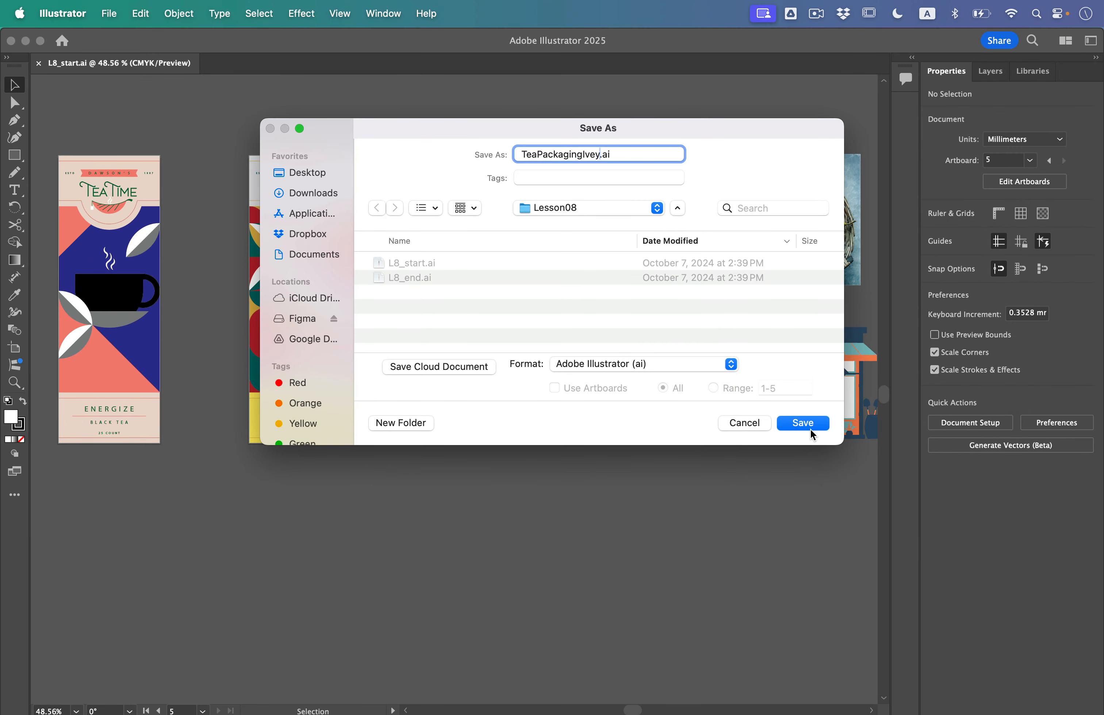
pyautogui.click(803, 423)
pyautogui.click(704, 588)
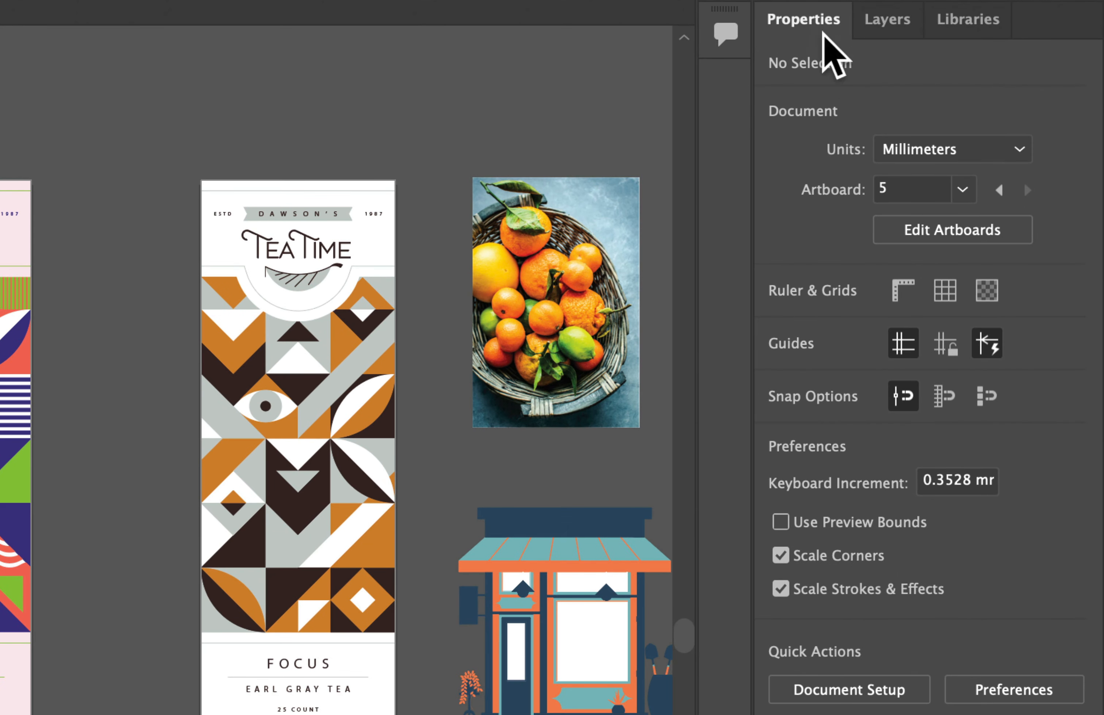
# On artboard 1, select the saucer and the gray halves of all three leaves and fill them with dark green C=90 M=30 Y=95 K=60
pyautogui.click(963, 188)
pyautogui.click(1000, 218)
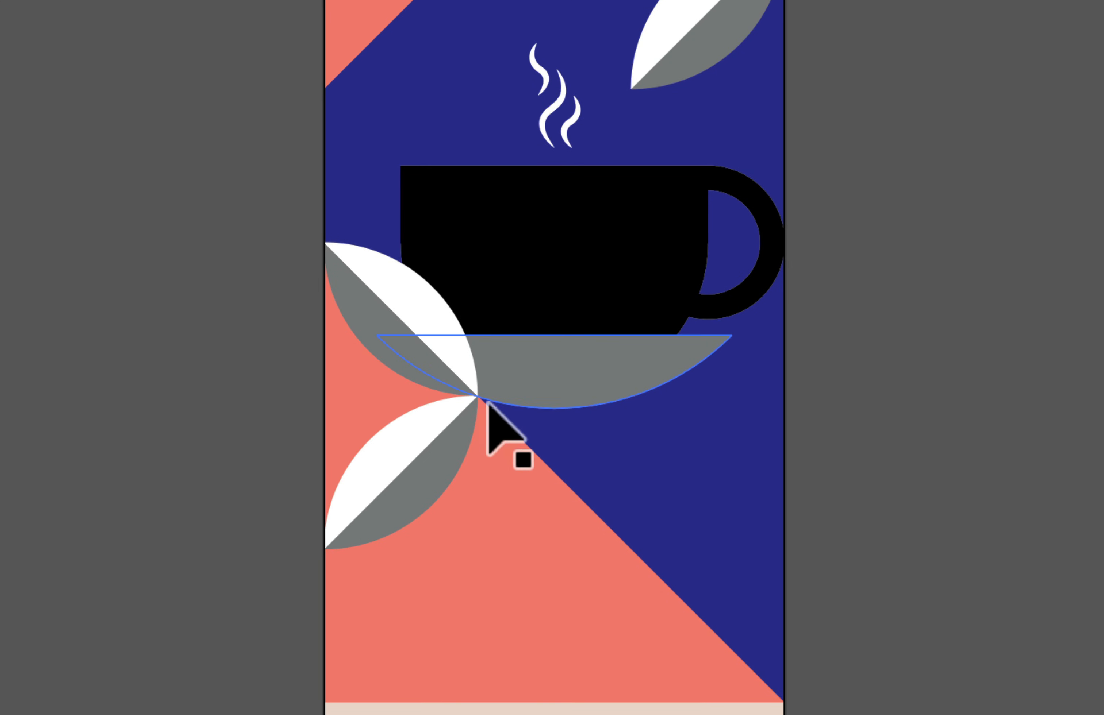
pyautogui.click(590, 384)
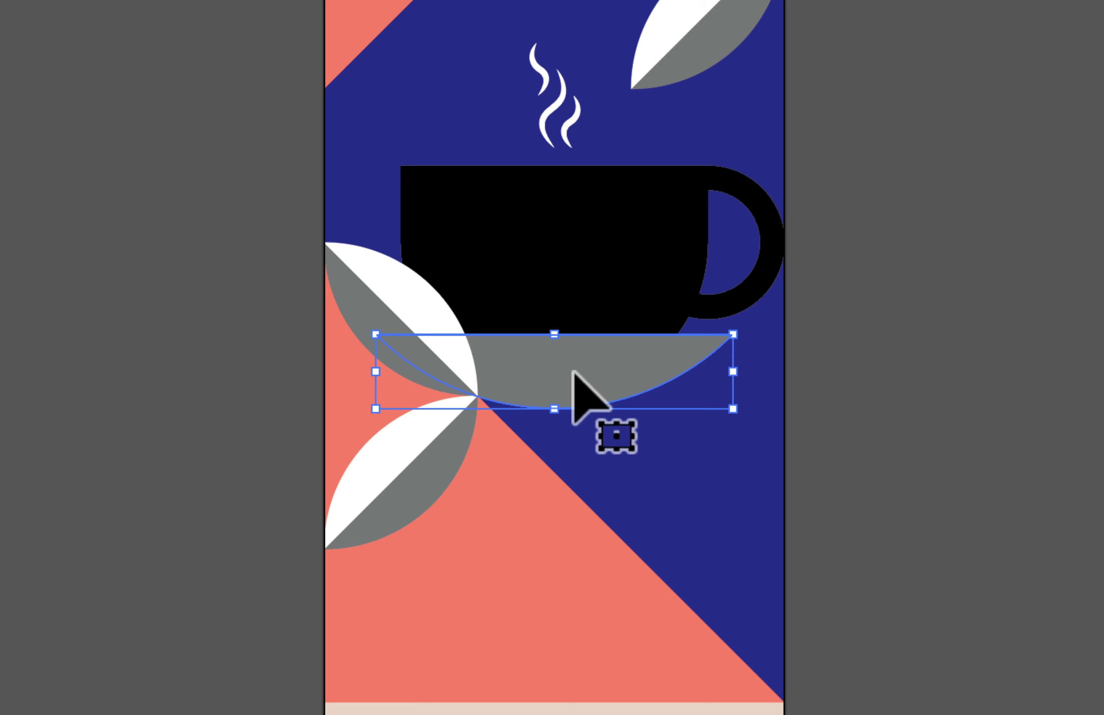
pyautogui.keyDown('shift'); pyautogui.click(345, 297); pyautogui.keyUp('shift')
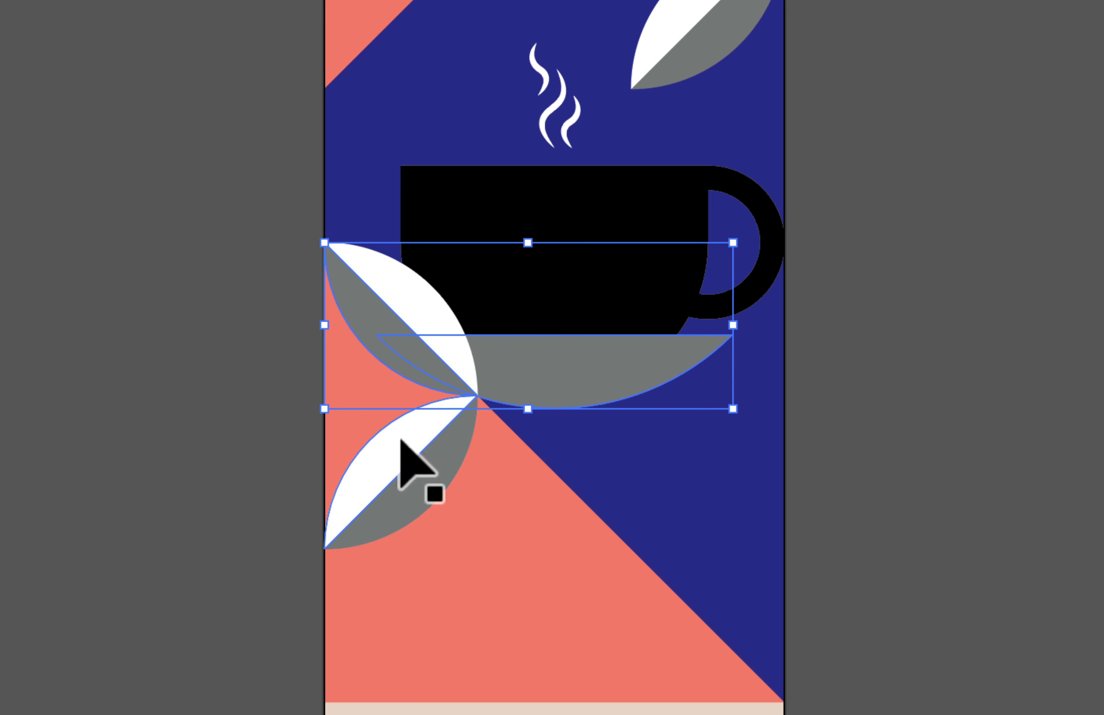
pyautogui.keyDown('shift'); pyautogui.click(430, 483); pyautogui.keyUp('shift')
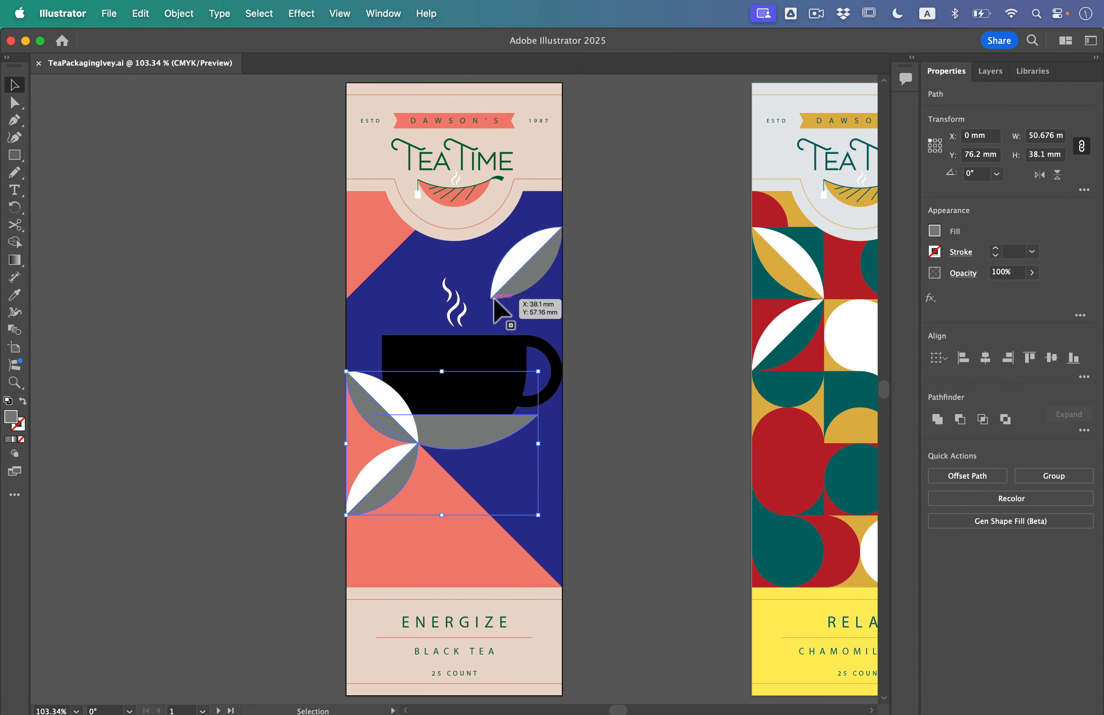
pyautogui.keyDown('shift'); pyautogui.click(527, 274); pyautogui.keyUp('shift')
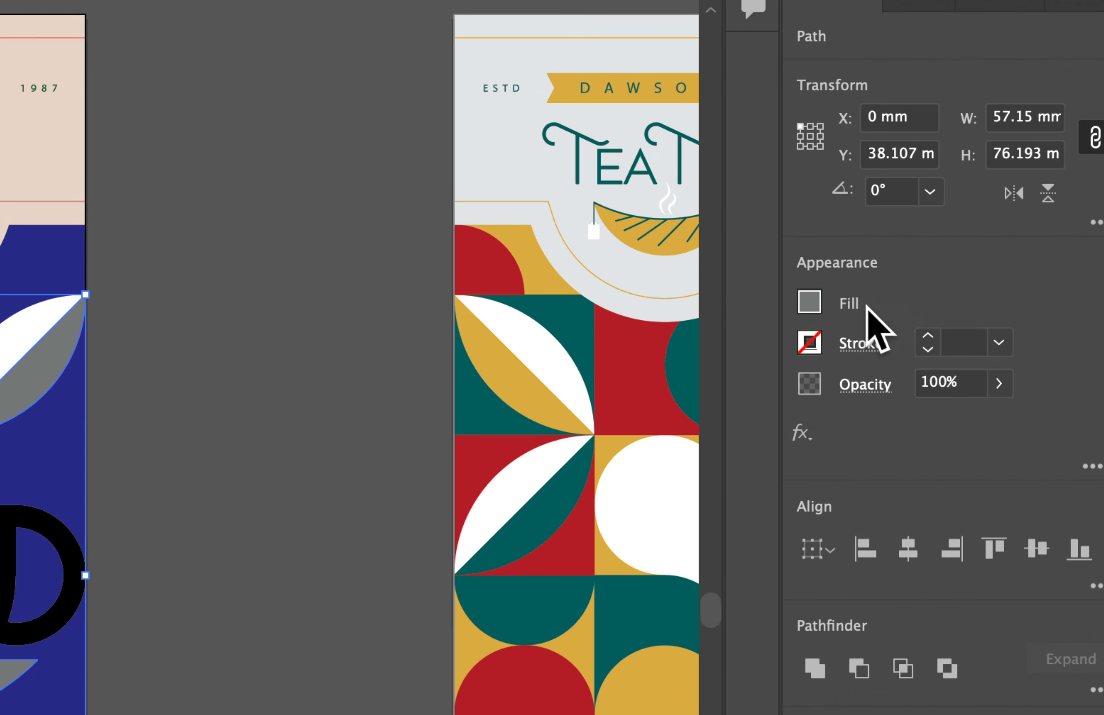
pyautogui.click(809, 302)
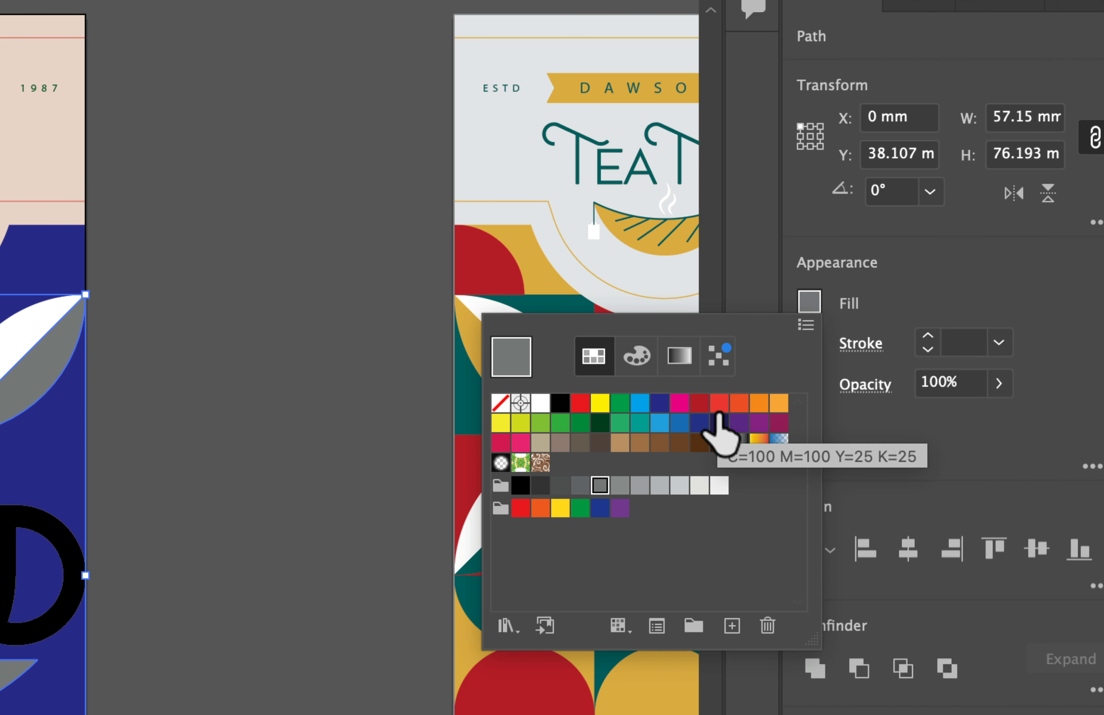
pyautogui.click(605, 422)
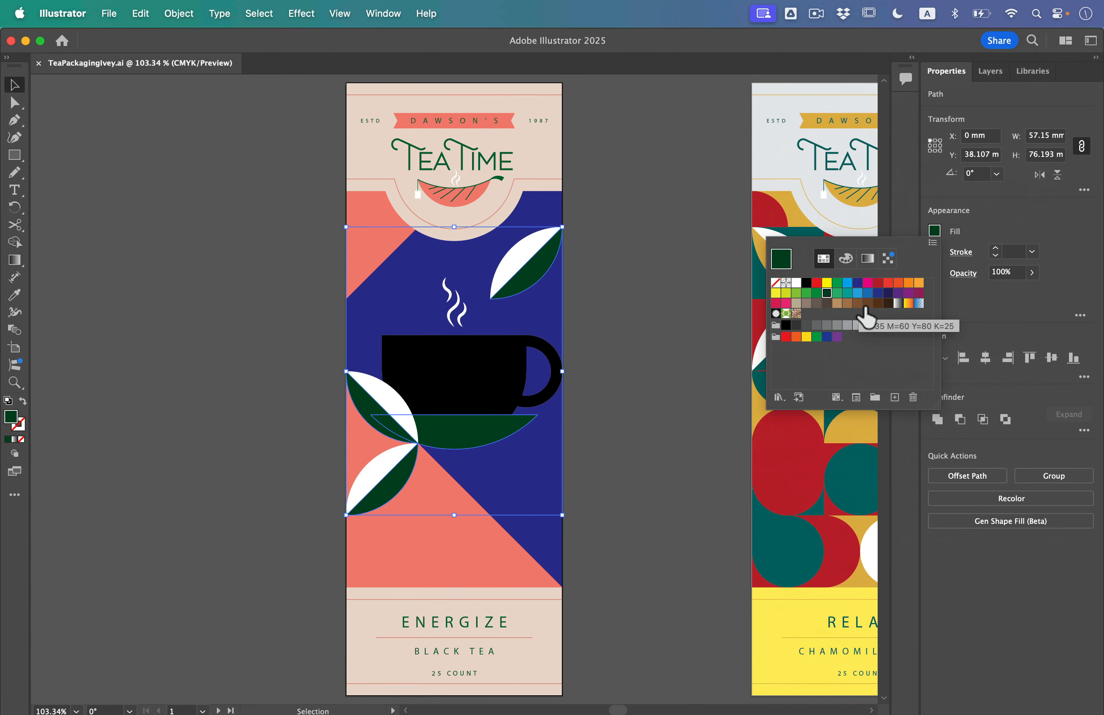
pyautogui.press('Escape')
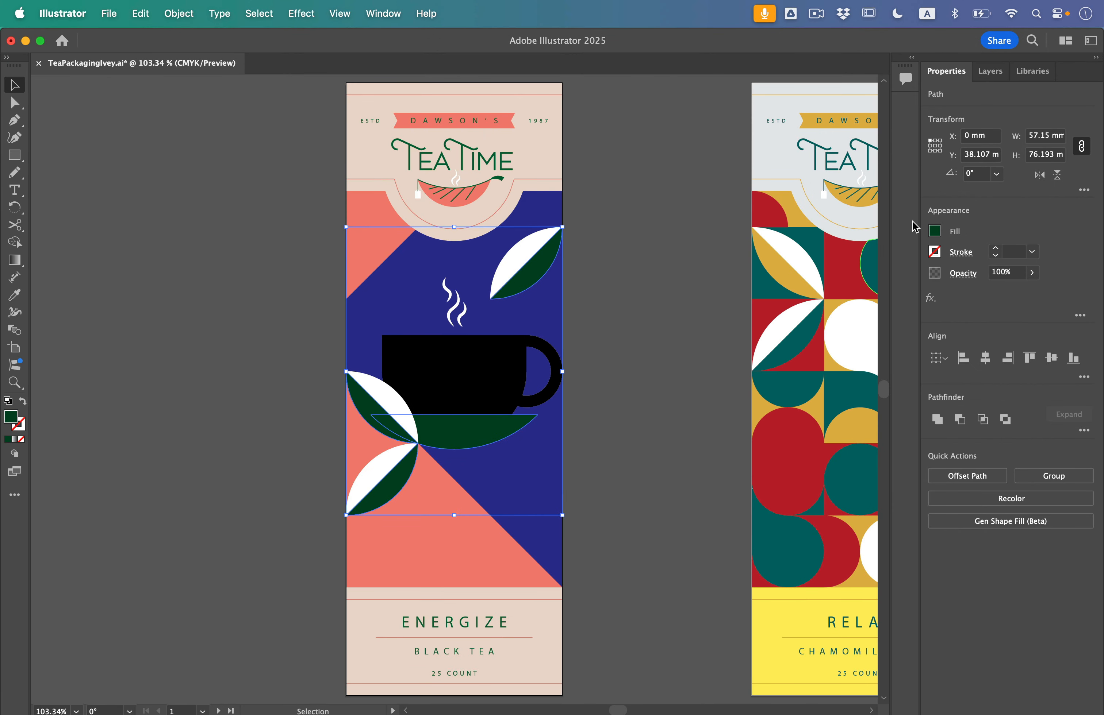
pyautogui.click(934, 231)
pyautogui.click(1020, 211)
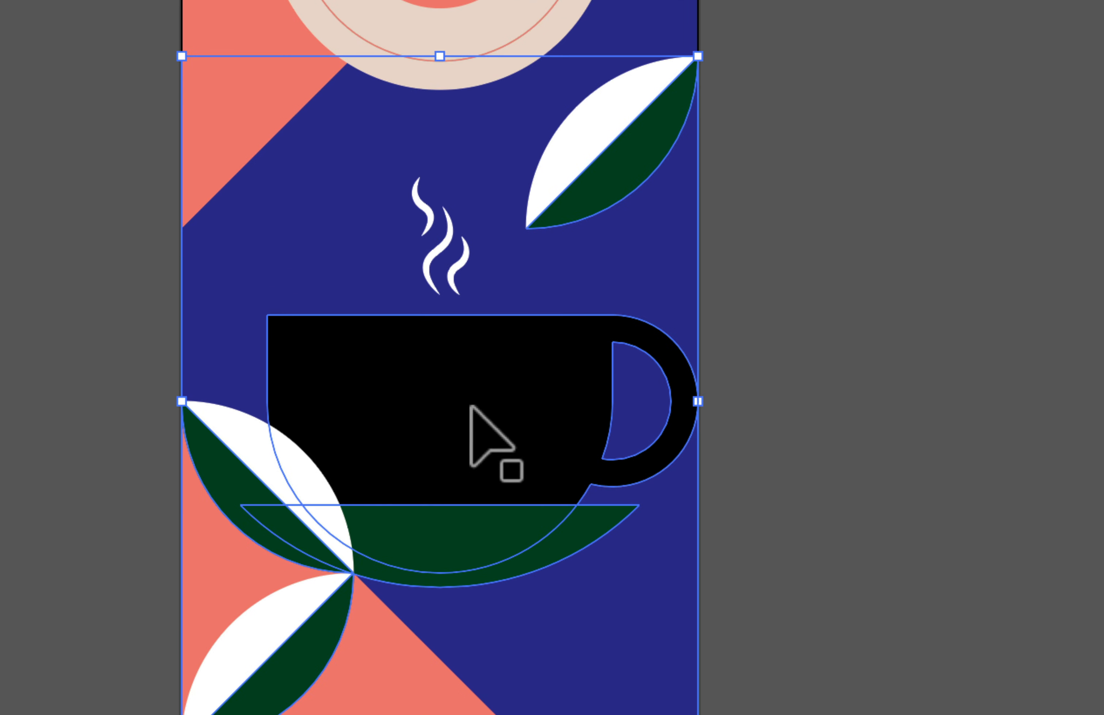
# Fill the black cup with a green sampled from the CMYK spectrum in the Color Mixer
pyautogui.click(441, 371)
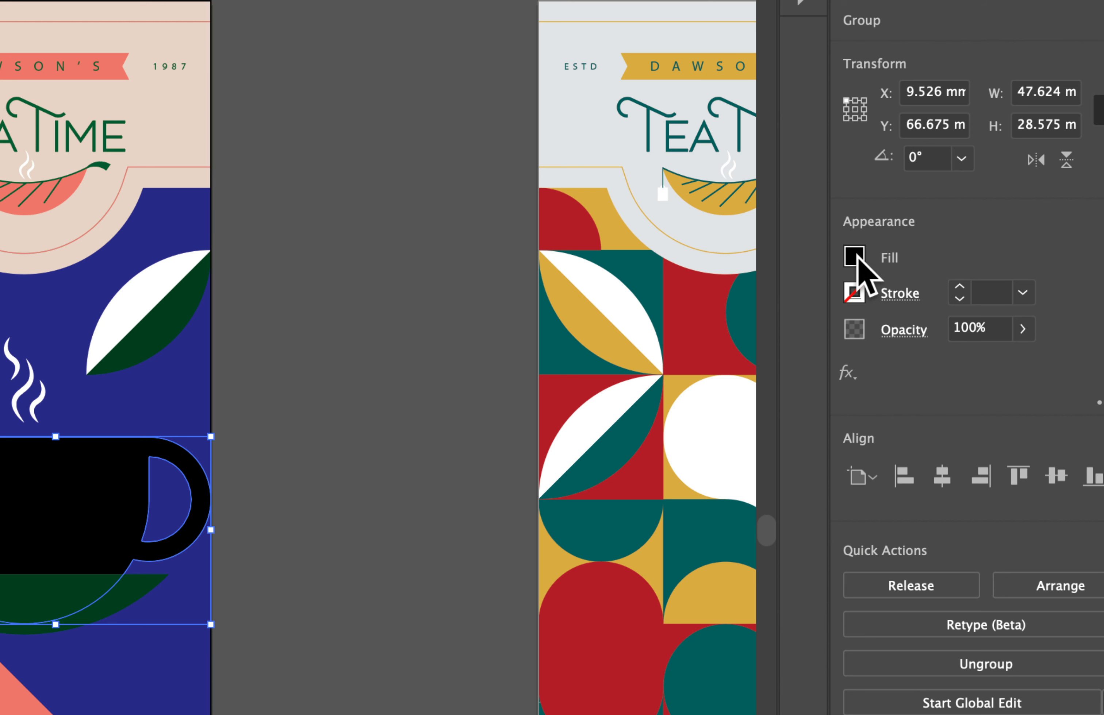
pyautogui.click(935, 231)
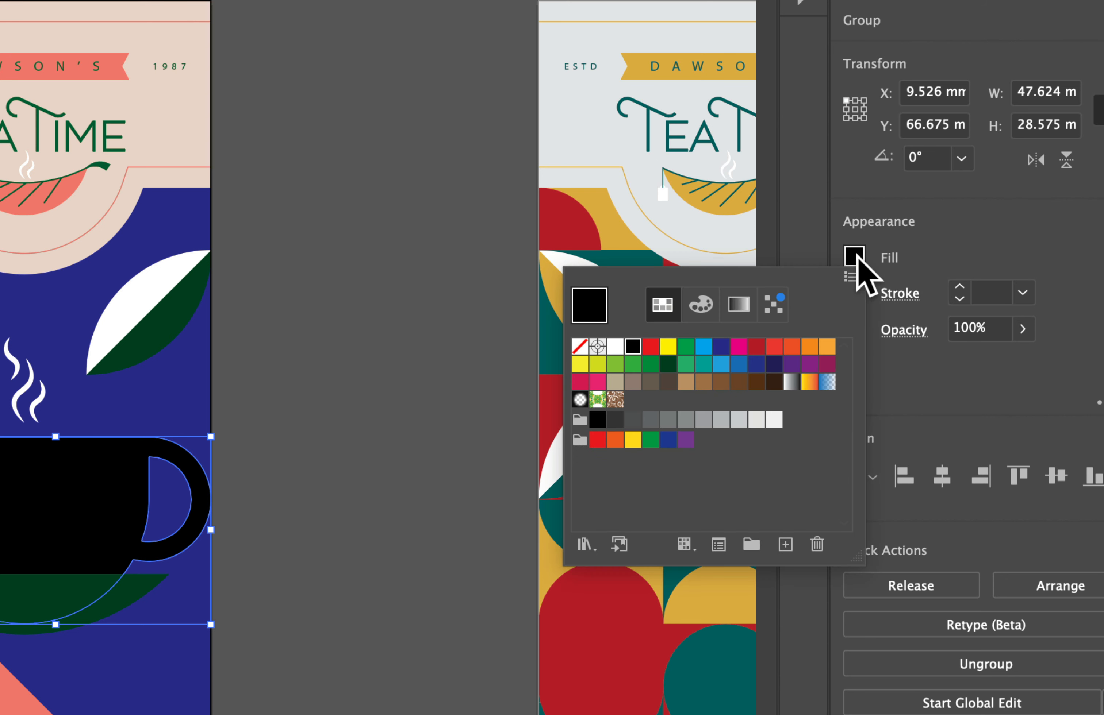
pyautogui.click(700, 307)
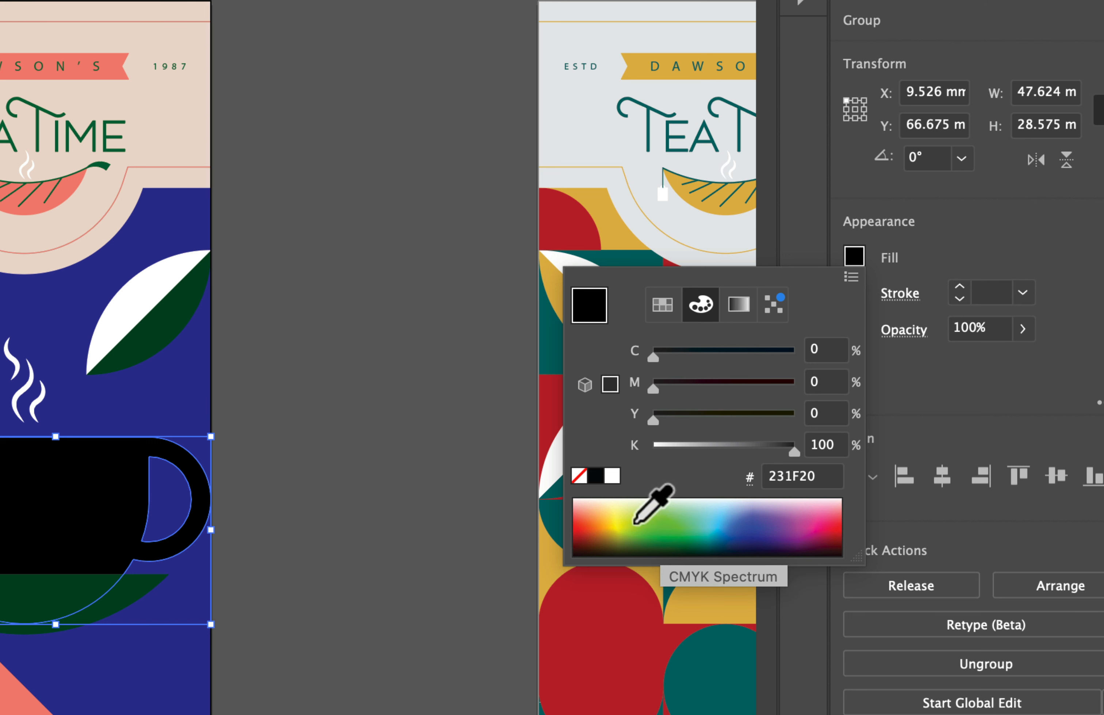
pyautogui.click(636, 527)
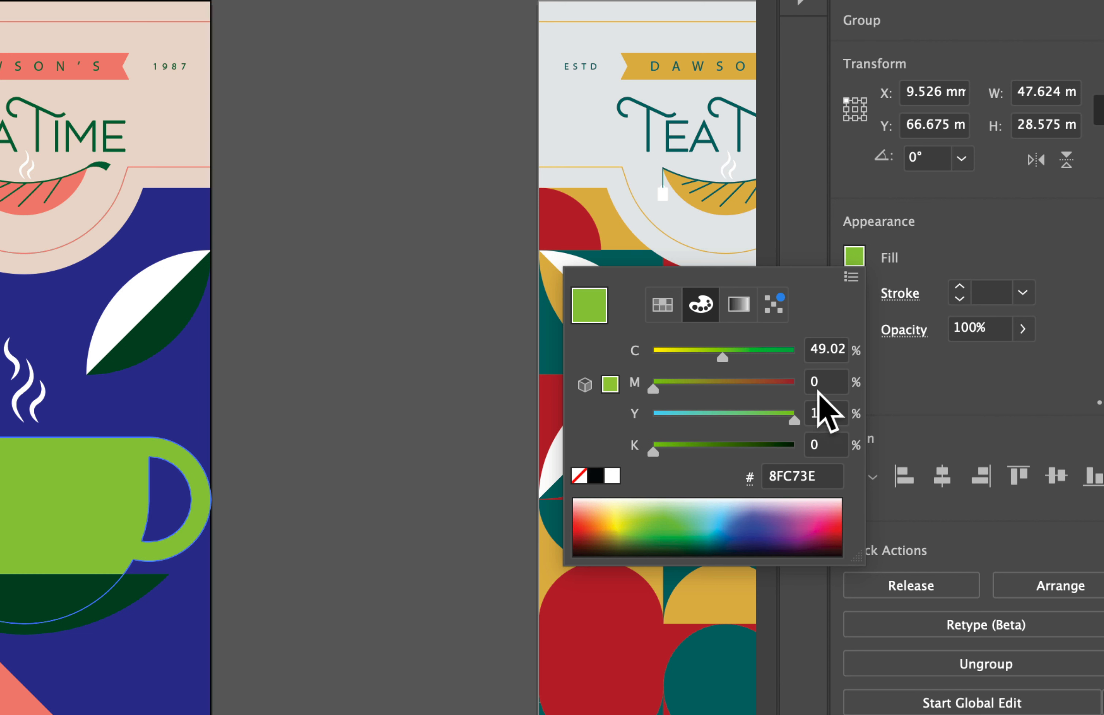
# Set the cup's fill color to C=21, M=11, Y=78, K=7
pyautogui.click(823, 353)
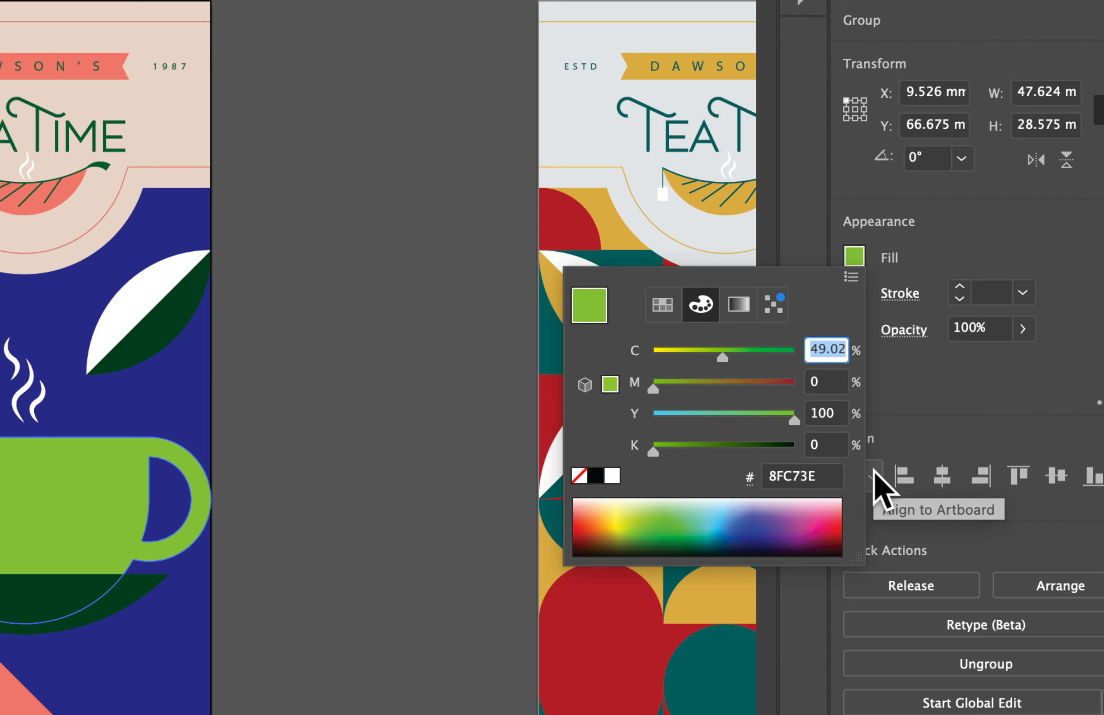
pyautogui.press('super+z')
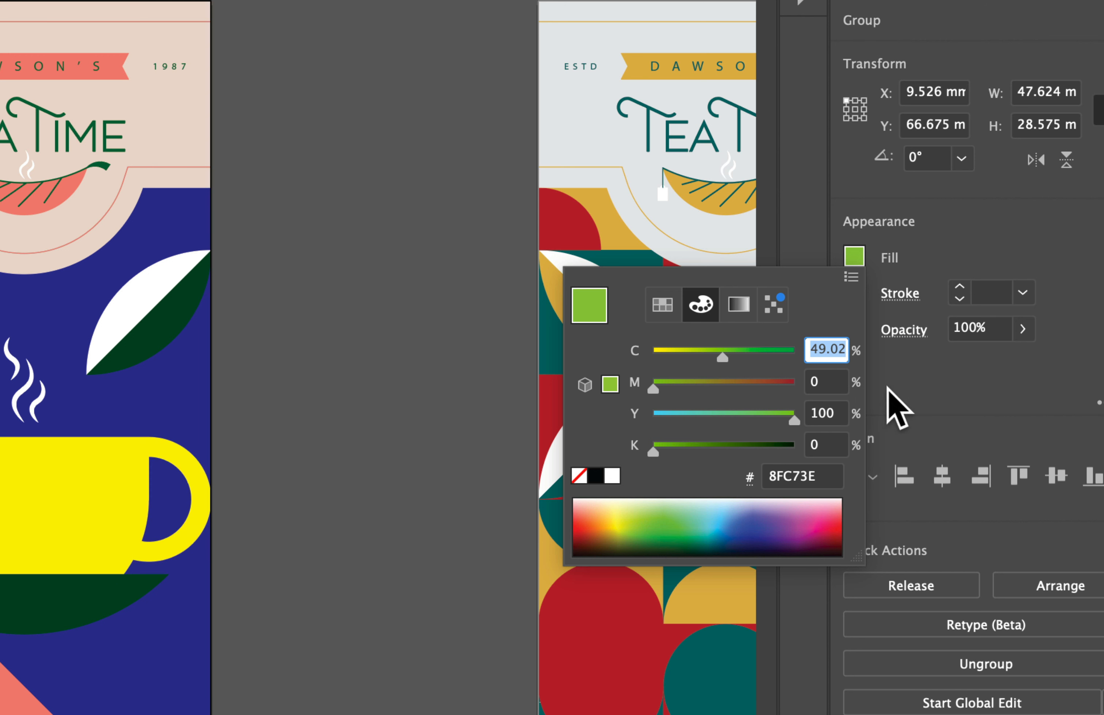
pyautogui.write('21')
pyautogui.click(834, 383)
pyautogui.write('1')
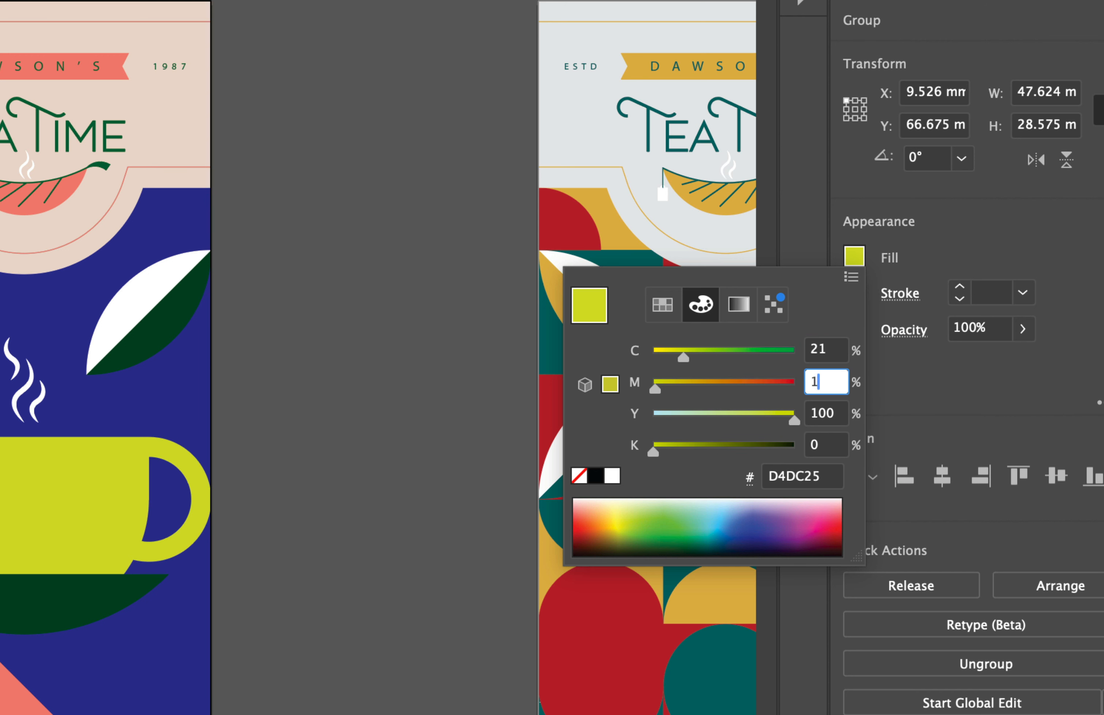
pyautogui.write('1')
pyautogui.click(832, 411)
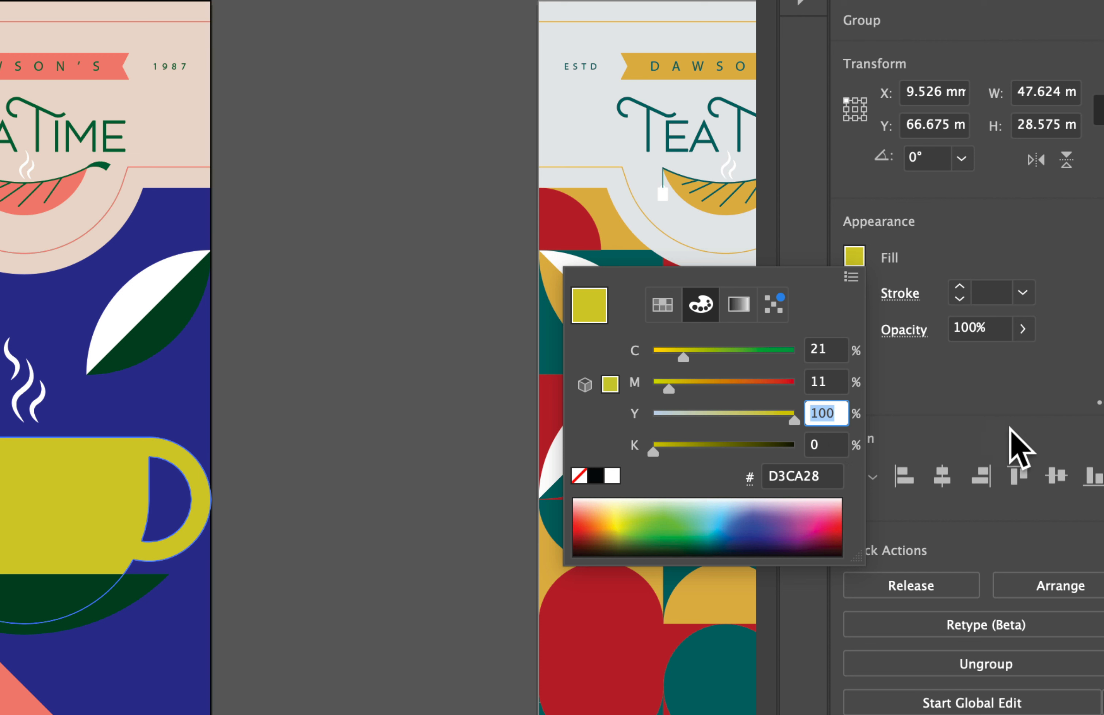
pyautogui.write('78')
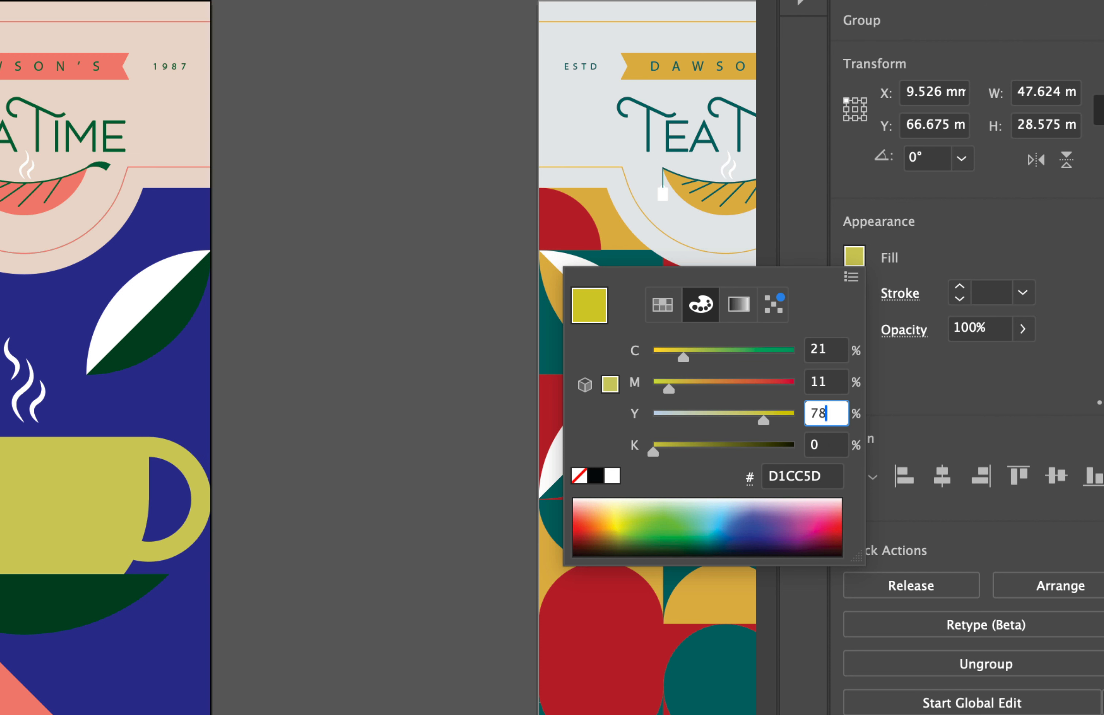
pyautogui.click(834, 447)
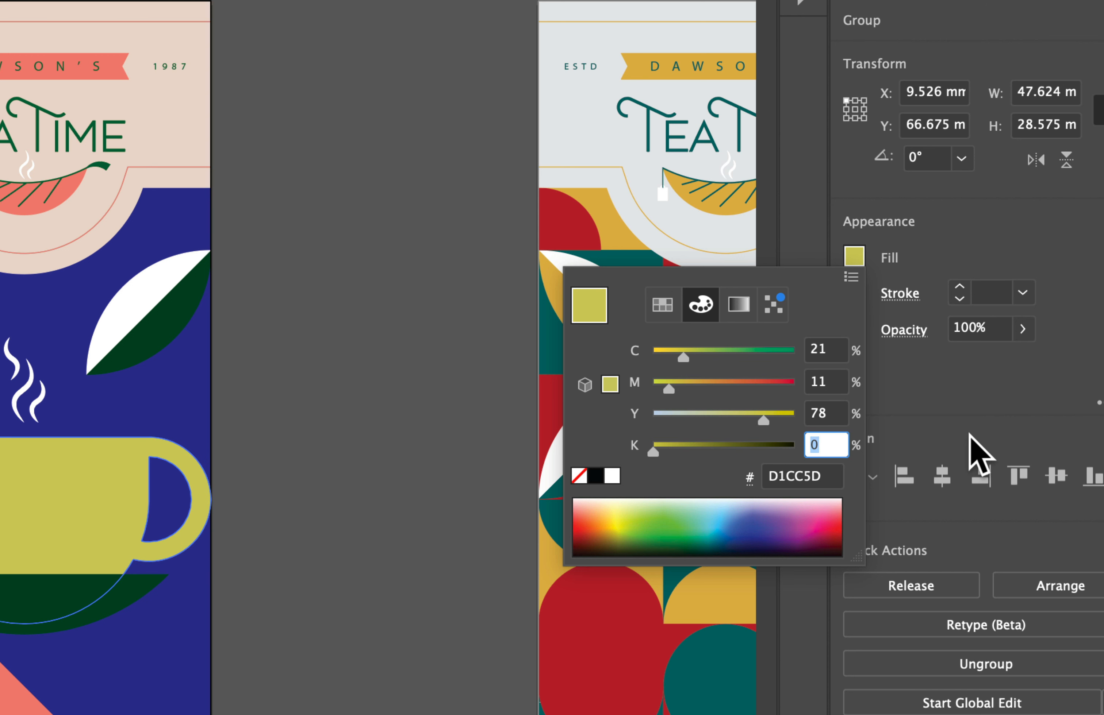
pyautogui.write('7')
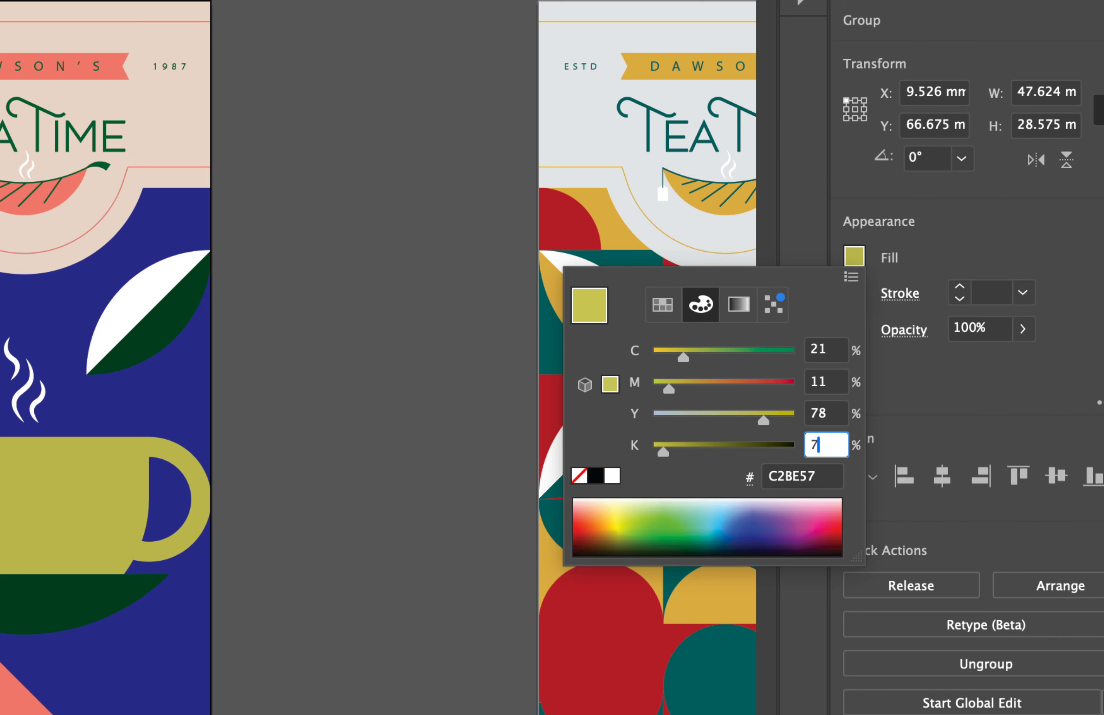
pyautogui.press('Return')
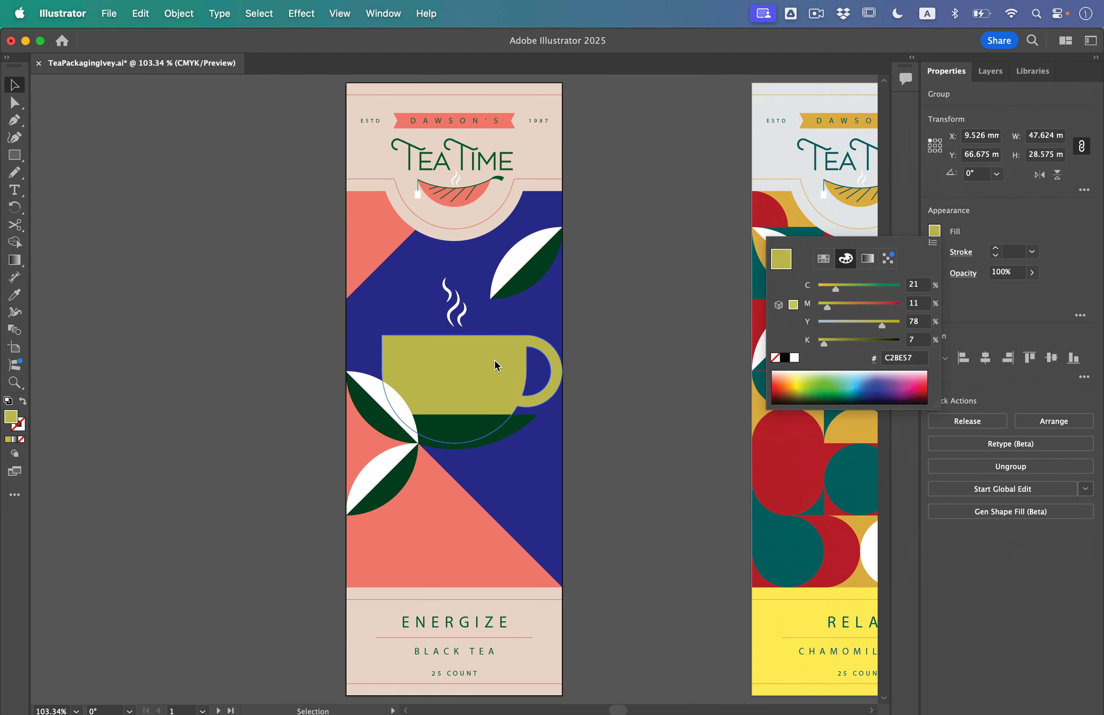
pyautogui.click(607, 355)
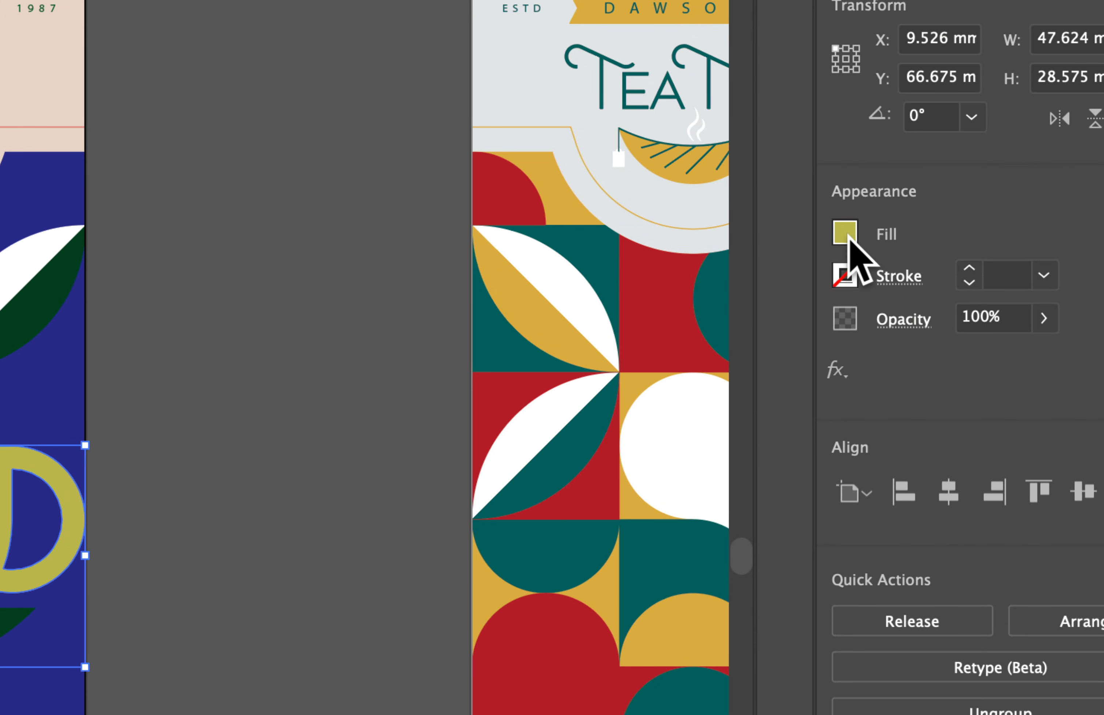
# Save the cup's fill as a global CMYK process color swatch named "Ligth Green"
pyautogui.click(848, 236)
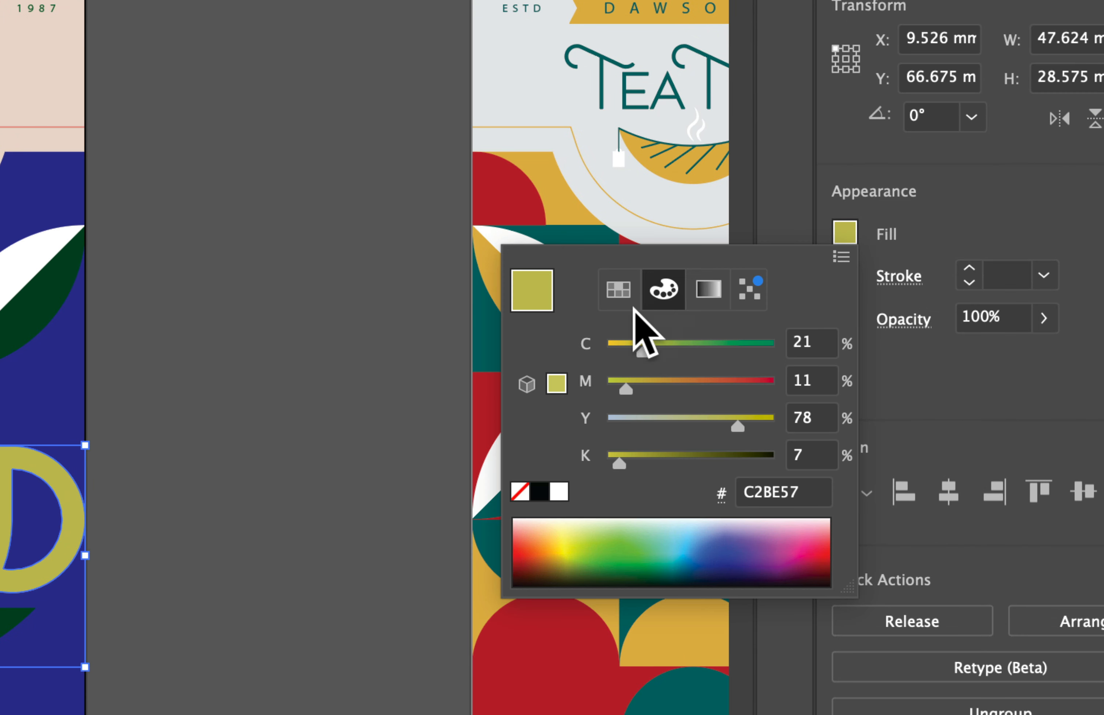
pyautogui.click(608, 289)
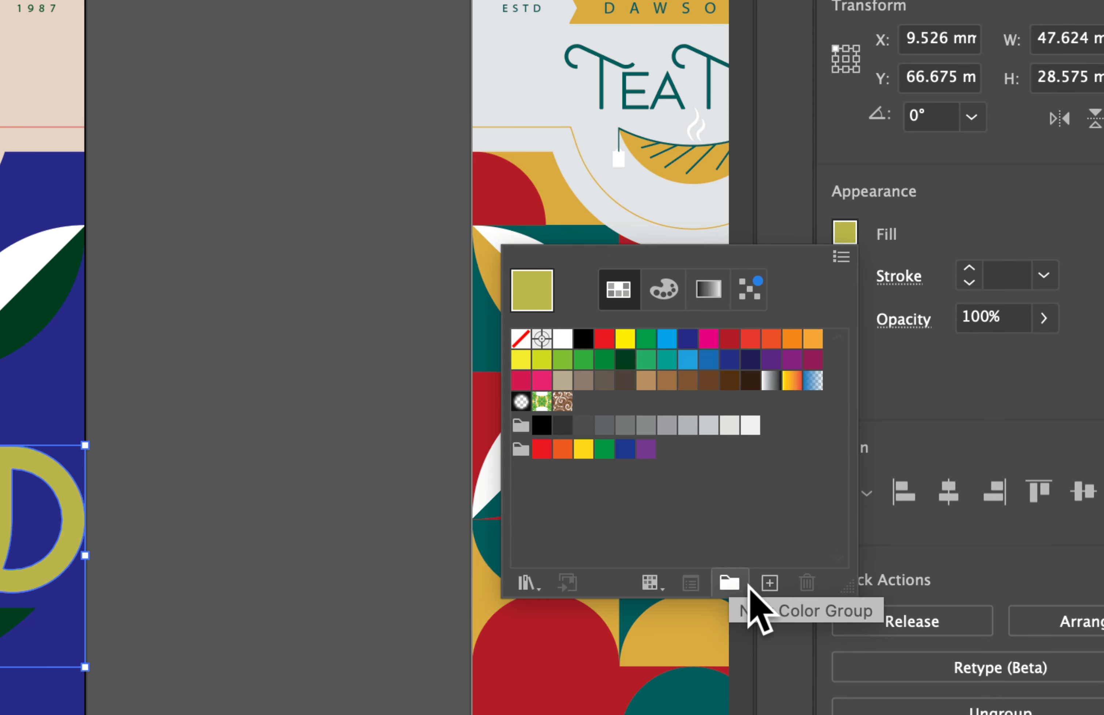
pyautogui.click(770, 584)
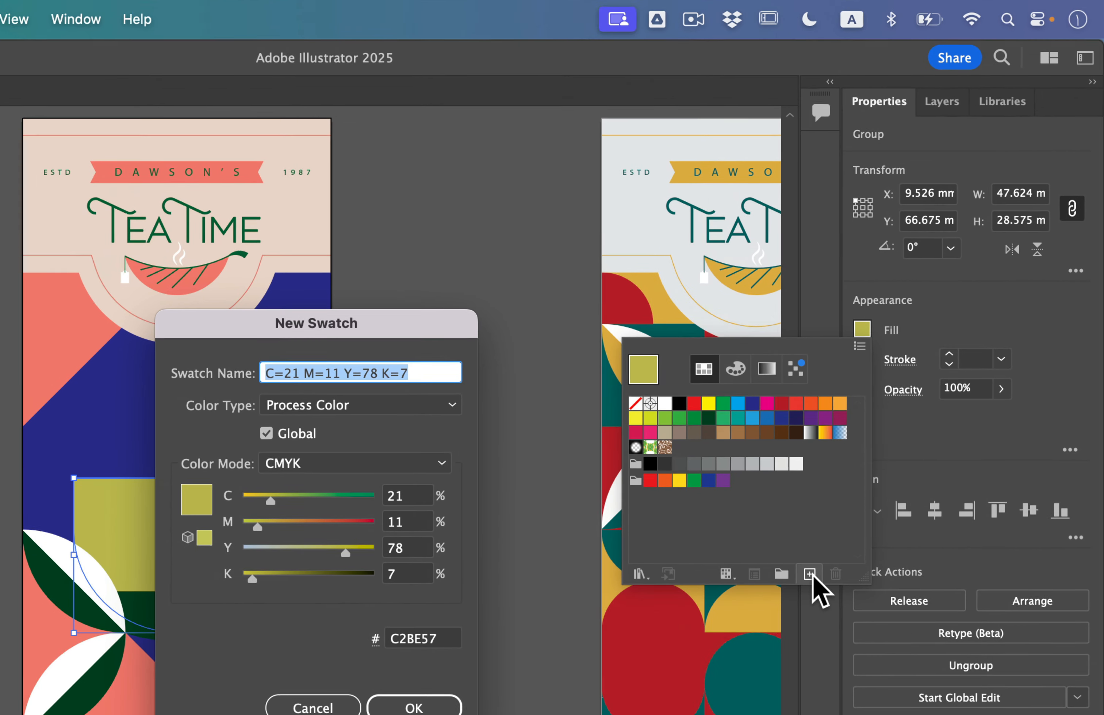
pyautogui.moveTo(124, 237); pyautogui.dragTo(311, 47)
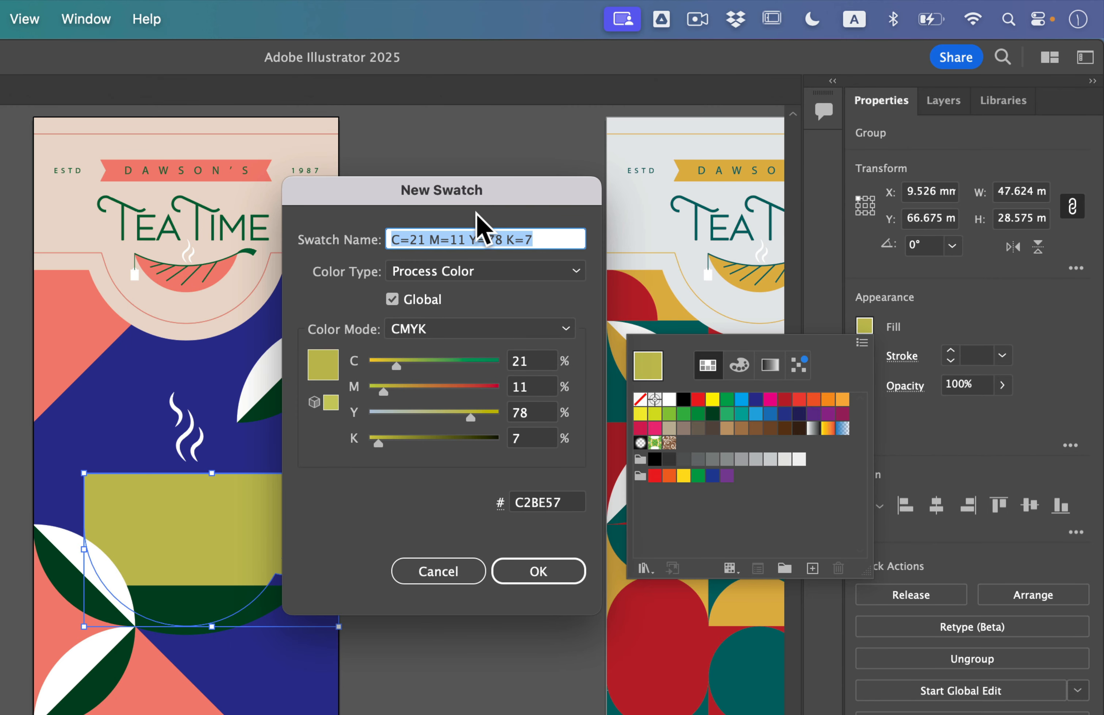
pyautogui.write('Ligth Green')
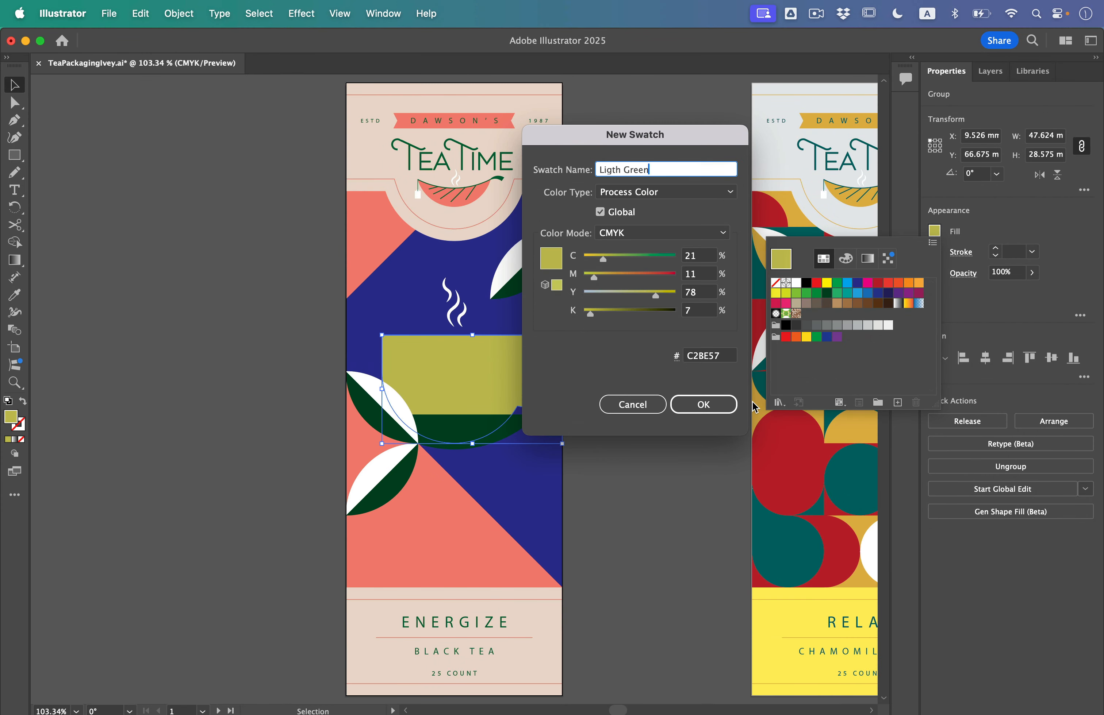
pyautogui.click(704, 405)
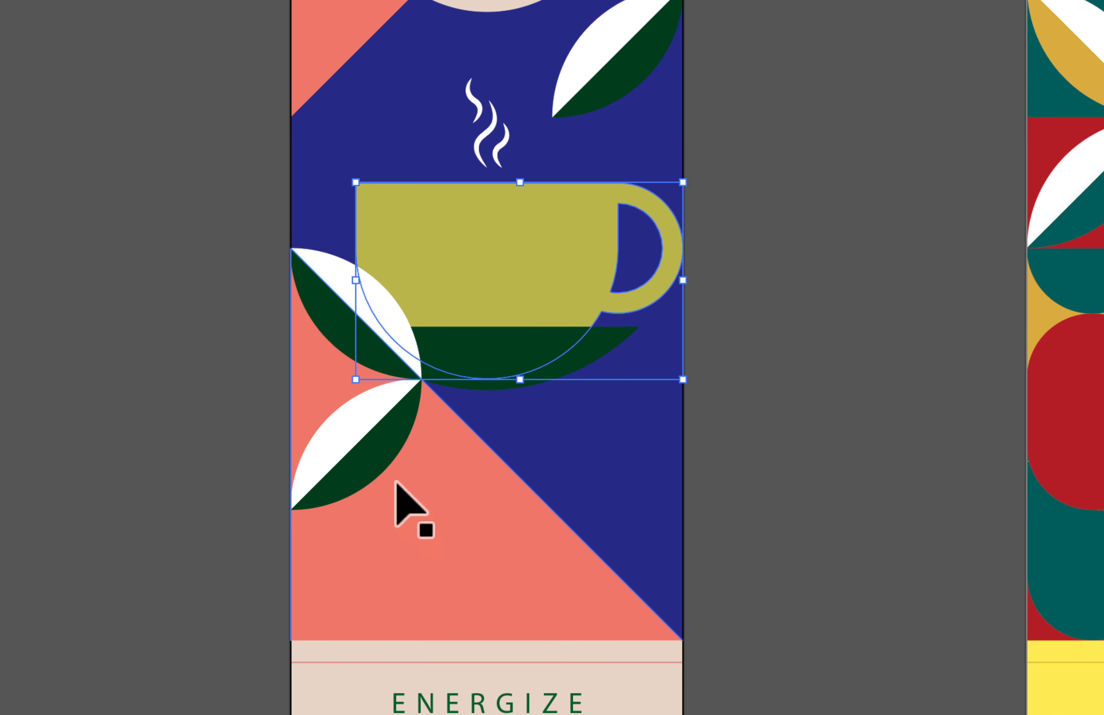
# Fill the dark green half of the lowest leaf on artboard 1 with the global "Ligth Green" swatch
pyautogui.click(397, 480)
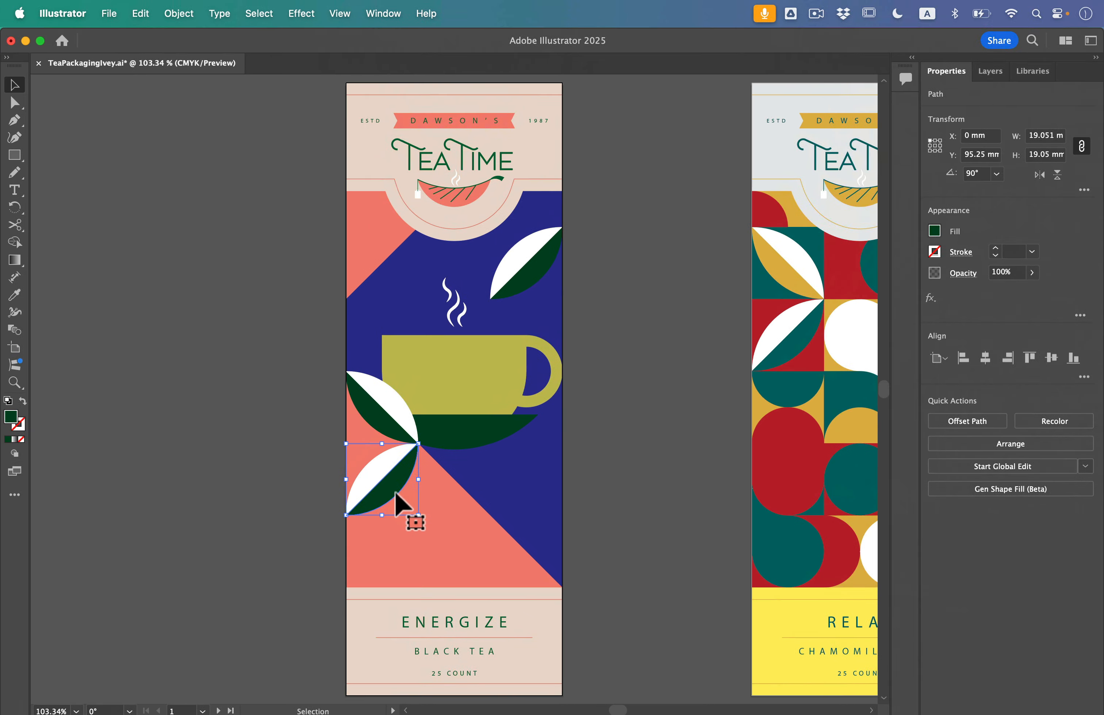
pyautogui.click(935, 231)
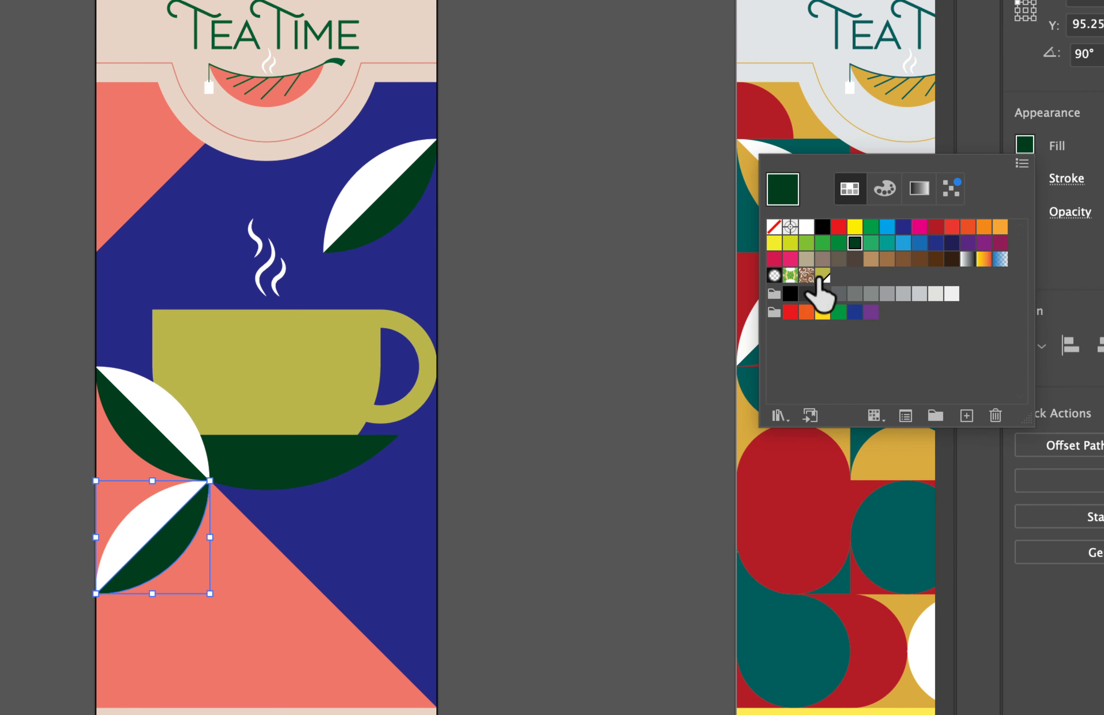
pyautogui.click(806, 314)
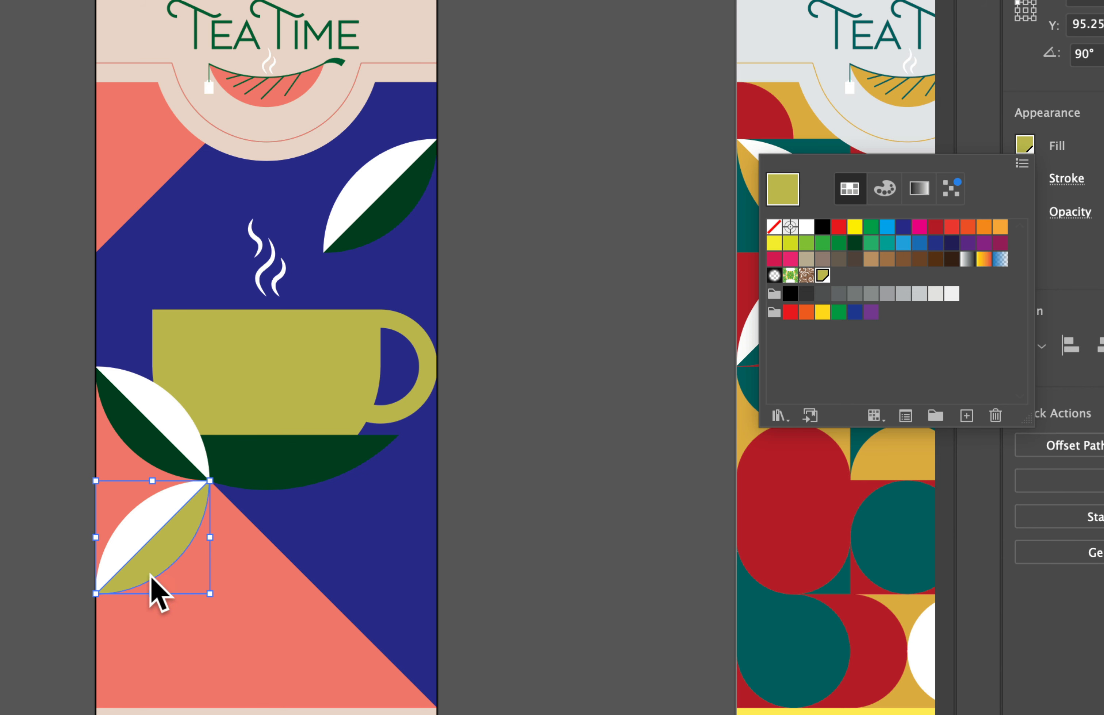
pyautogui.click(523, 358)
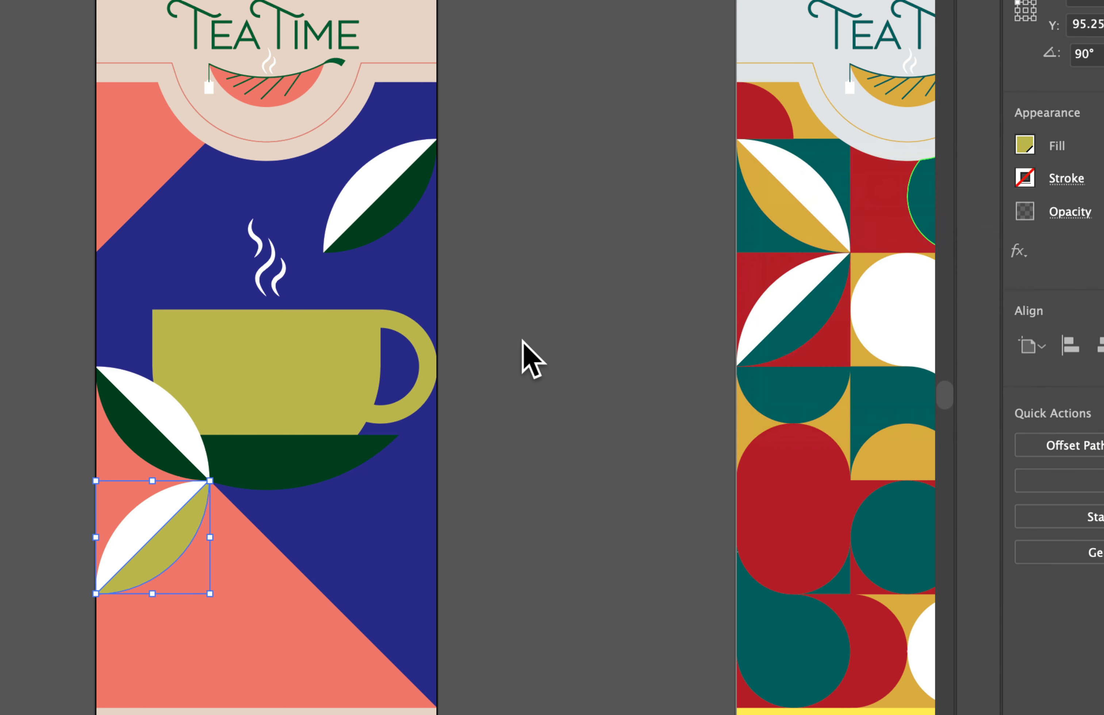
pyautogui.click(503, 383)
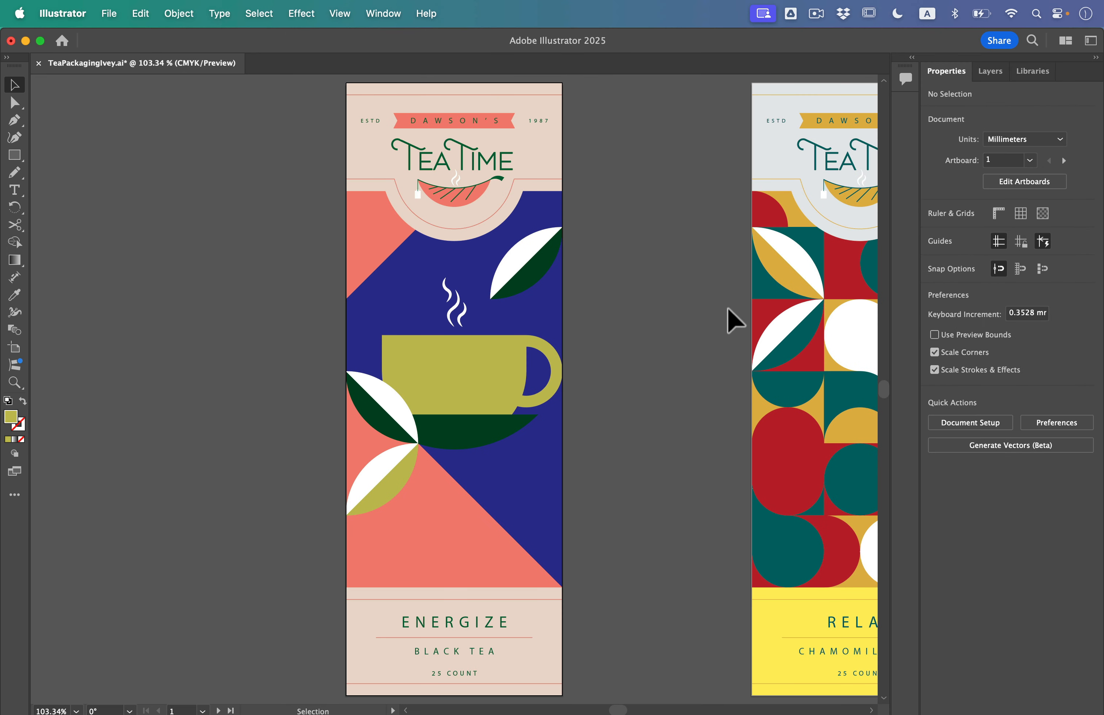
# Edit the global "Ligth Green" swatch used on the cup, setting its cyan to 57%, and clear the selection
pyautogui.click(466, 395)
pyautogui.click(934, 231)
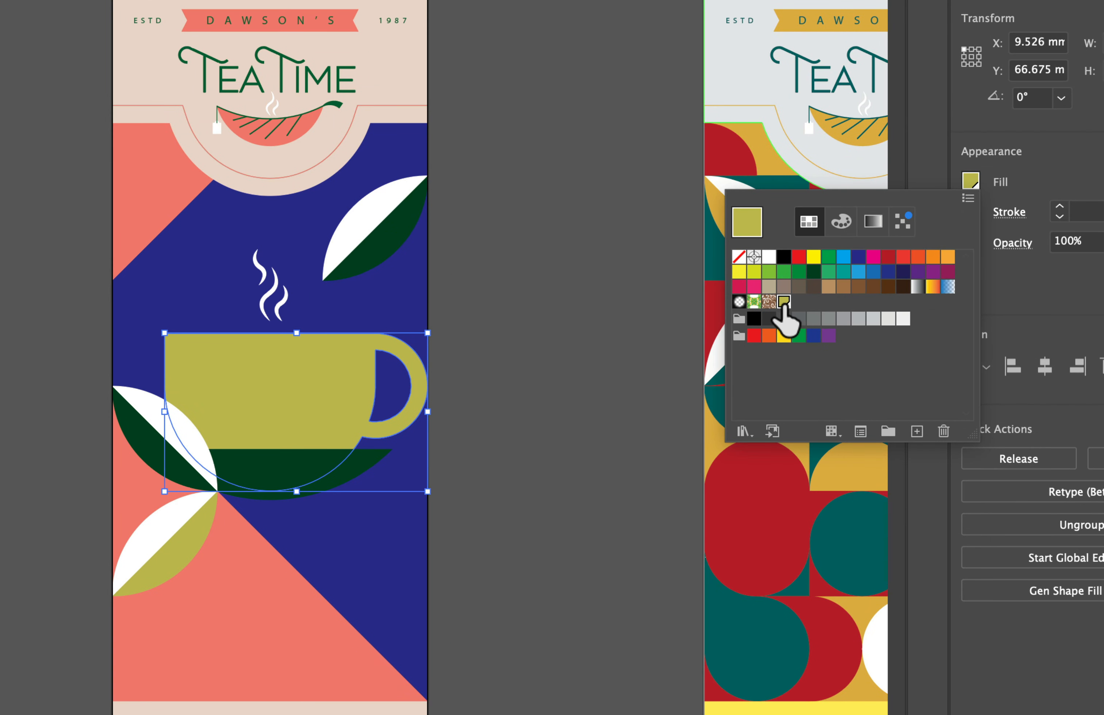
pyautogui.doubleClick(784, 302)
pyautogui.moveTo(469, 177); pyautogui.dragTo(651, 190)
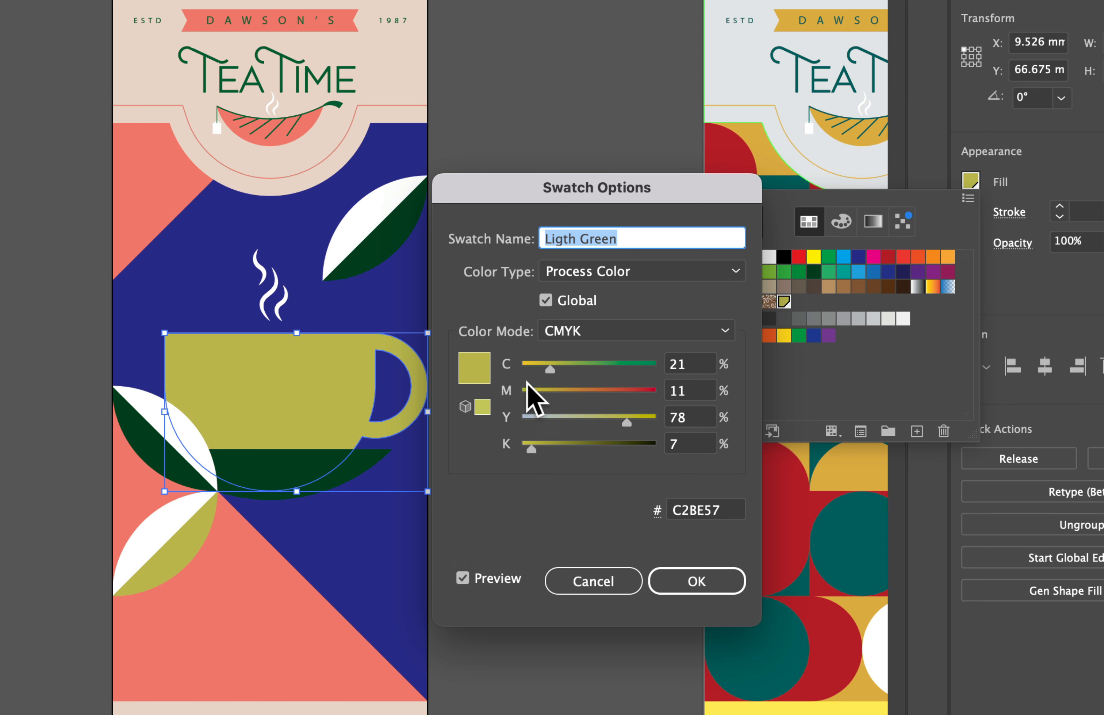
pyautogui.moveTo(549, 370); pyautogui.dragTo(637, 376)
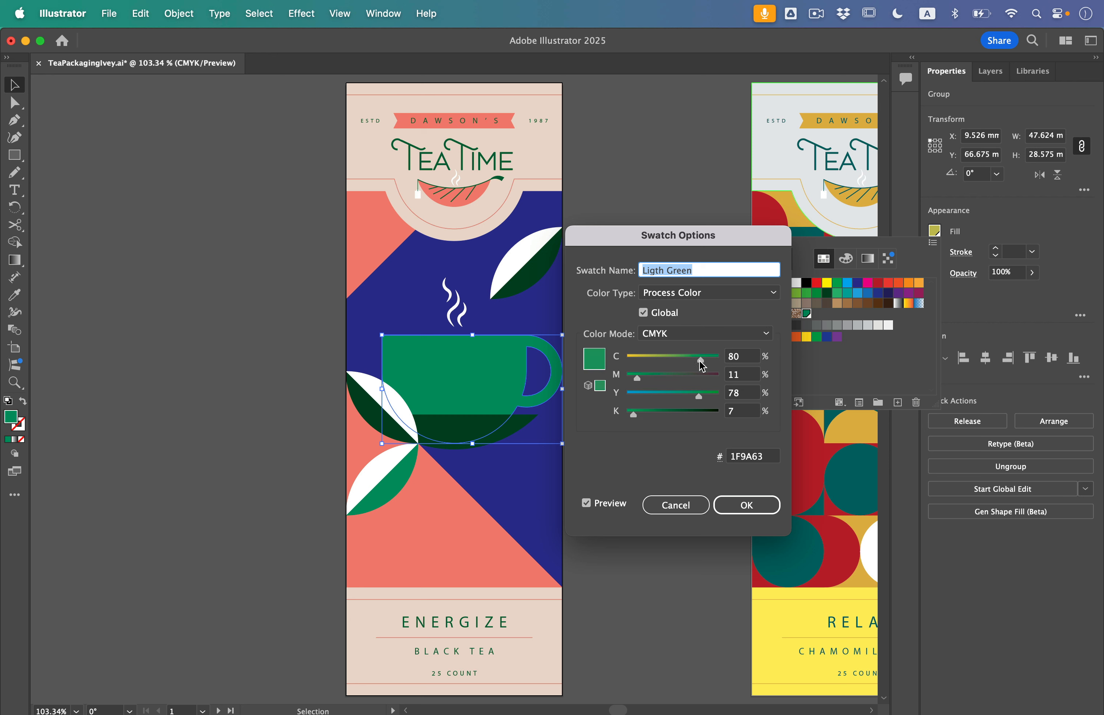
pyautogui.moveTo(691, 368); pyautogui.dragTo(679, 364)
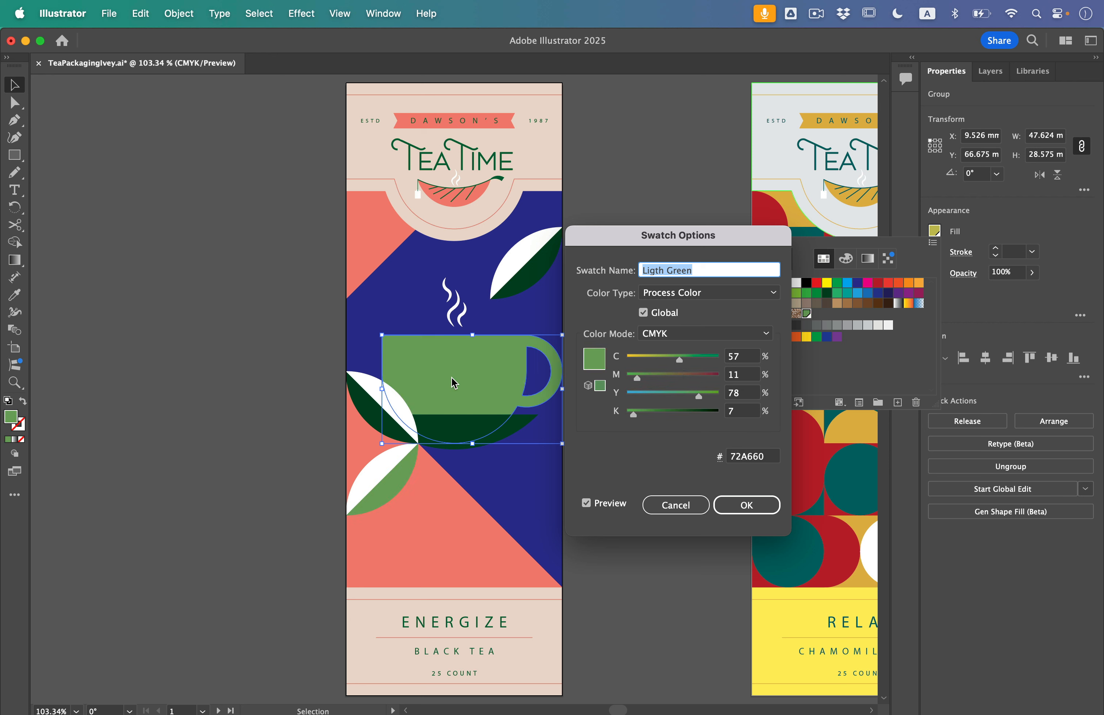
pyautogui.click(744, 511)
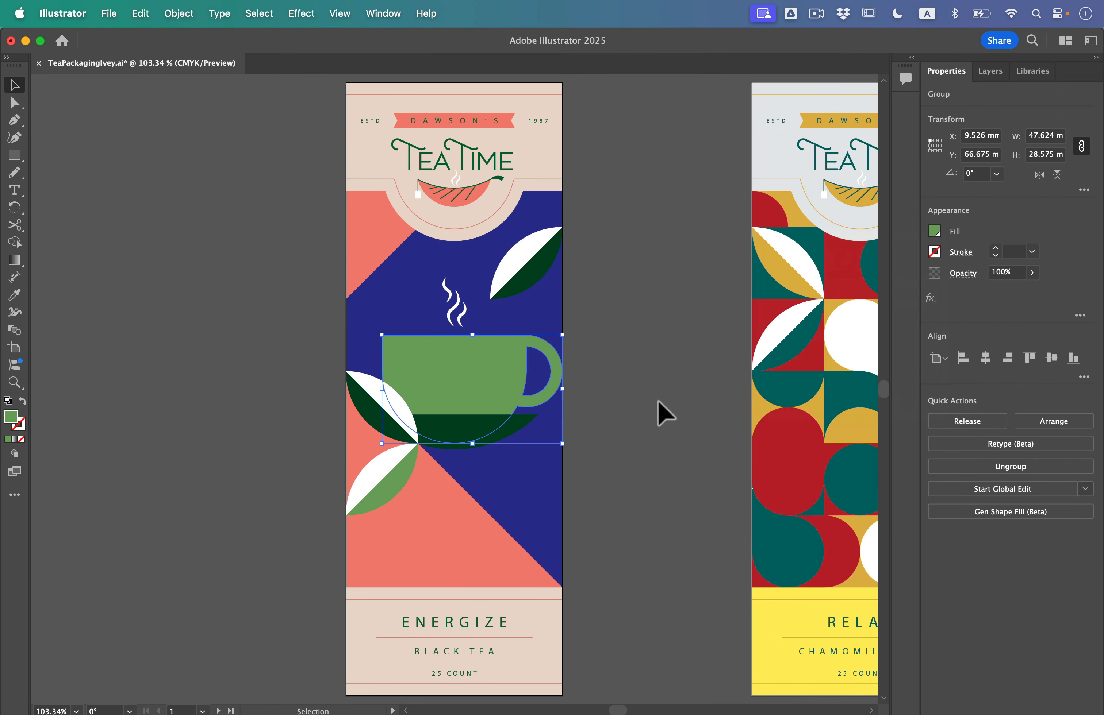
pyautogui.press('a')
pyautogui.press('v')
pyautogui.click(656, 400)
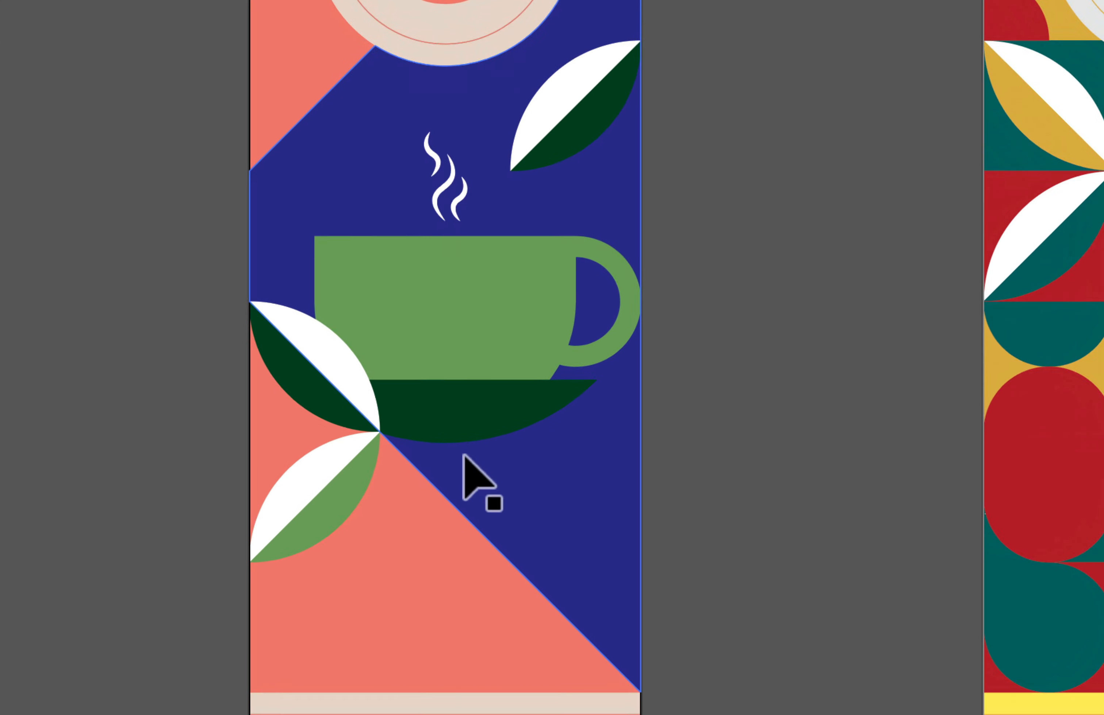
# Edit the saucer's C=90 M=30 Y=95 K=60 swatch: name it "Dark Green", set black to 31% and make it global
pyautogui.click(439, 409)
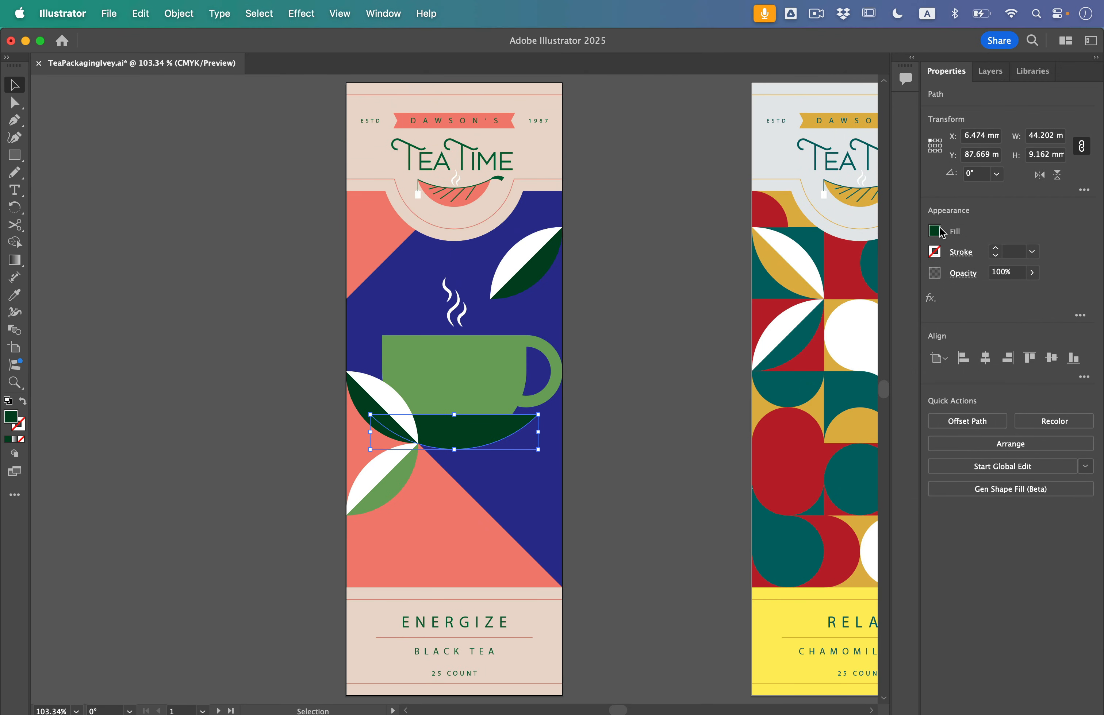
pyautogui.click(934, 231)
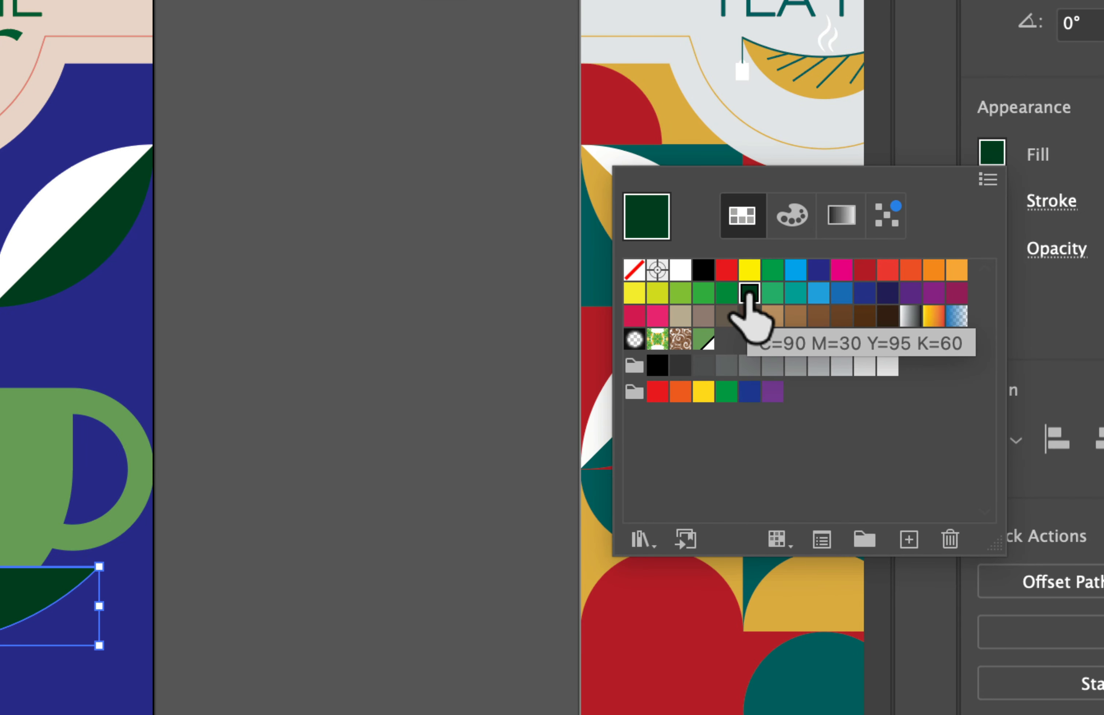
pyautogui.doubleClick(749, 293)
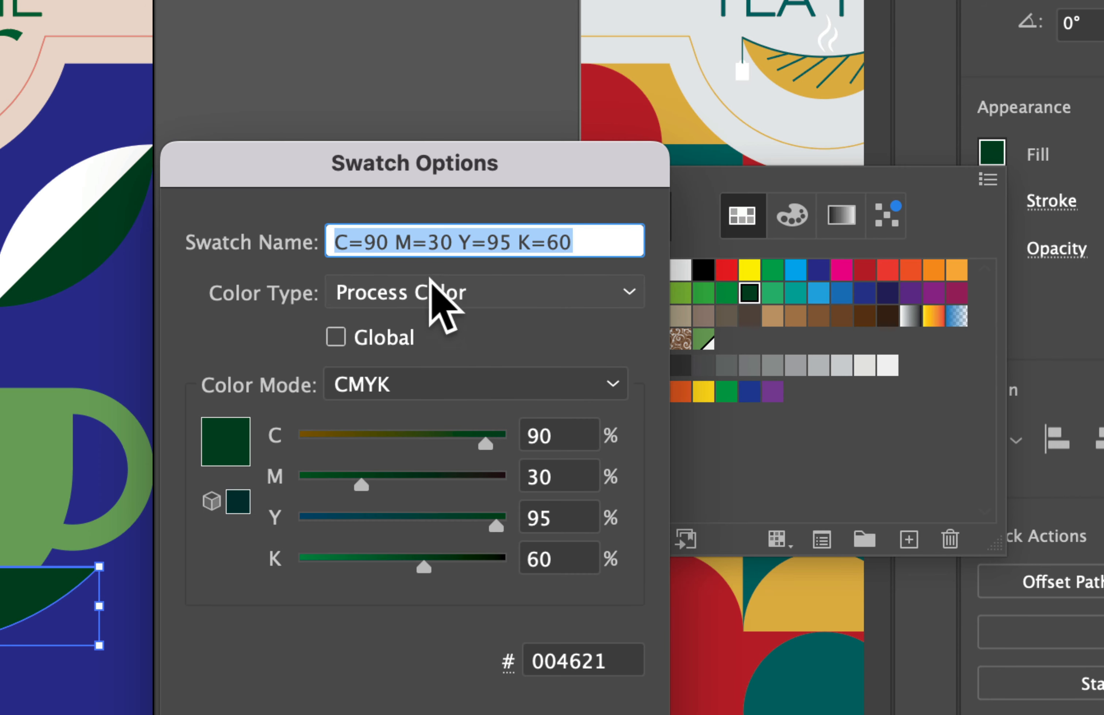
pyautogui.write('Dark Green')
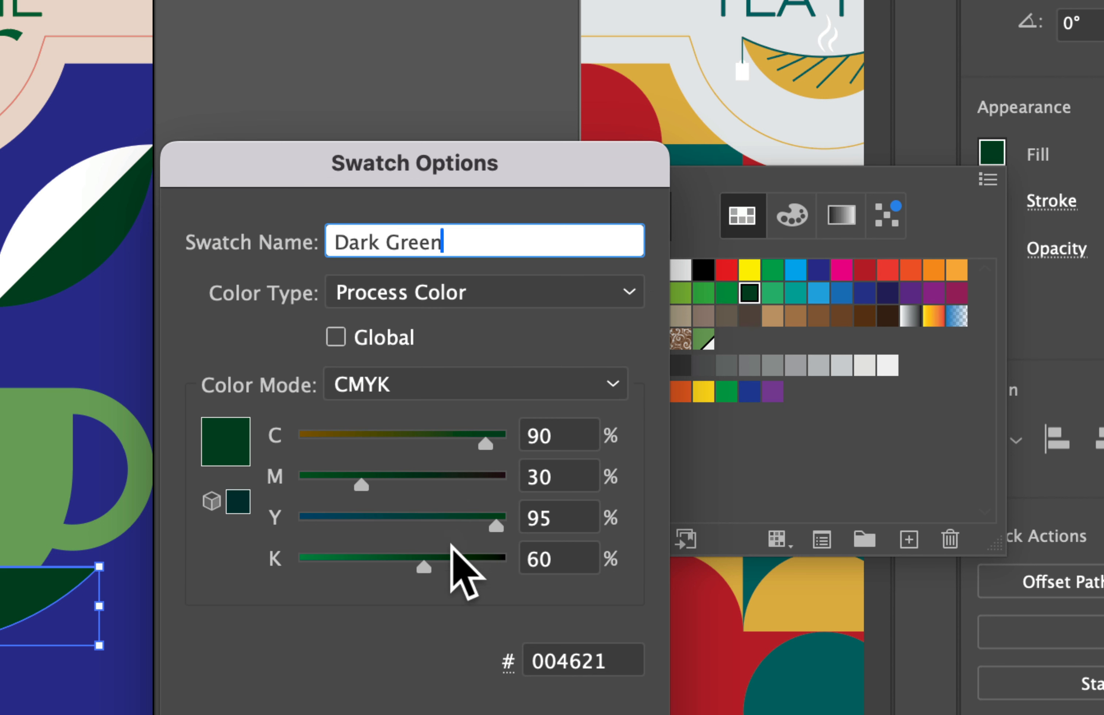
pyautogui.moveTo(426, 567); pyautogui.dragTo(364, 564)
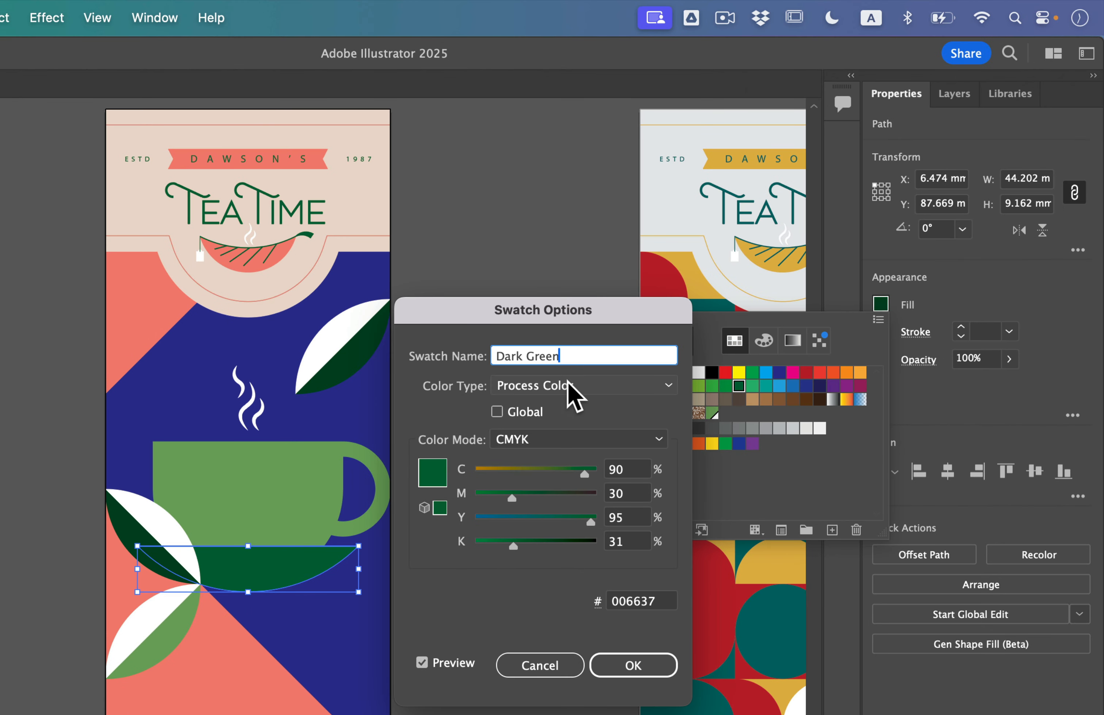
pyautogui.click(497, 413)
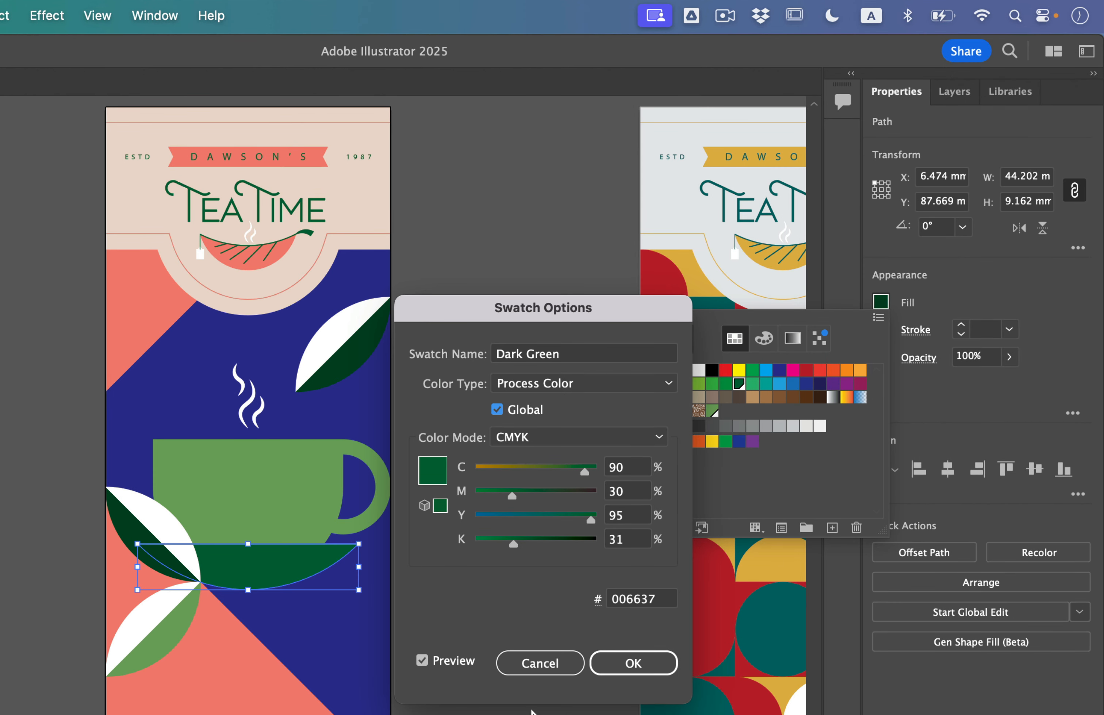
pyautogui.click(632, 662)
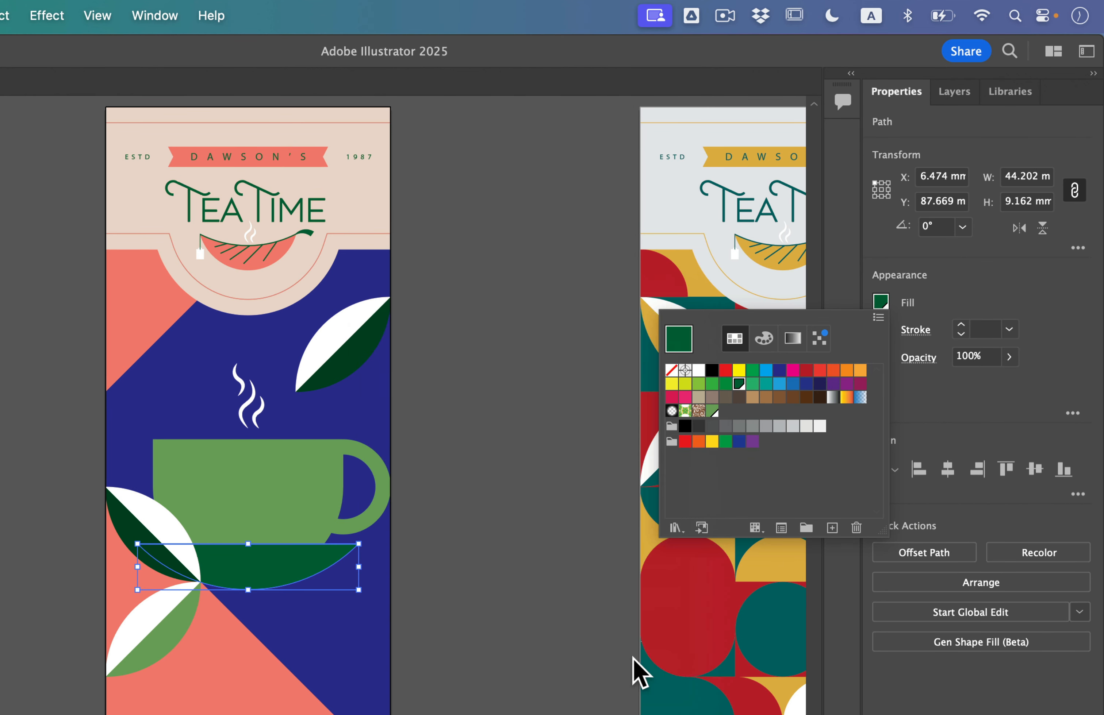
# Fill the dark halves of the upper leaf and the leaf overlapping the cup with the global "Dark Green" swatch
pyautogui.click(347, 369)
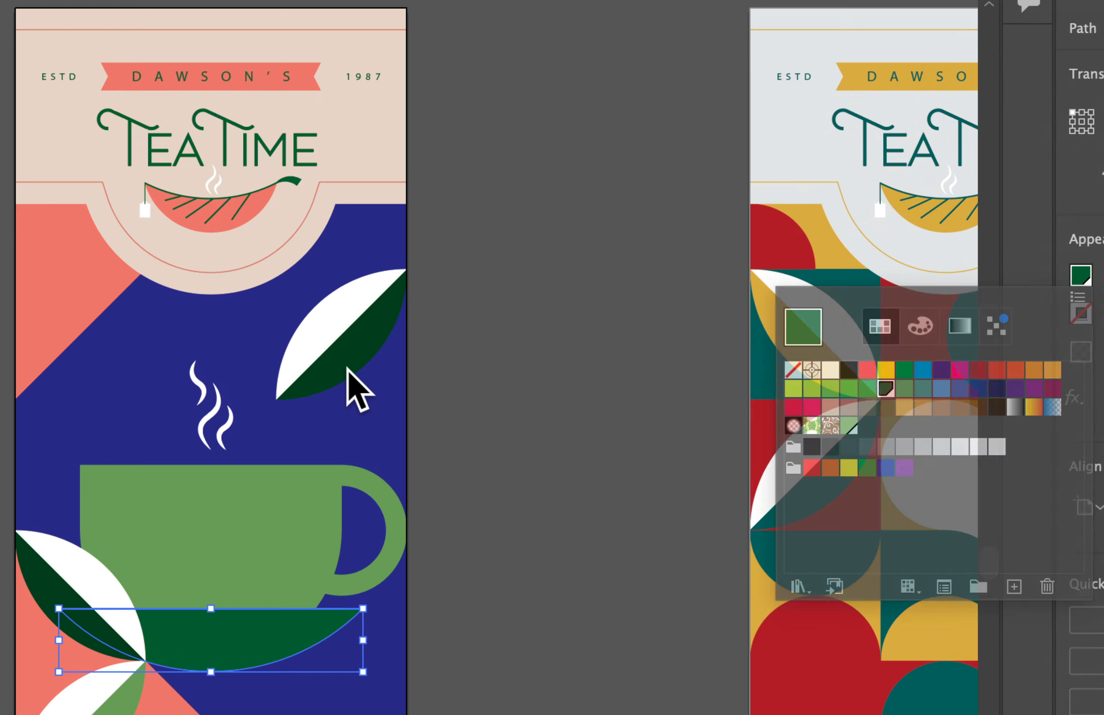
pyautogui.click(347, 367)
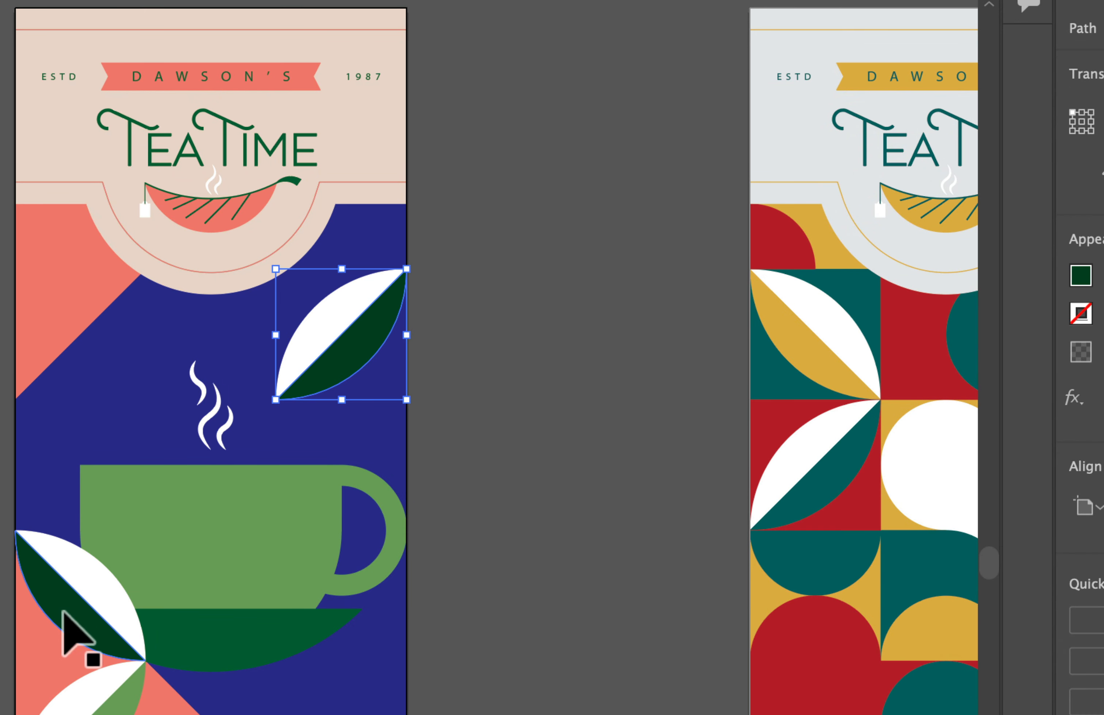
pyautogui.keyDown('shift'); pyautogui.click(66, 625); pyautogui.keyUp('shift')
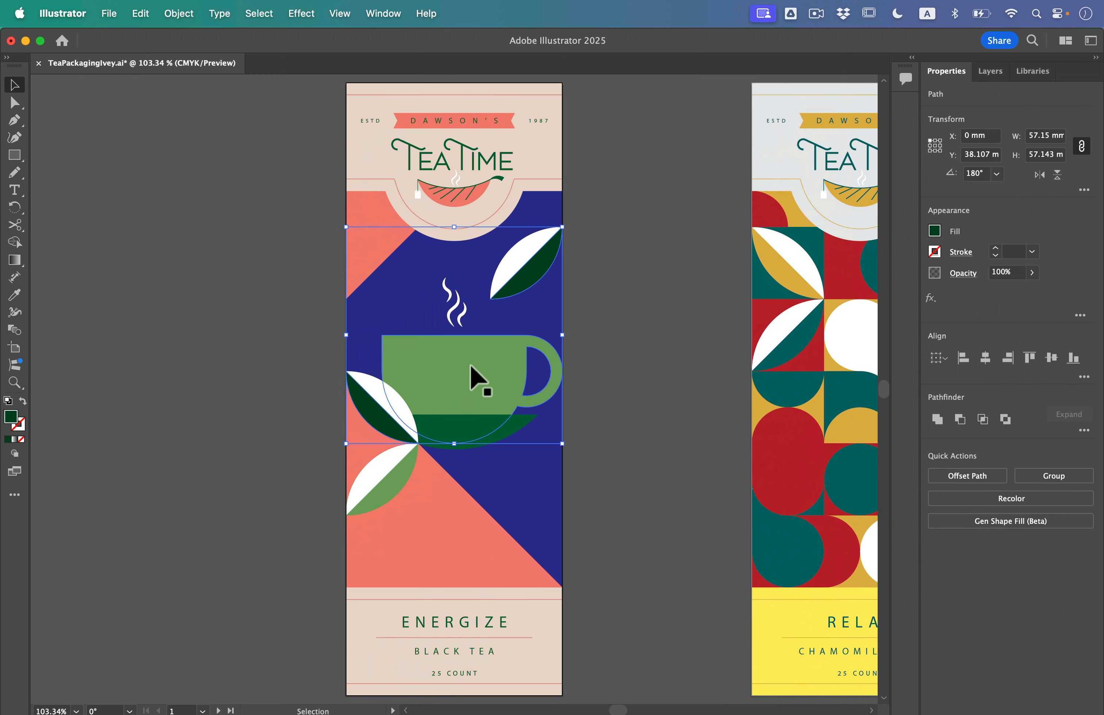
pyautogui.click(935, 231)
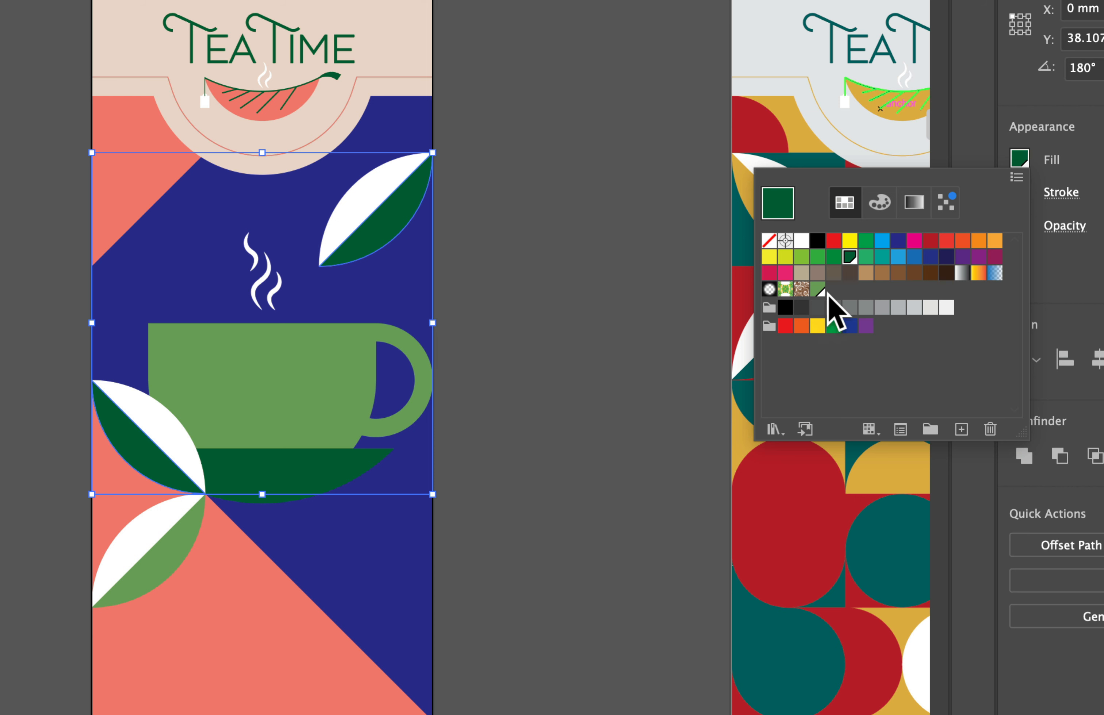
# Set the black value of the global "Dark Green" swatch to 47% and clear the selection
pyautogui.doubleClick(849, 257)
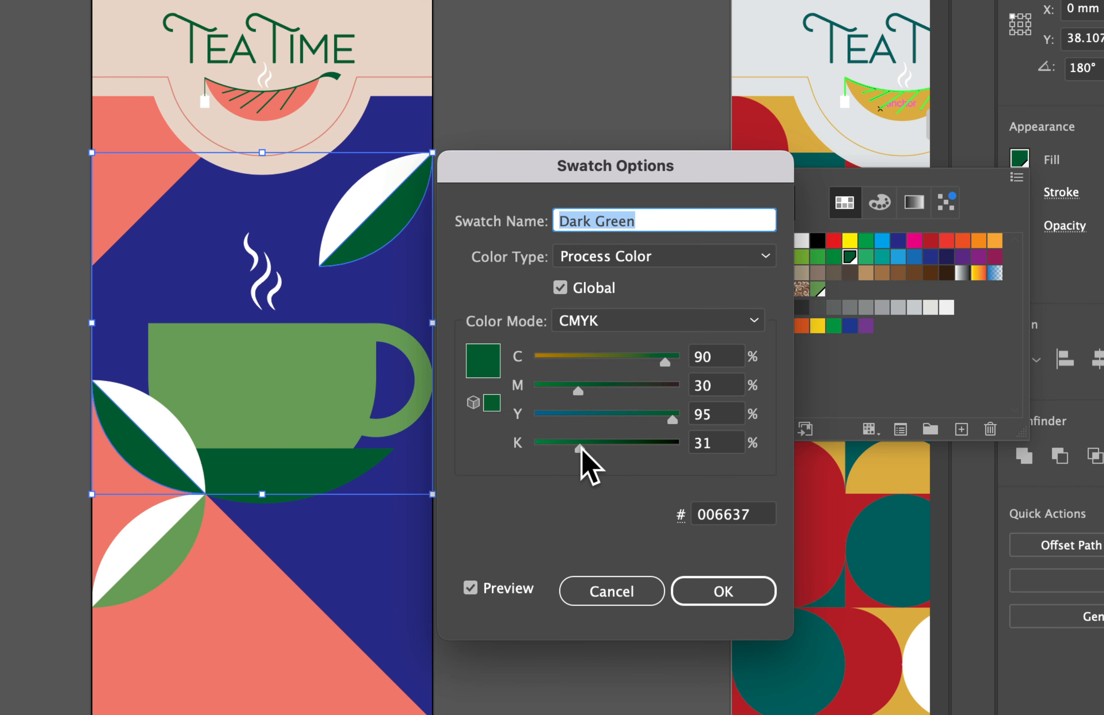
pyautogui.moveTo(582, 451); pyautogui.dragTo(602, 451)
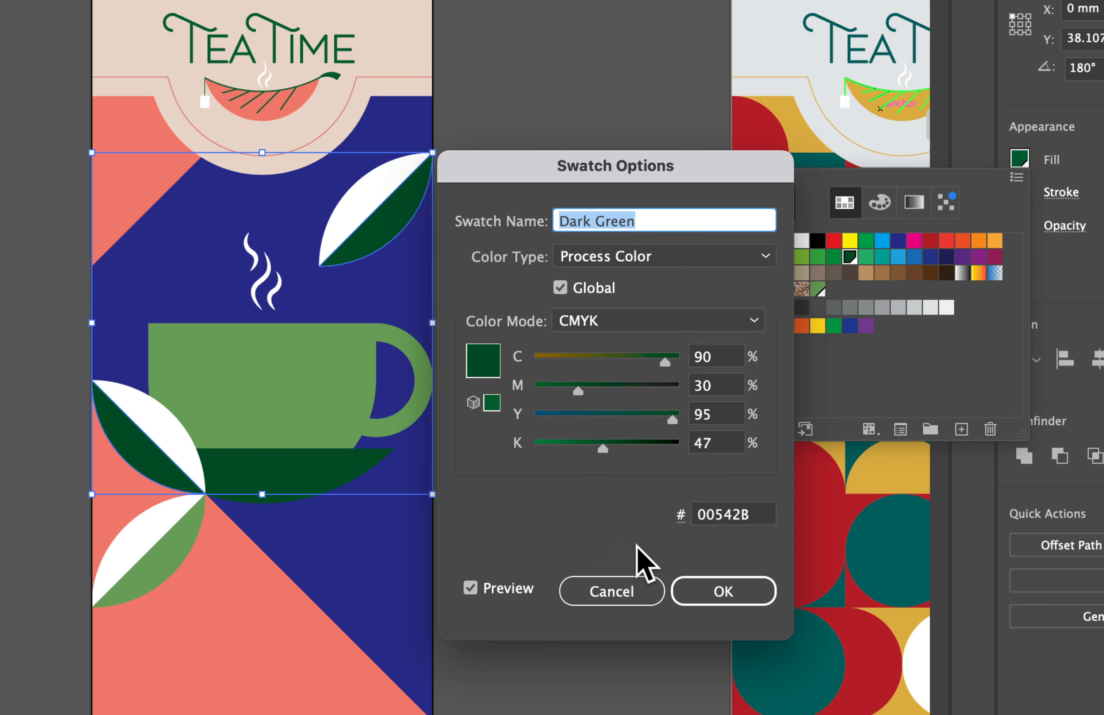
pyautogui.click(722, 597)
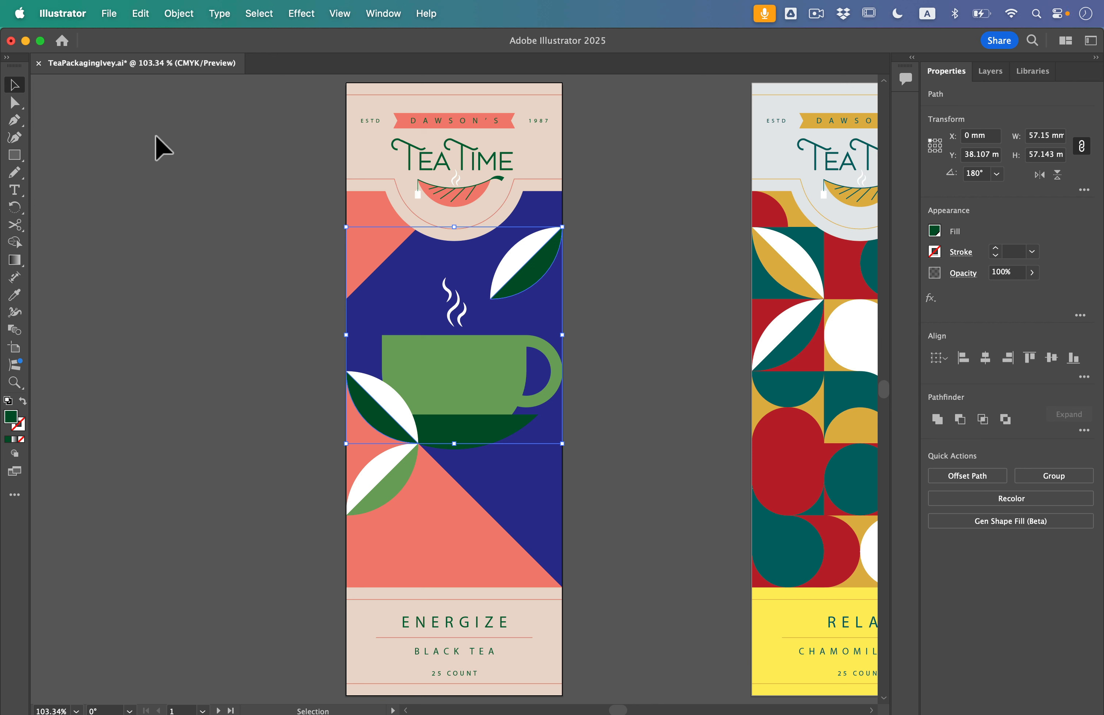
pyautogui.click(307, 324)
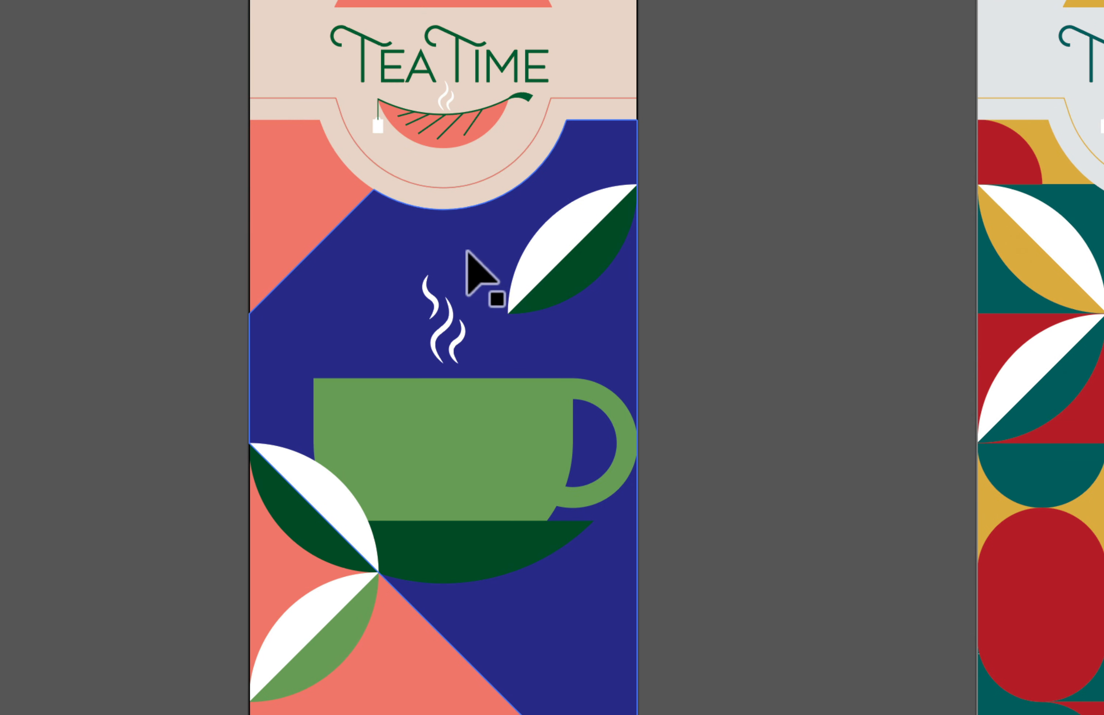
# Change the blue background shape's fill to pink F2BDBD in the Color Picker, with hue 360°, saturation 22% and brightness 95%
pyautogui.click(478, 277)
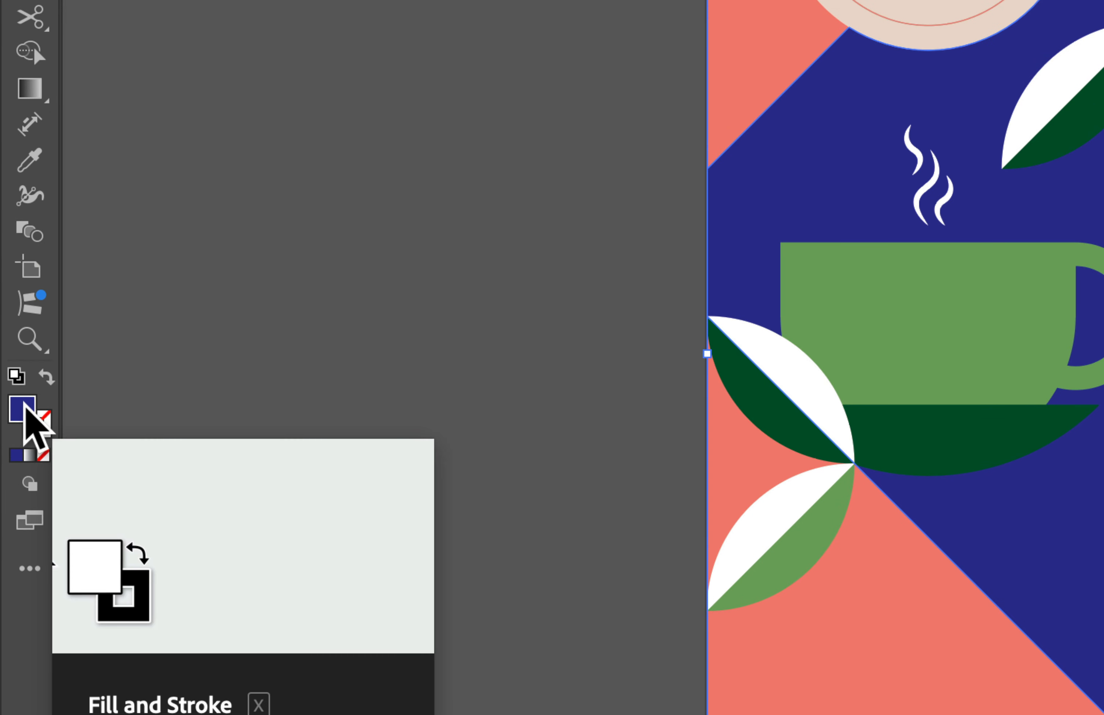
pyautogui.doubleClick(26, 409)
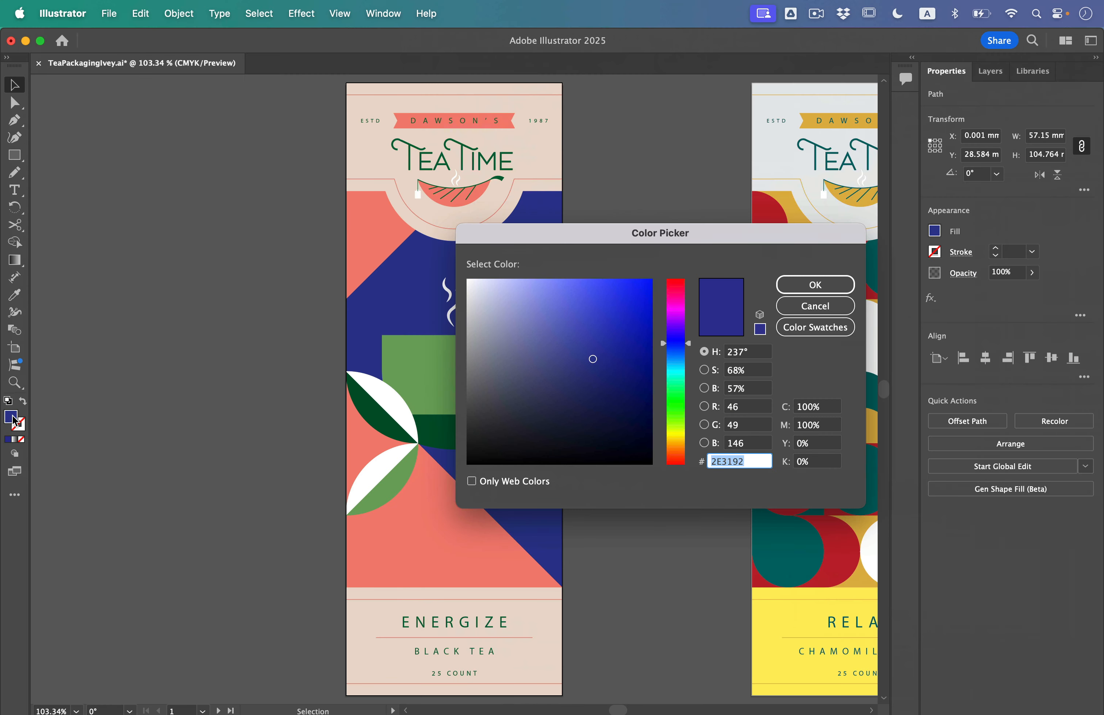
pyautogui.moveTo(658, 231); pyautogui.dragTo(692, 167)
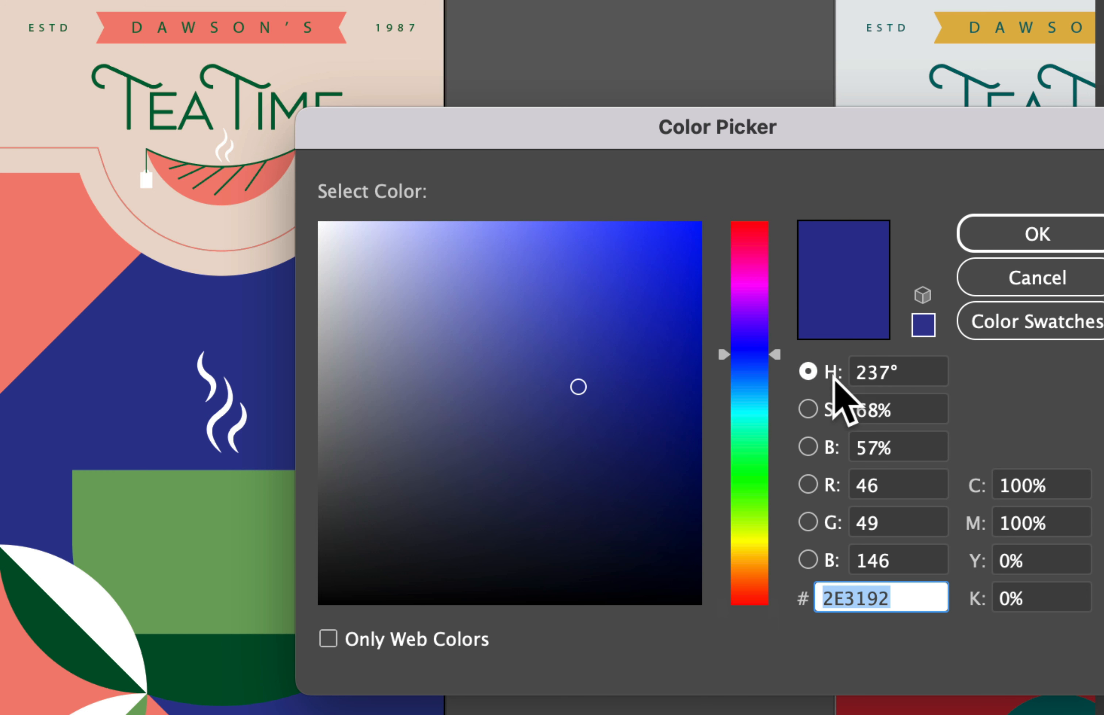
pyautogui.click(809, 370)
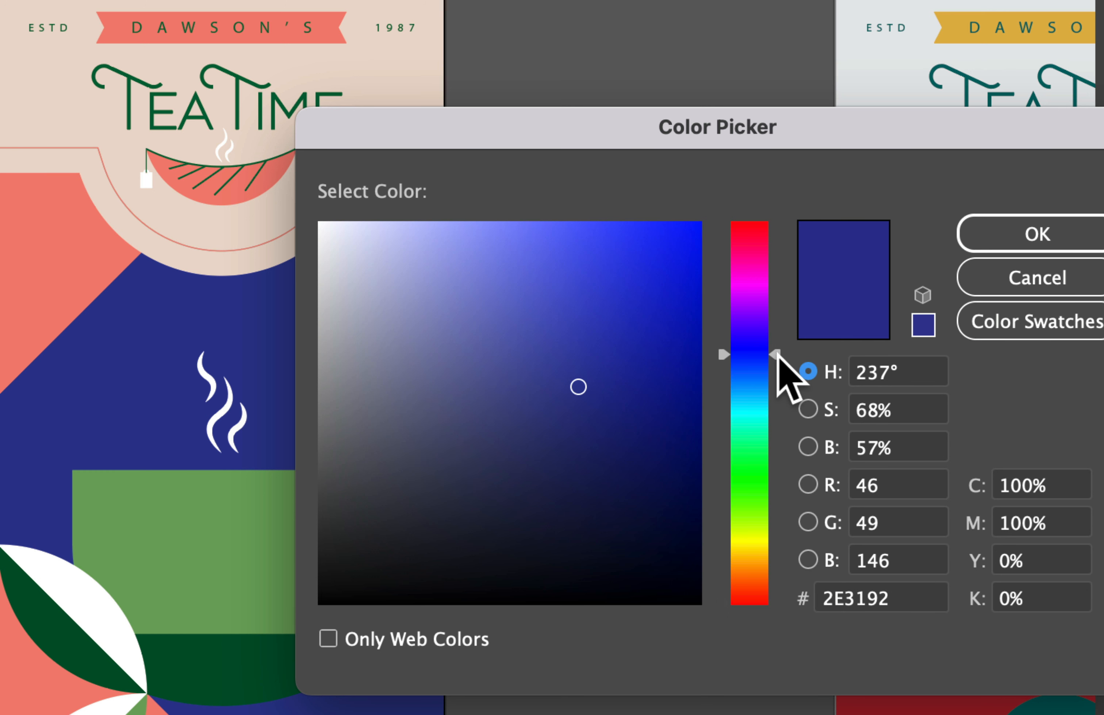
pyautogui.moveTo(780, 368); pyautogui.dragTo(758, 200)
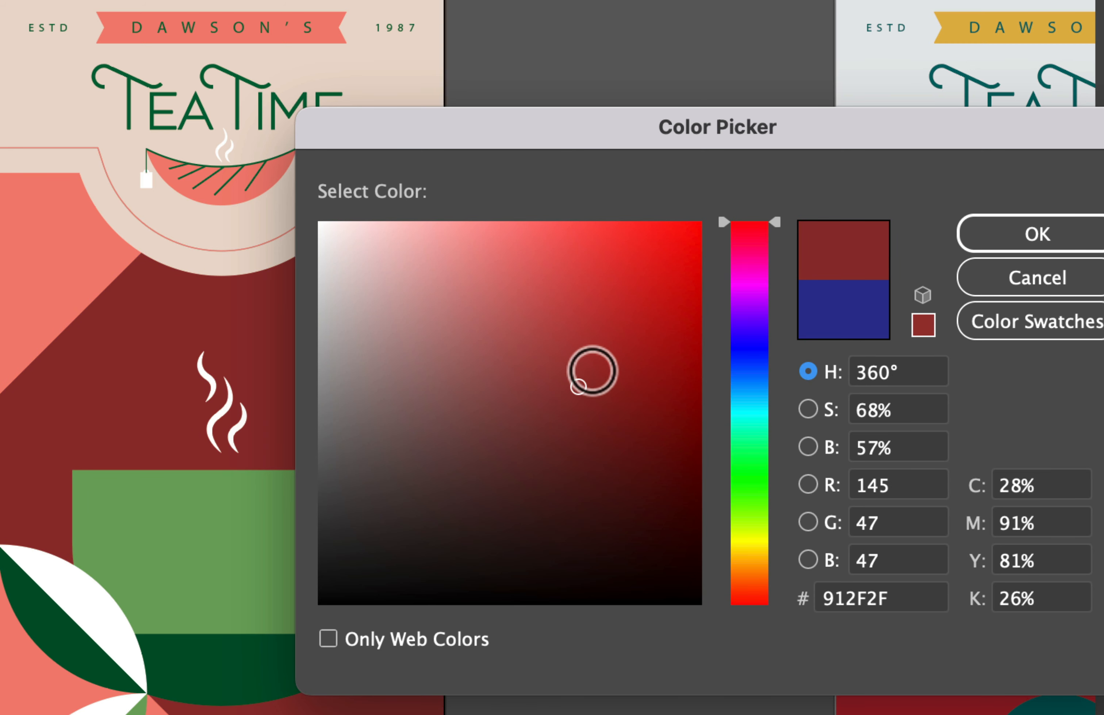
pyautogui.click(578, 384)
pyautogui.moveTo(578, 384)
pyautogui.mouseDown()
pyautogui.moveTo(572, 234)
pyautogui.moveTo(402, 240)
pyautogui.mouseUp()
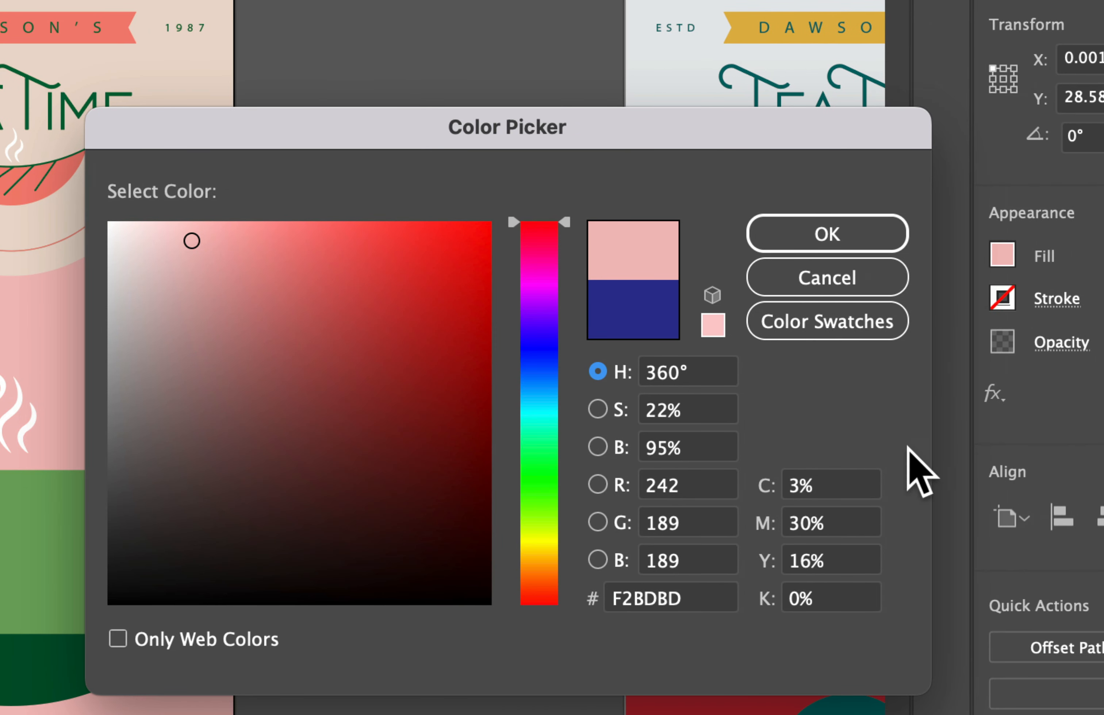
# Mix the background shape's fill by CMYK in the Color Picker: cyan 2%, magenta 31%, yellow 23%, black 0%, and apply it
pyautogui.click(824, 488)
pyautogui.click(824, 523)
pyautogui.click(823, 569)
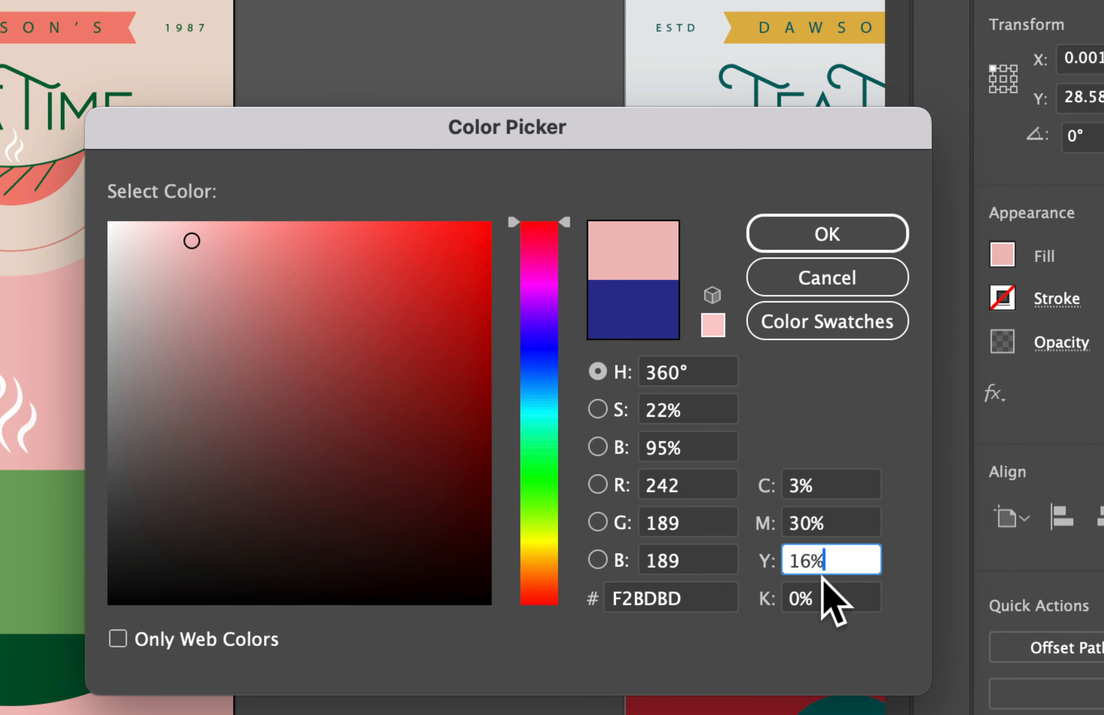
pyautogui.click(825, 595)
pyautogui.doubleClick(835, 484)
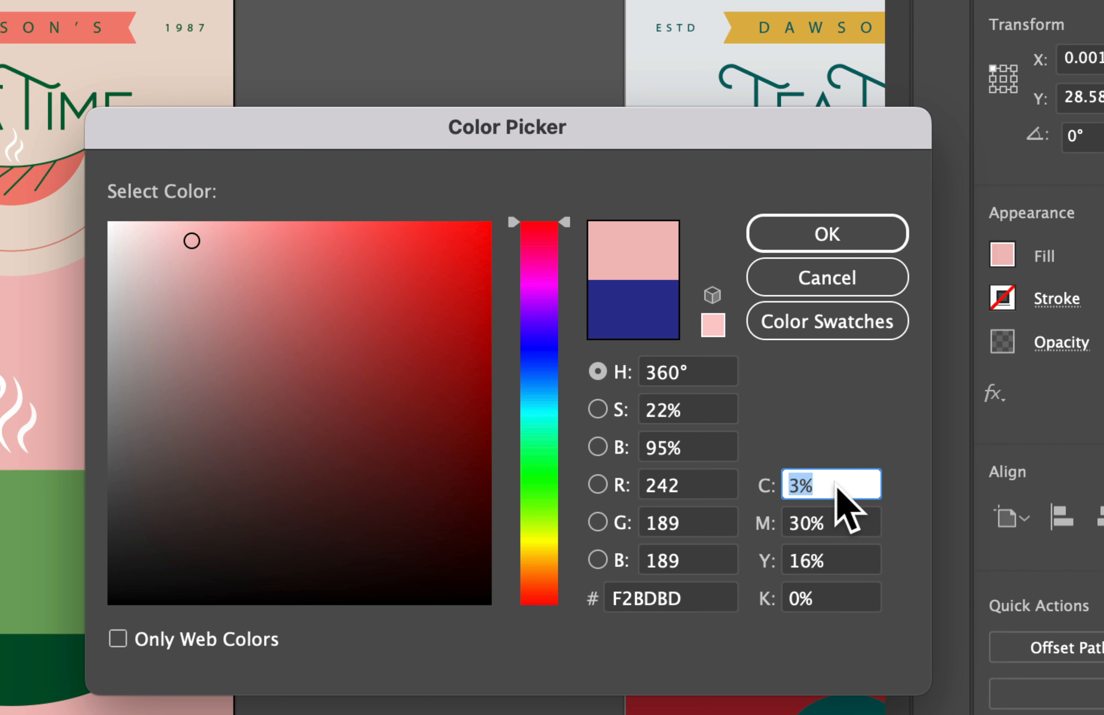
pyautogui.write('2')
pyautogui.press('Tab')
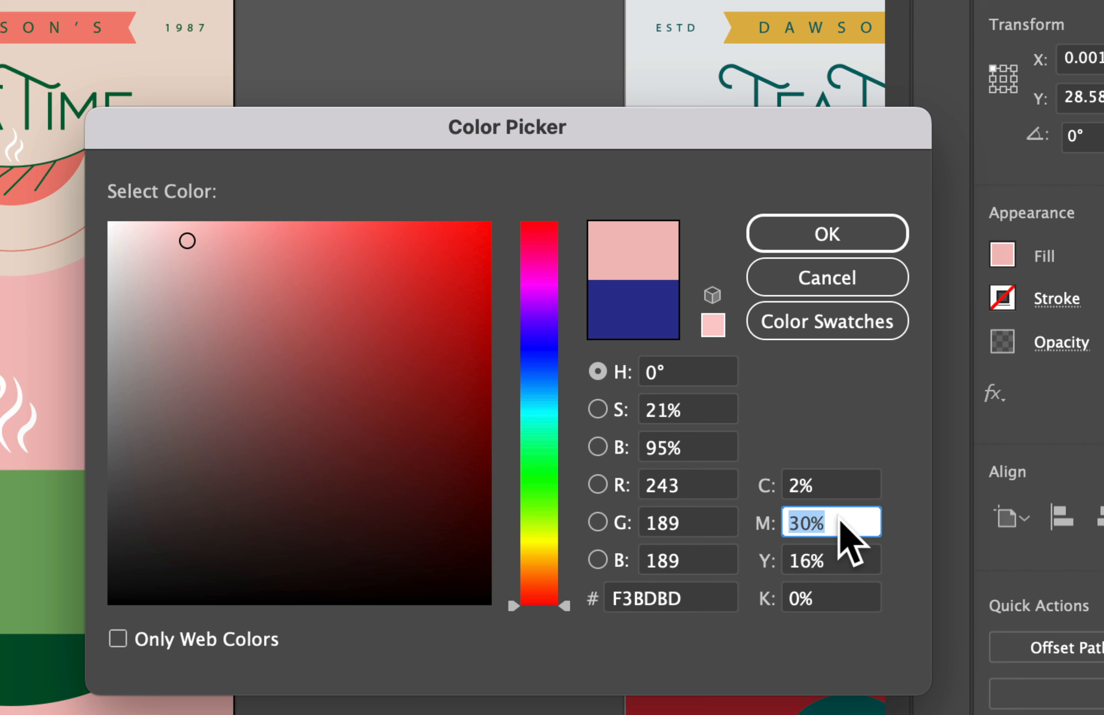
pyautogui.write('31')
pyautogui.press('Tab')
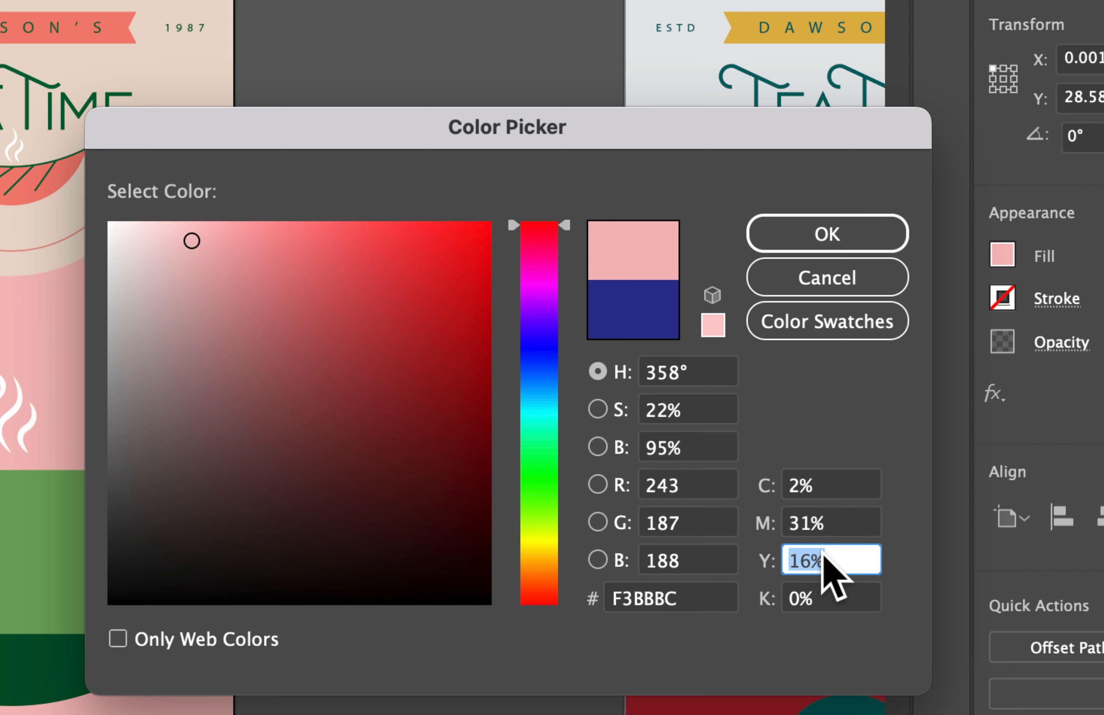
pyautogui.write('23')
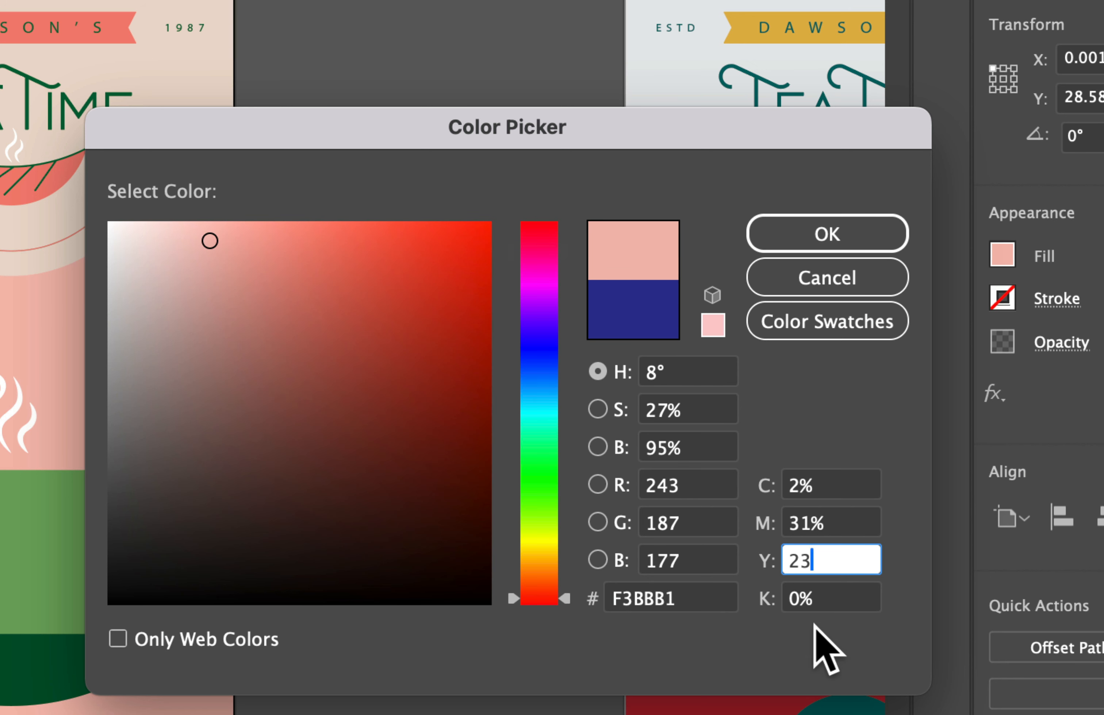
pyautogui.click(824, 589)
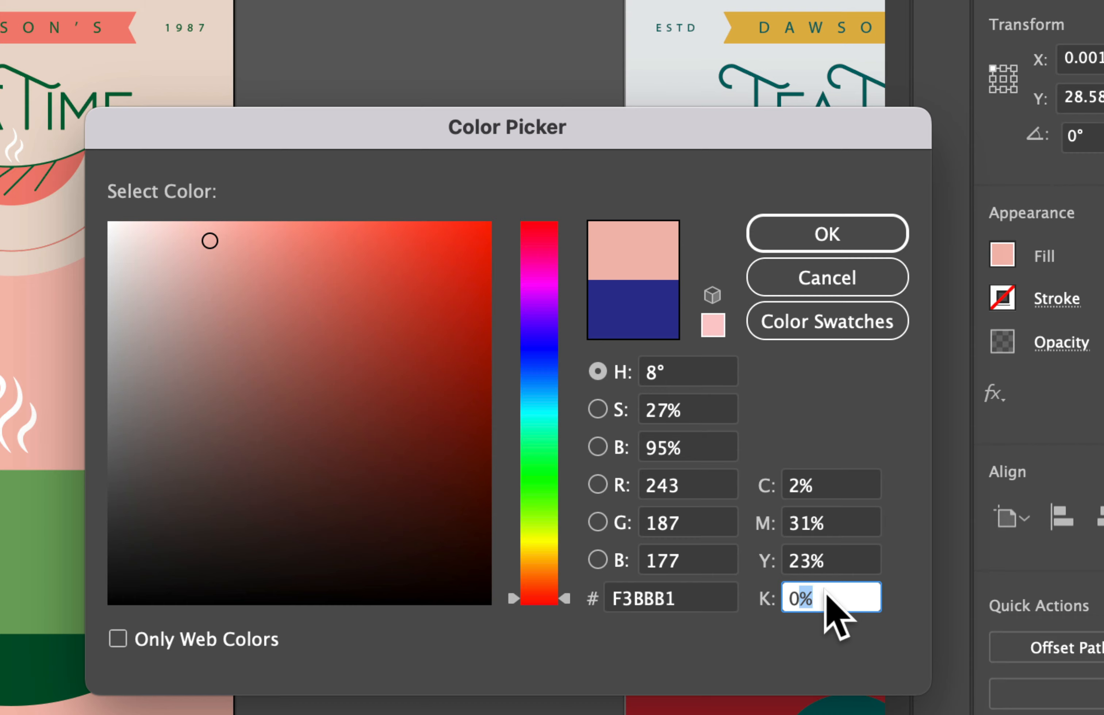
pyautogui.click(838, 555)
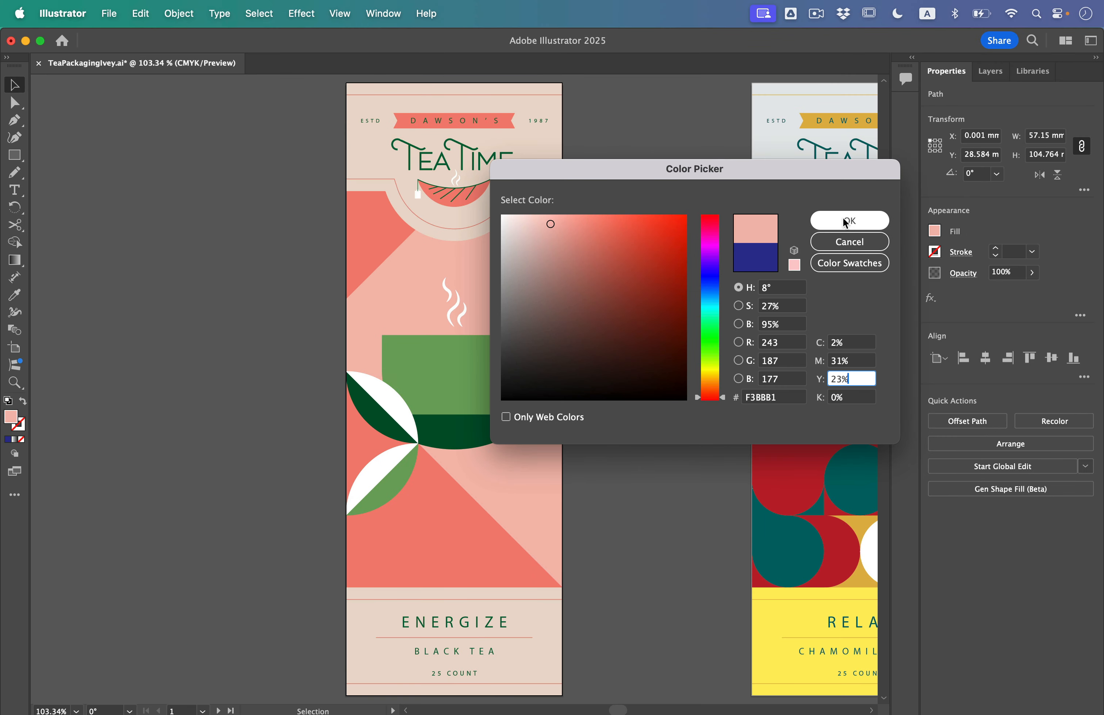
pyautogui.click(849, 221)
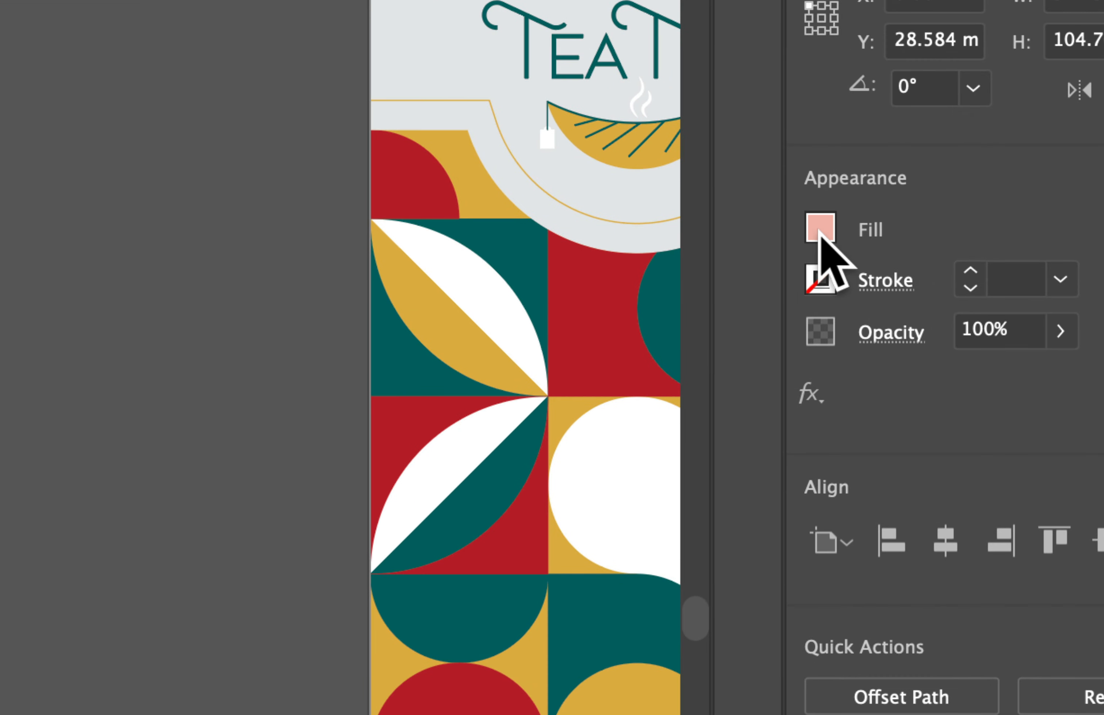
# Save the background shape's fill color as a global CMYK process swatch named "Pink"
pyautogui.click(935, 232)
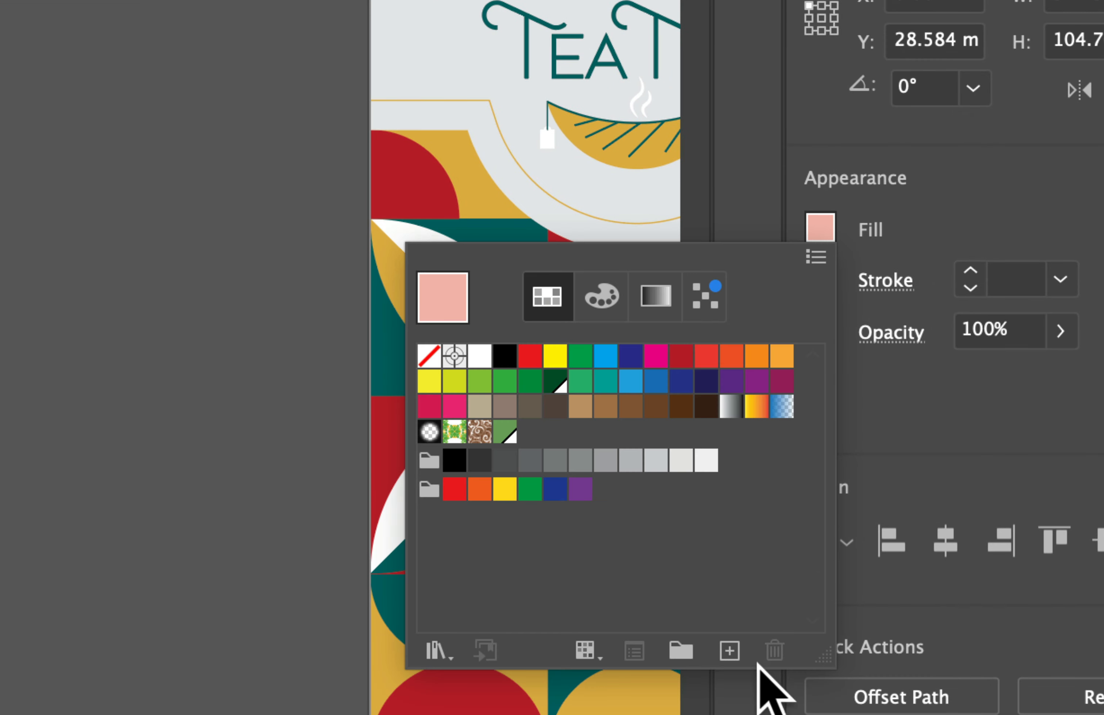
pyautogui.click(729, 652)
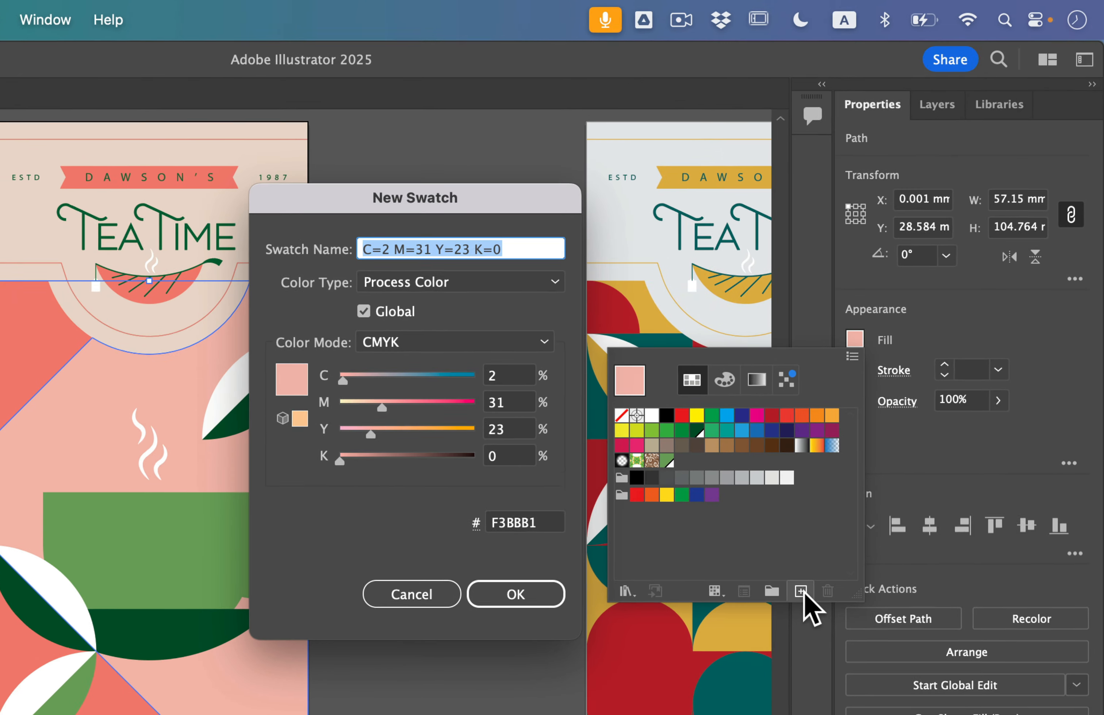
pyautogui.write('Pink')
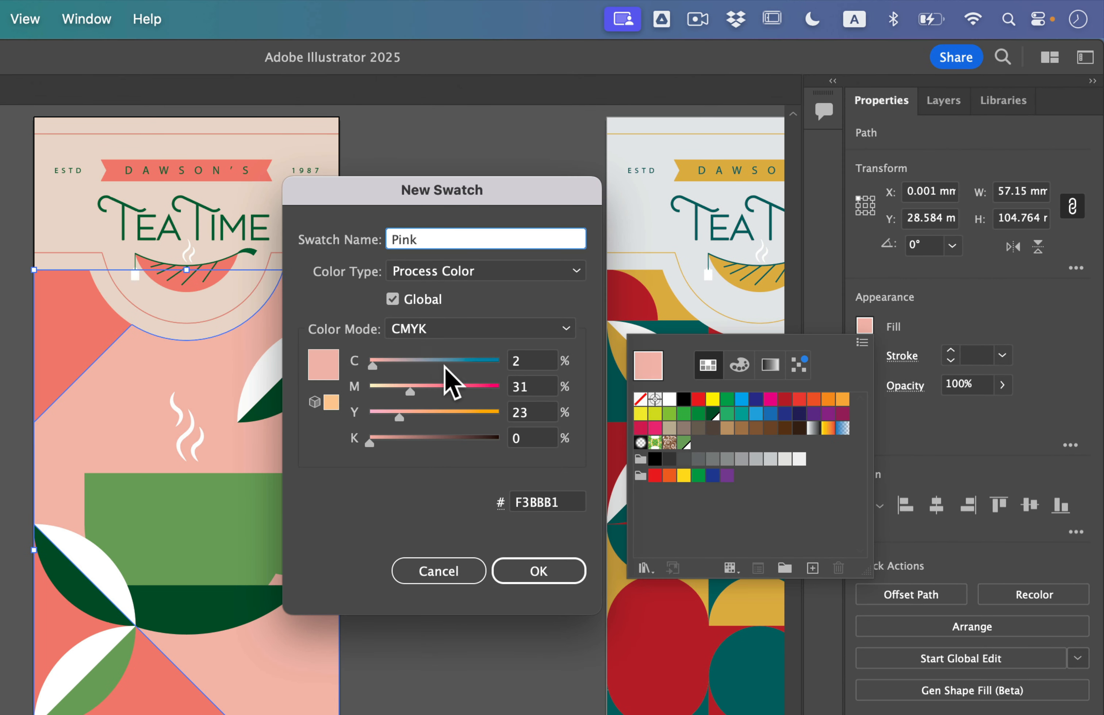
pyautogui.click(538, 573)
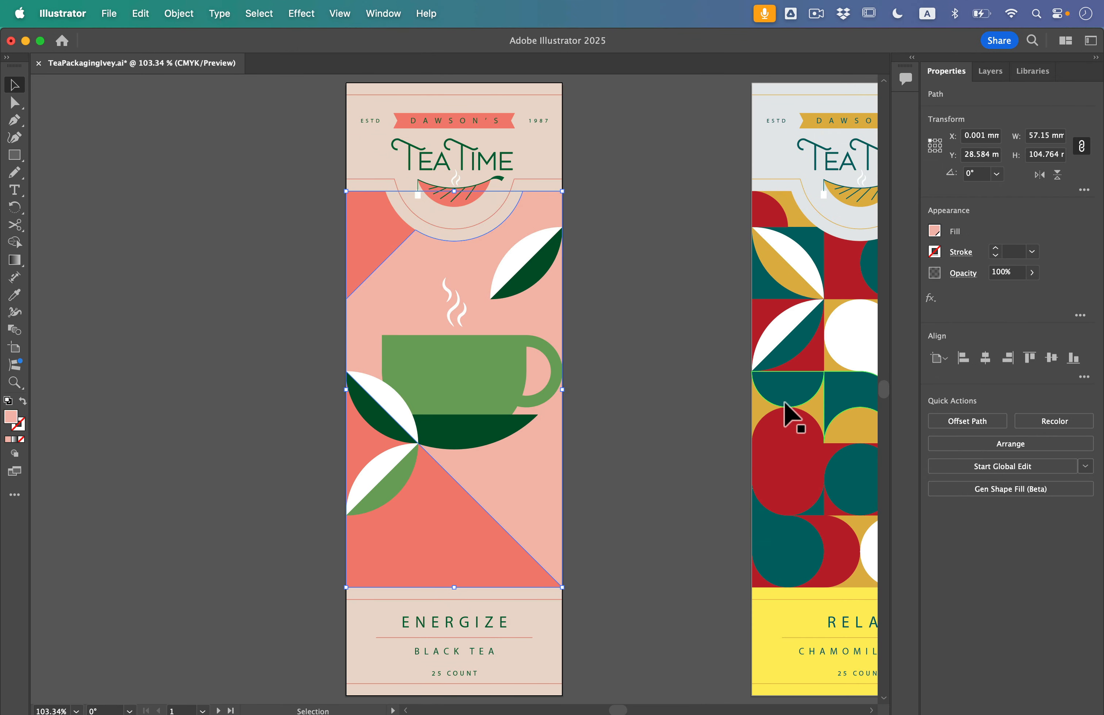
pyautogui.click(935, 231)
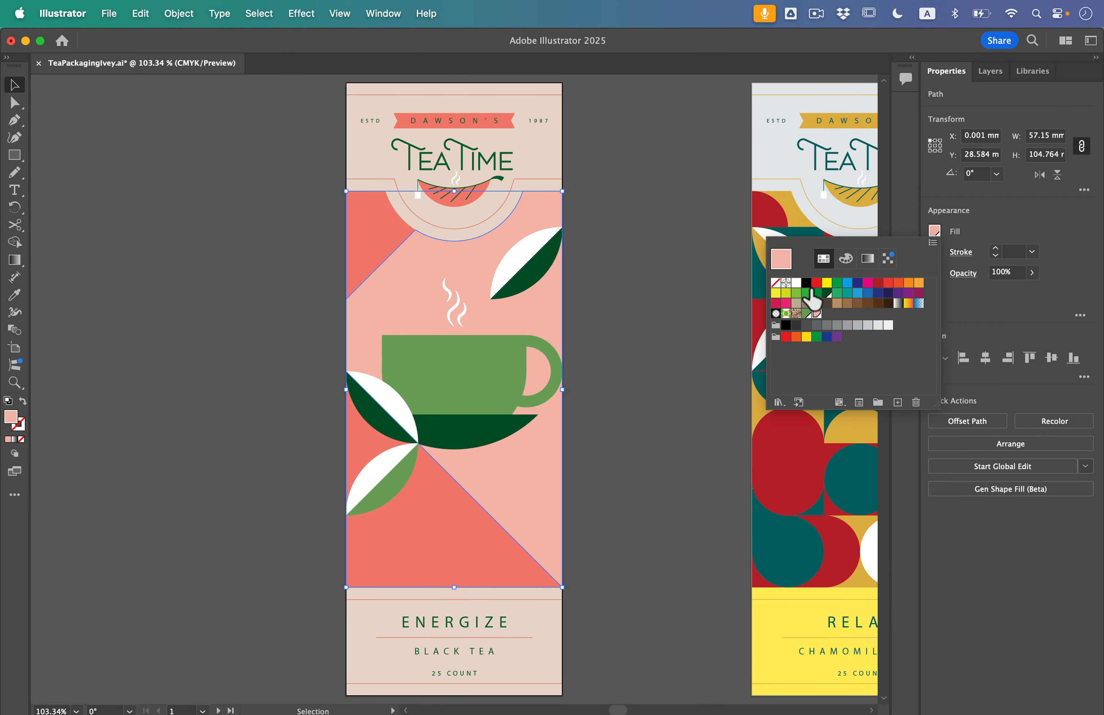
pyautogui.click(993, 225)
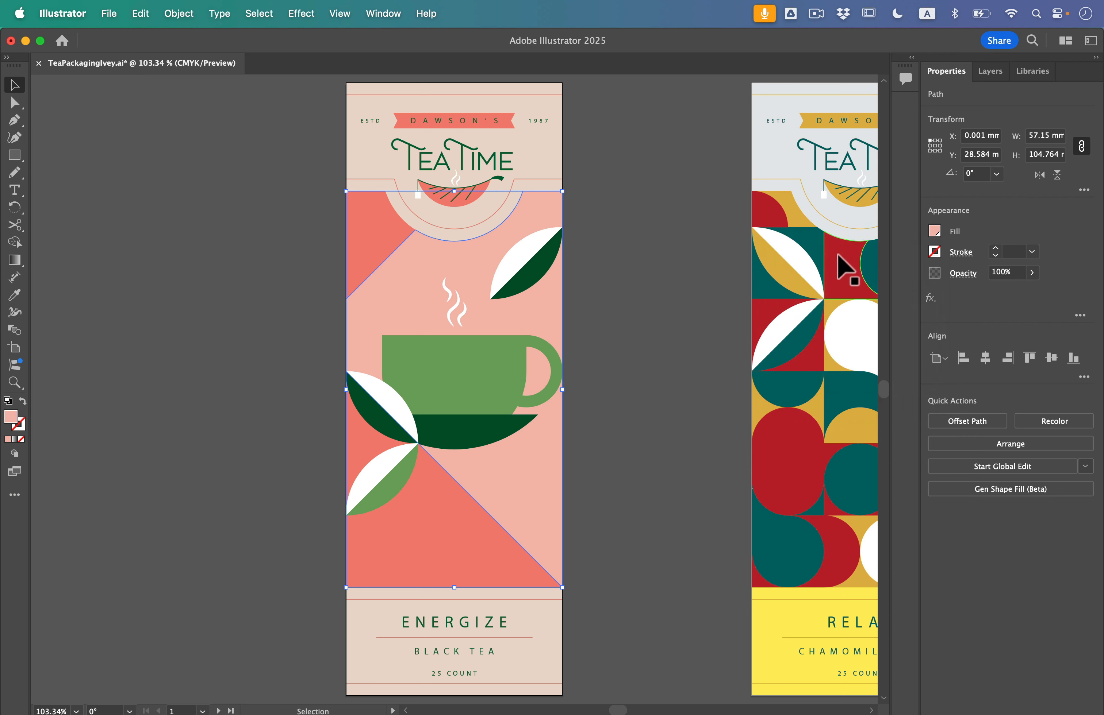
# Clear the selection and go to artboard 2
pyautogui.click(693, 266)
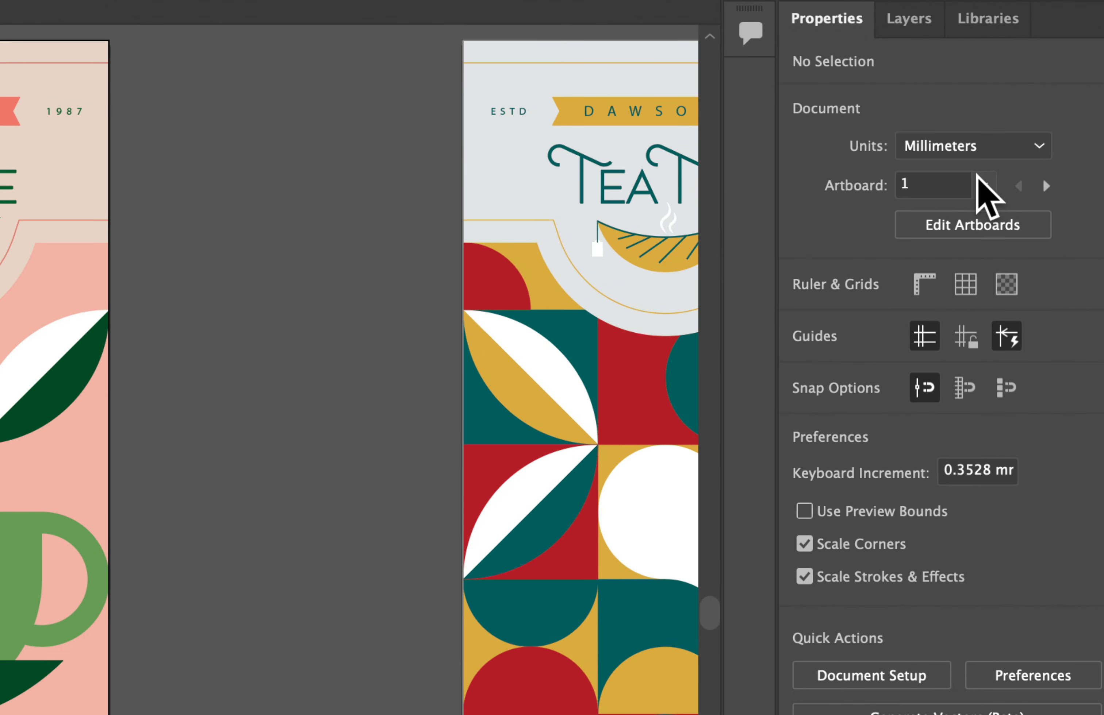
pyautogui.click(1030, 161)
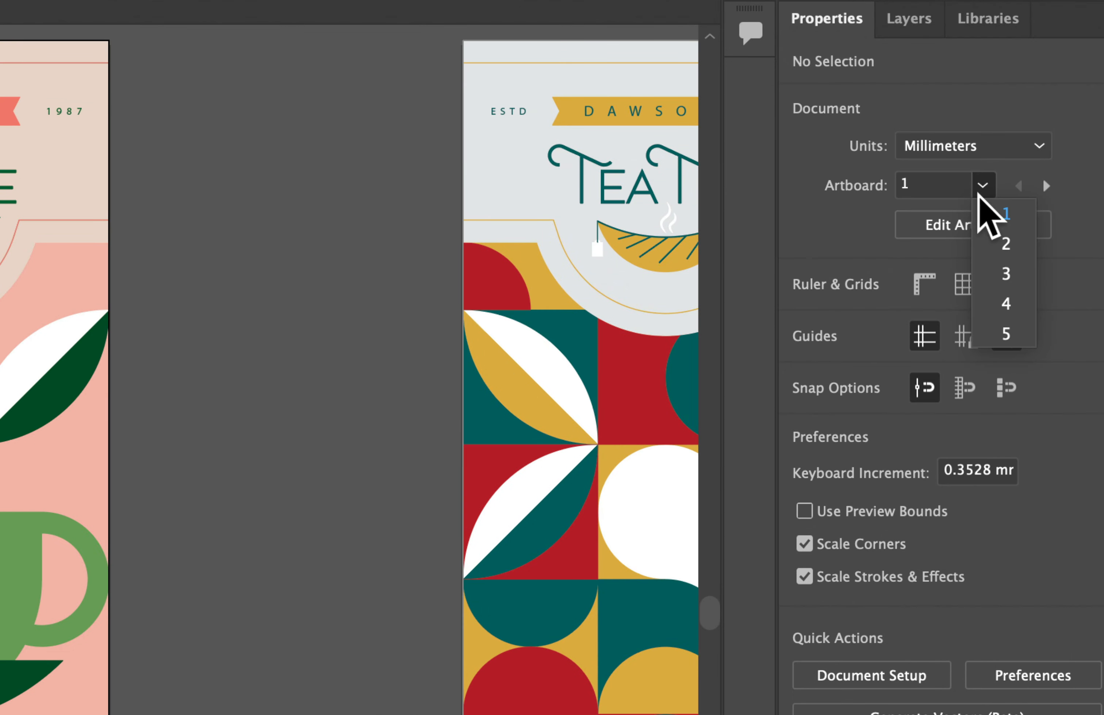
pyautogui.click(1004, 244)
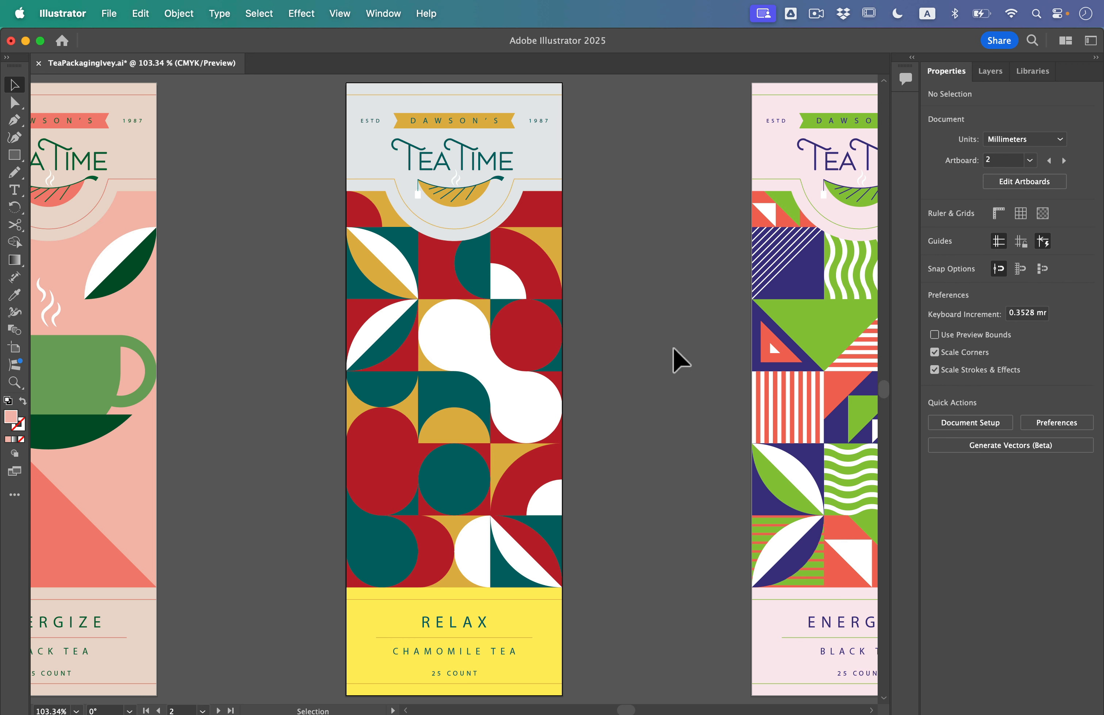
# Open the Art History swatch library "Impressionism", place it beside the artwork and enlarge it to show all its color groups
pyautogui.click(384, 13)
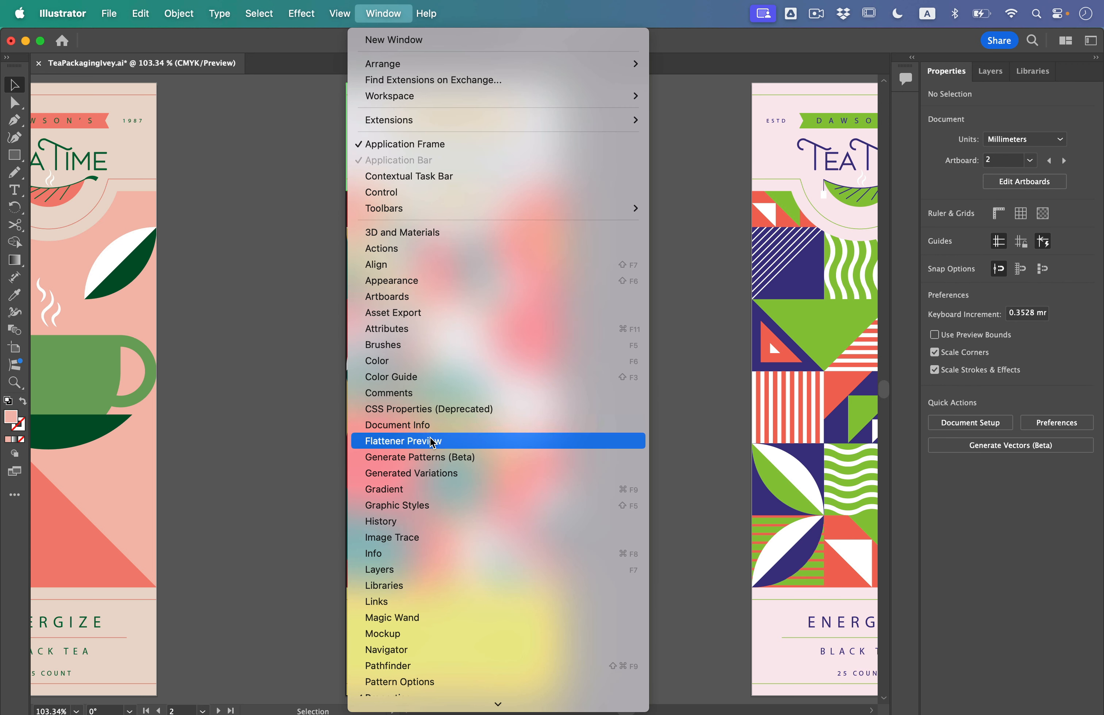
pyautogui.moveTo(458, 713)
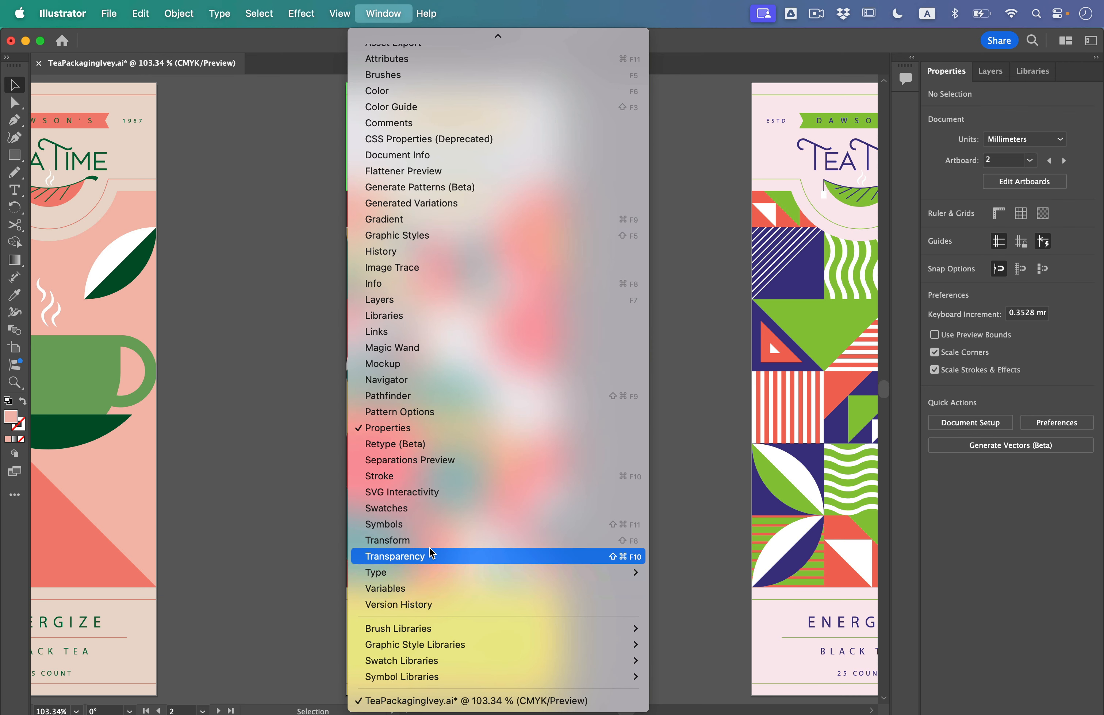
pyautogui.moveTo(467, 672)
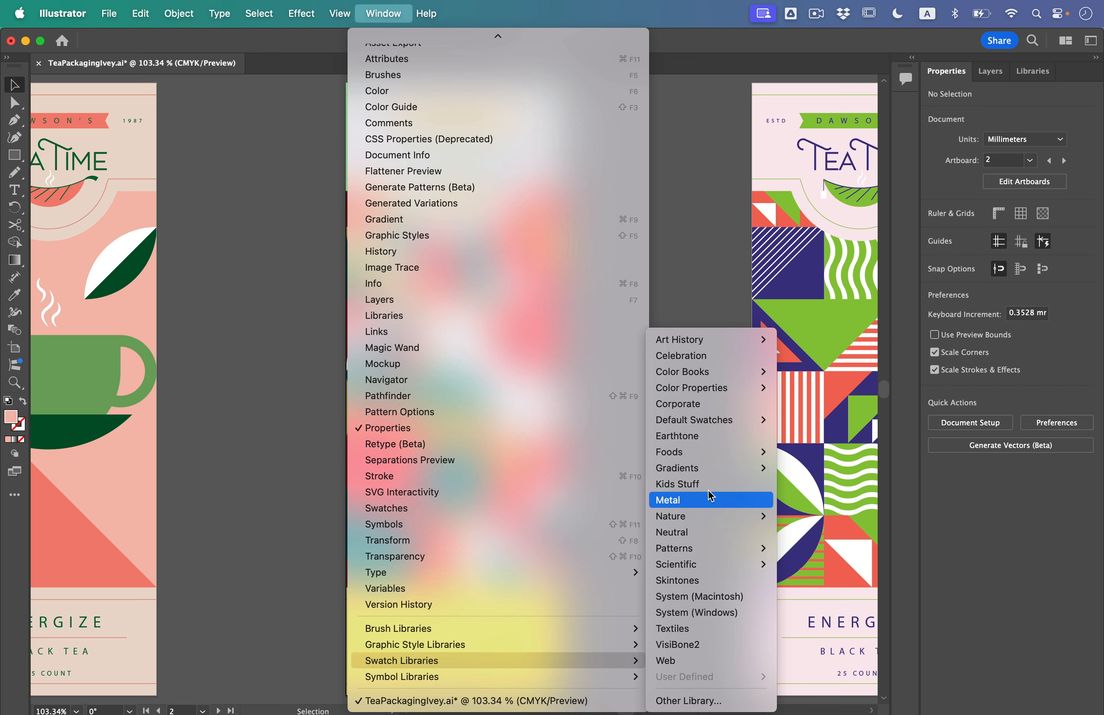
pyautogui.moveTo(725, 339)
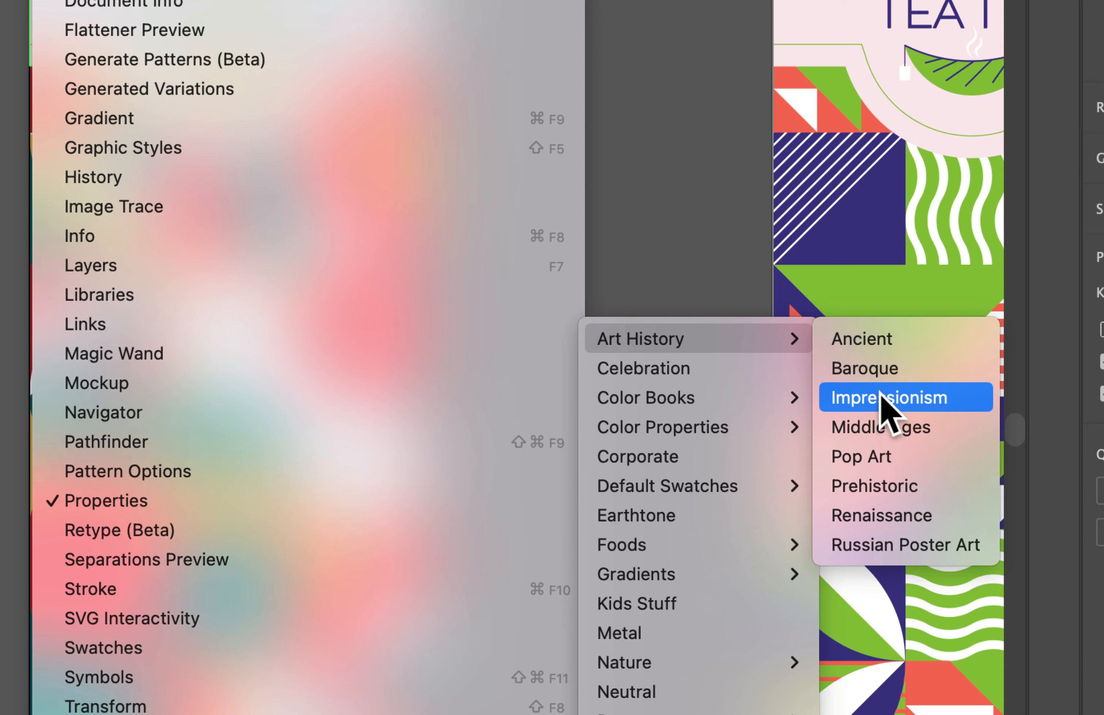
pyautogui.click(881, 397)
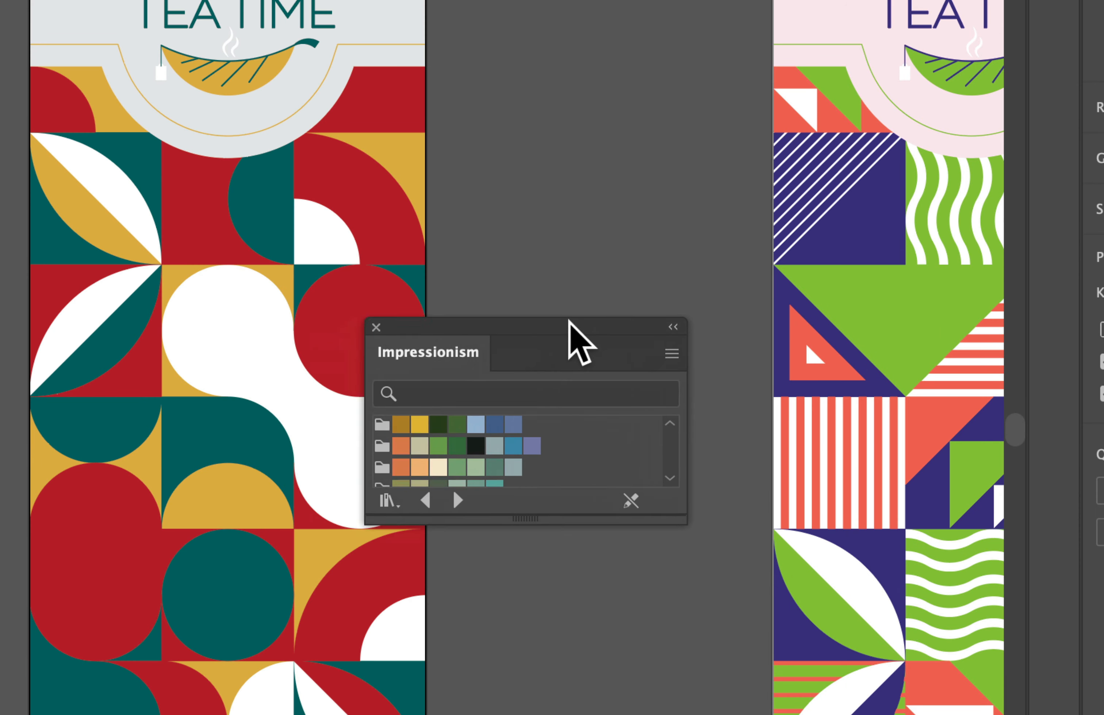
pyautogui.moveTo(569, 321); pyautogui.dragTo(688, 125)
pyautogui.moveTo(641, 325); pyautogui.dragTo(660, 539)
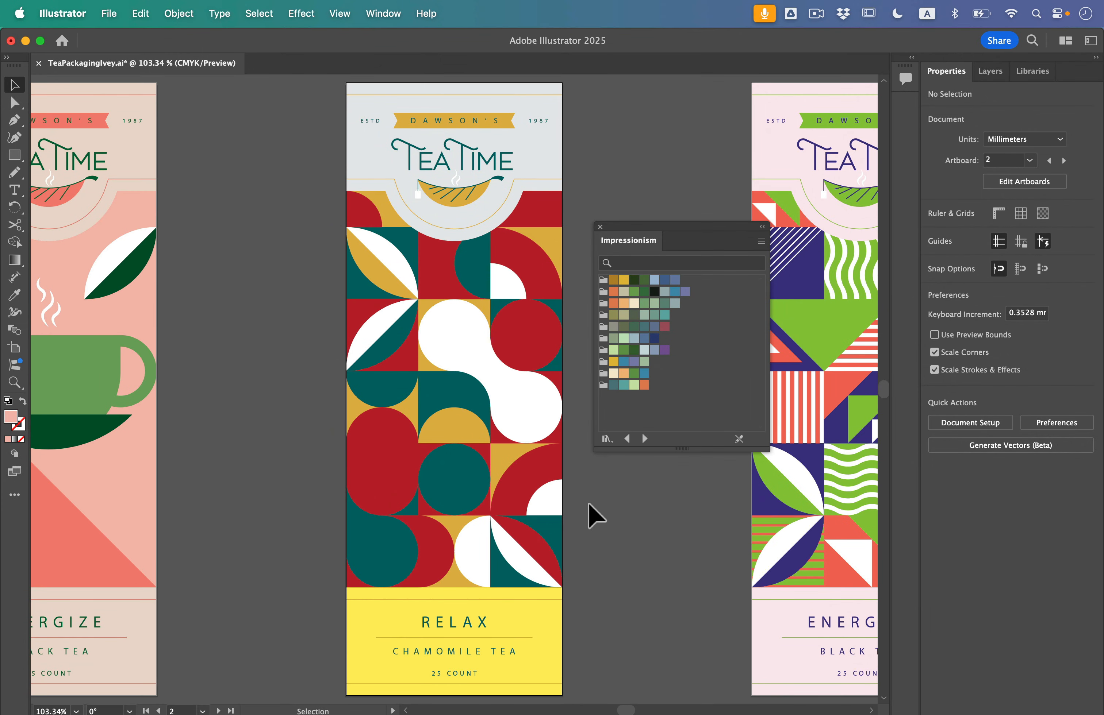
# Fill the red pattern shapes on artboard 2 with the muted green from the third Impressionism color group
pyautogui.click(534, 328)
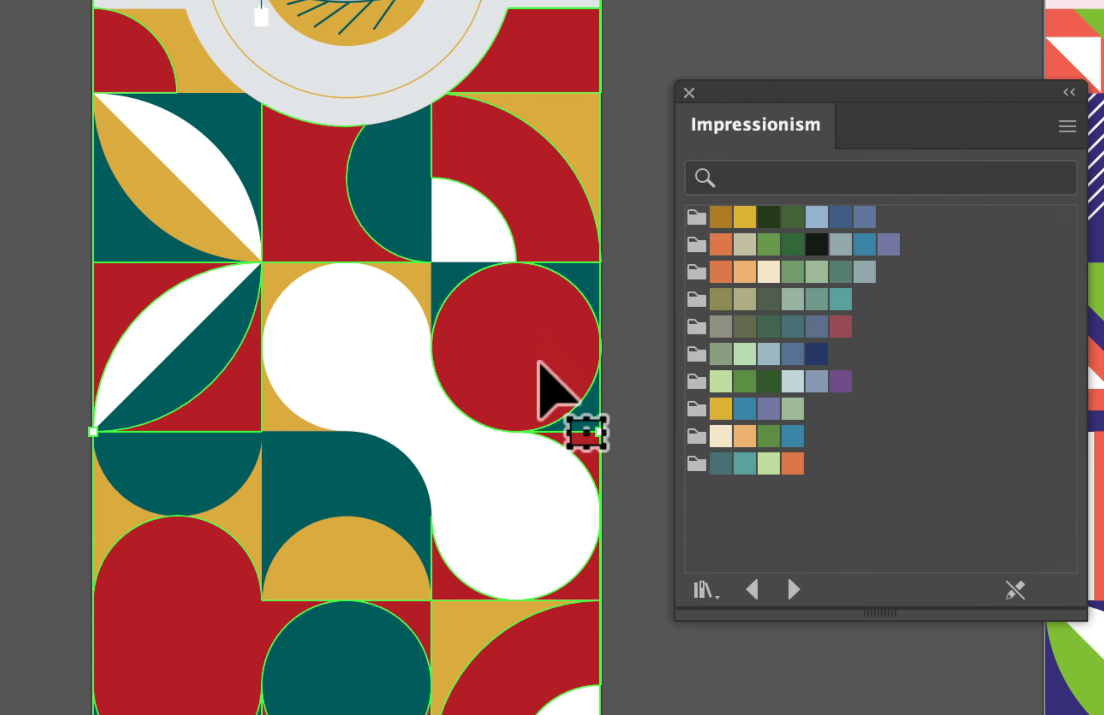
pyautogui.moveTo(513, 341)
pyautogui.mouseDown()
pyautogui.moveTo(515, 398)
pyautogui.moveTo(520, 341)
pyautogui.mouseUp()
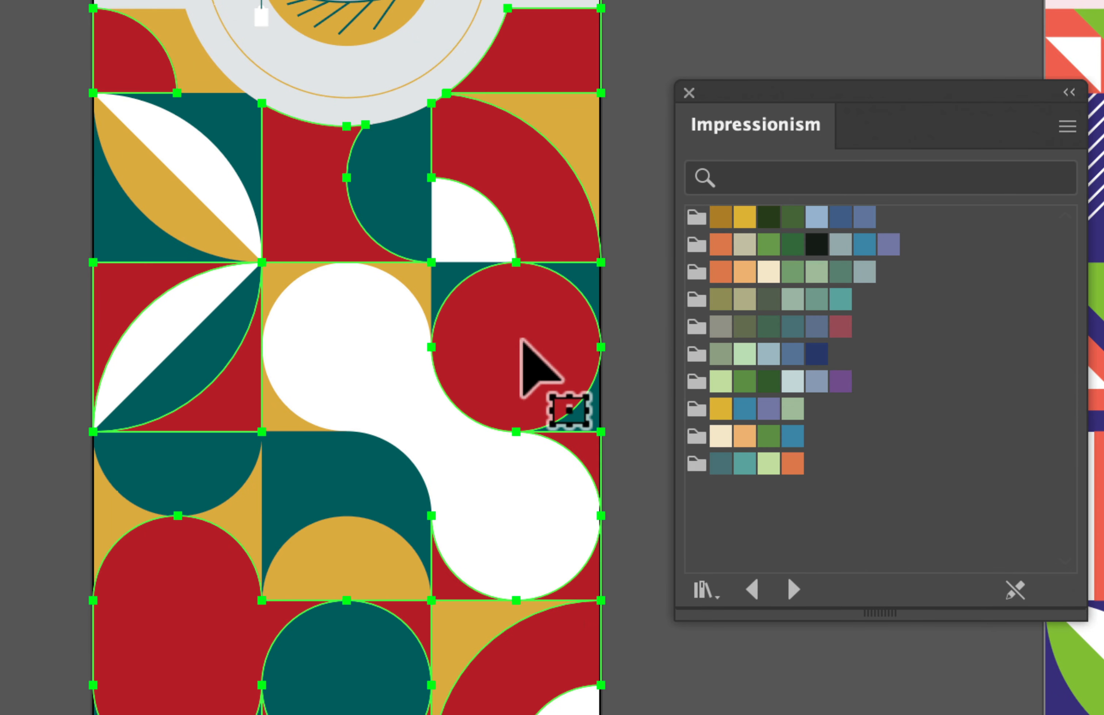
pyautogui.click(520, 339)
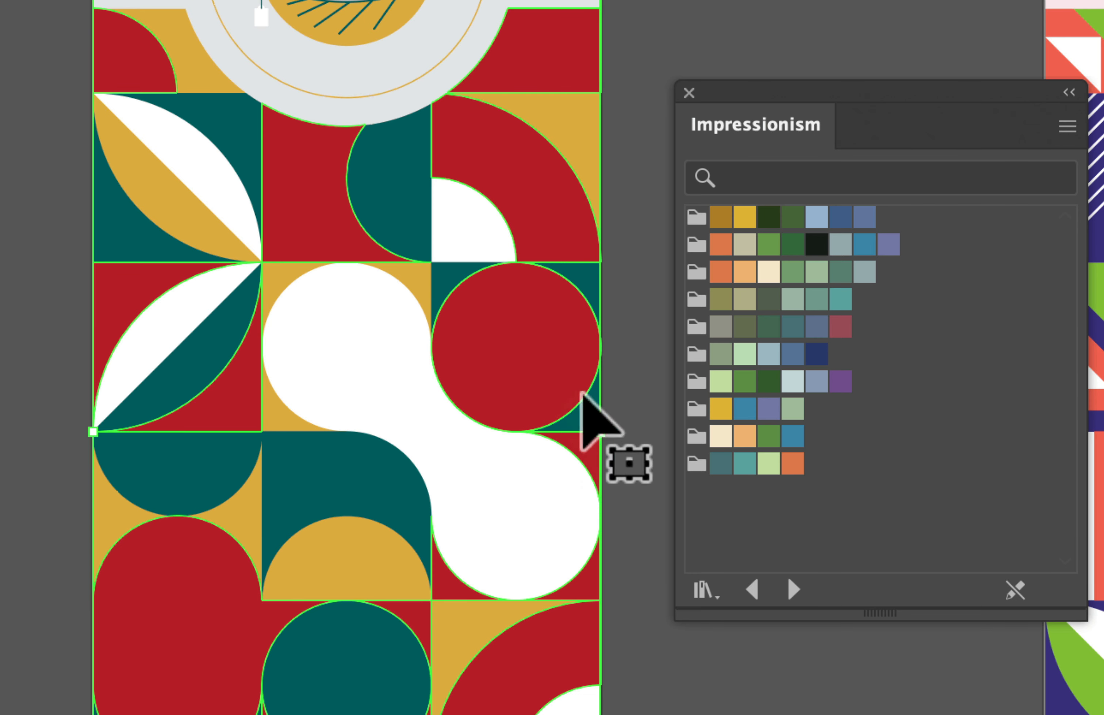
pyautogui.click(792, 272)
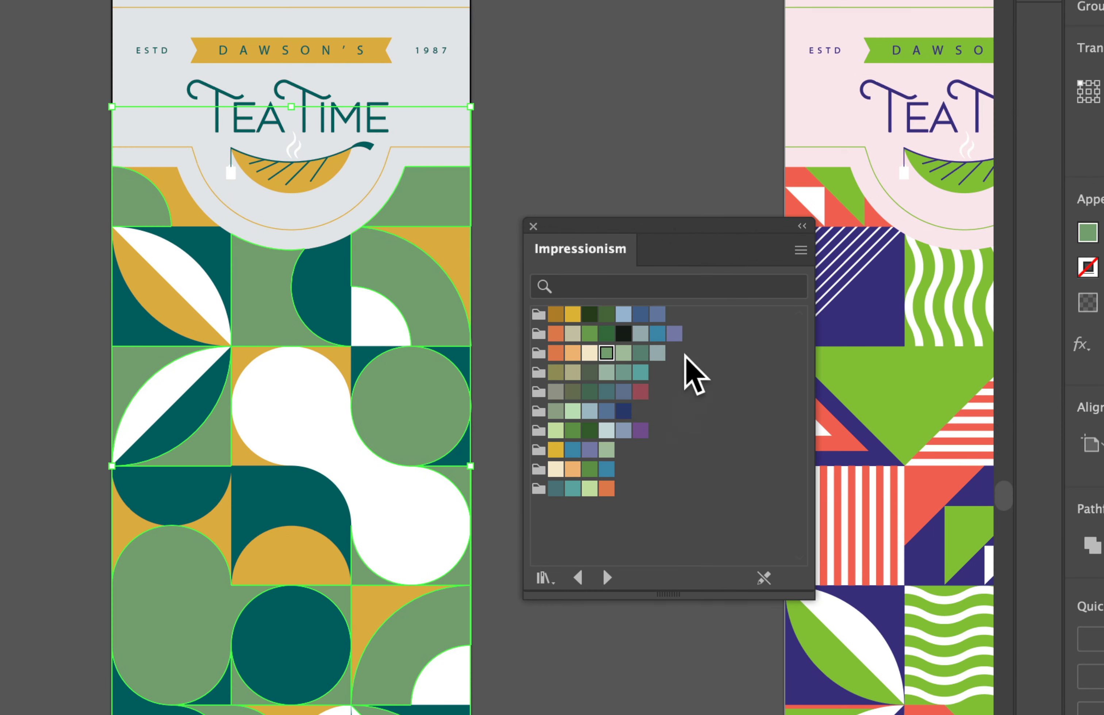
# Close the Impressionism library and save the pattern shapes' green fill as a global process swatch named "Pale Green"
pyautogui.click(533, 227)
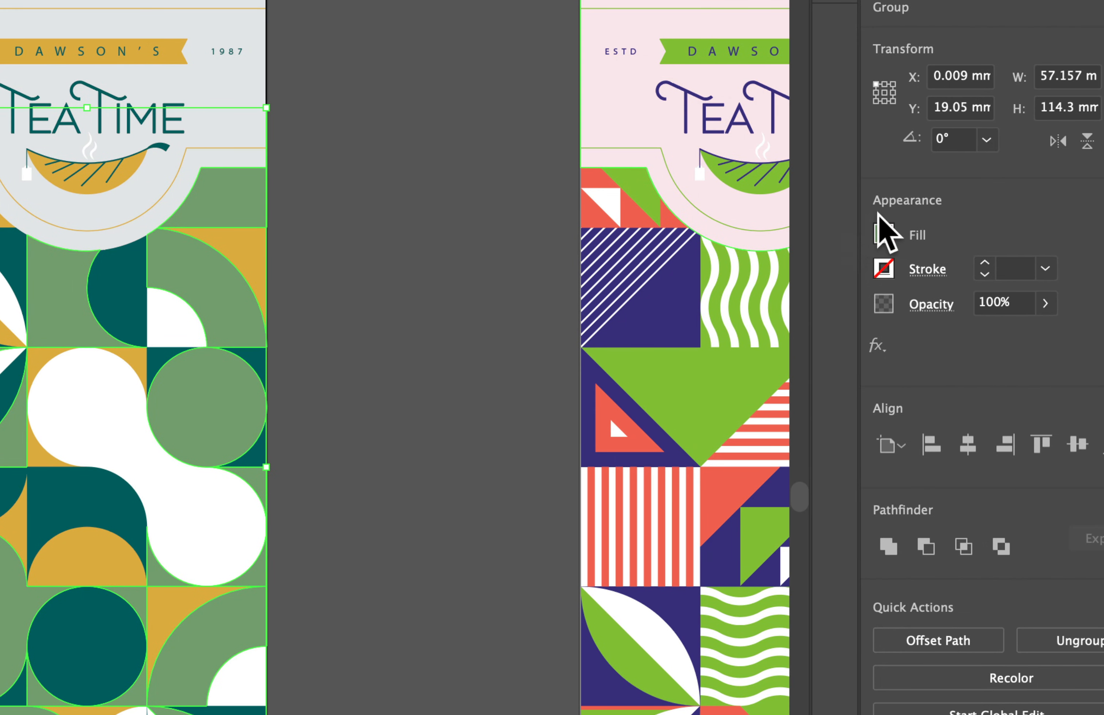
pyautogui.click(884, 236)
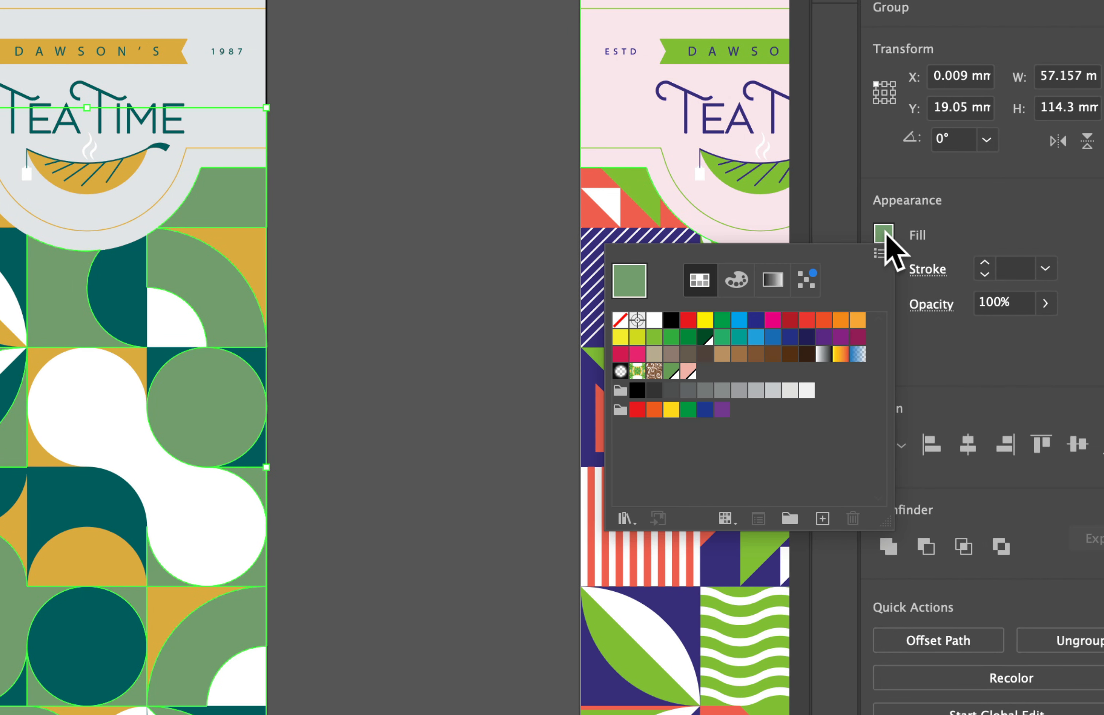
pyautogui.click(822, 518)
pyautogui.write('Pale Green')
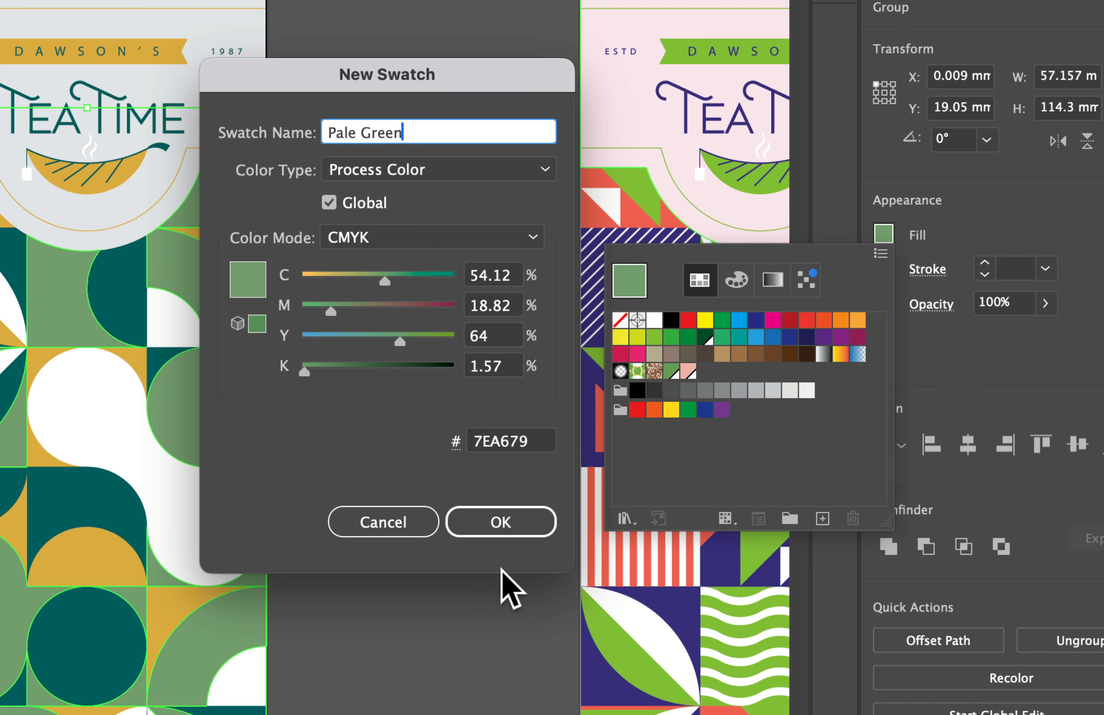
pyautogui.click(525, 525)
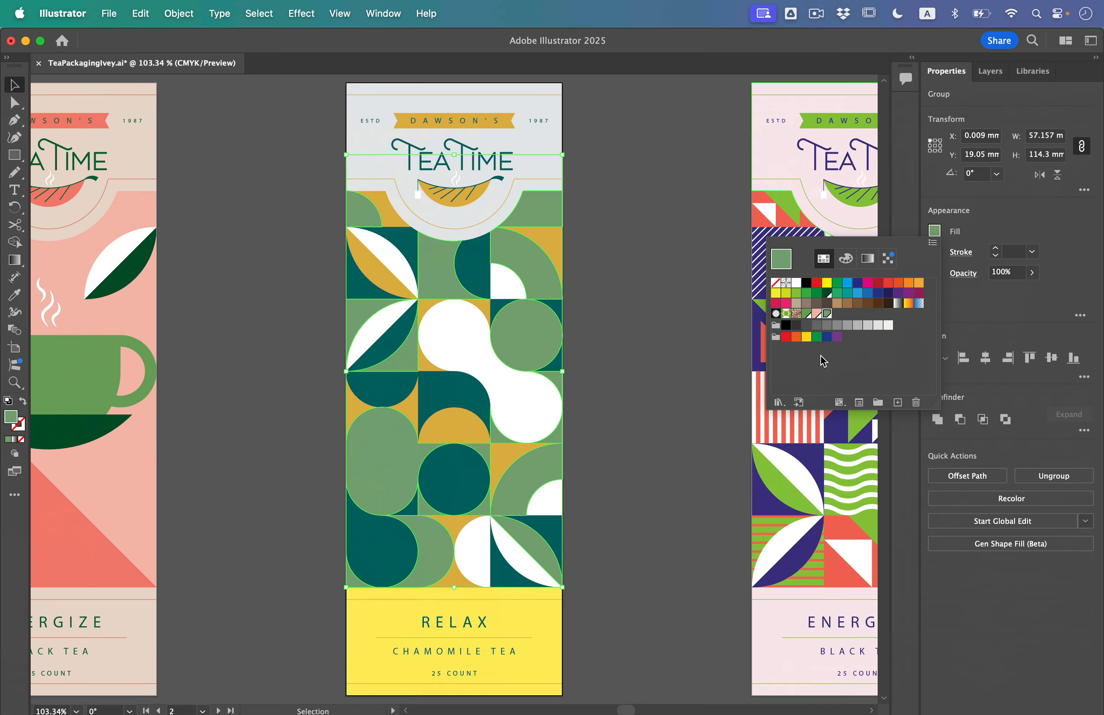
pyautogui.click(739, 397)
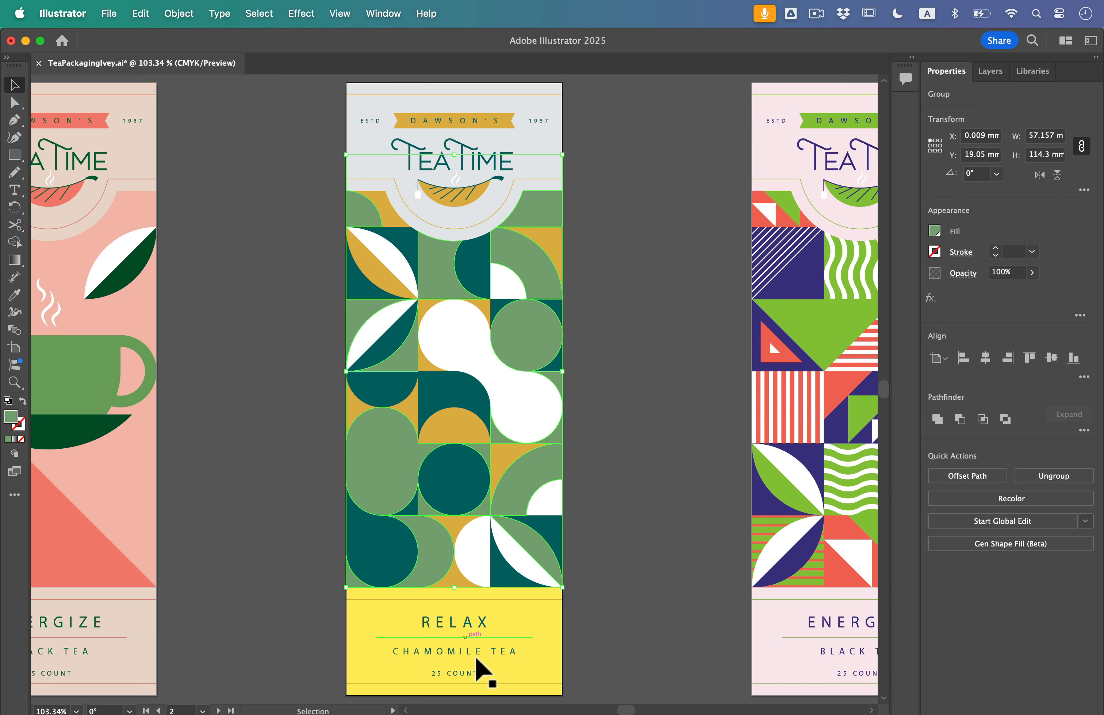
# Fill the yellow rectangle behind the RELAX text on artboard 2 with the Pale Green global swatch
pyautogui.scroll(5, 487, 673)
pyautogui.scroll(1, 482, 662)
pyautogui.scroll(-3, 482, 662)
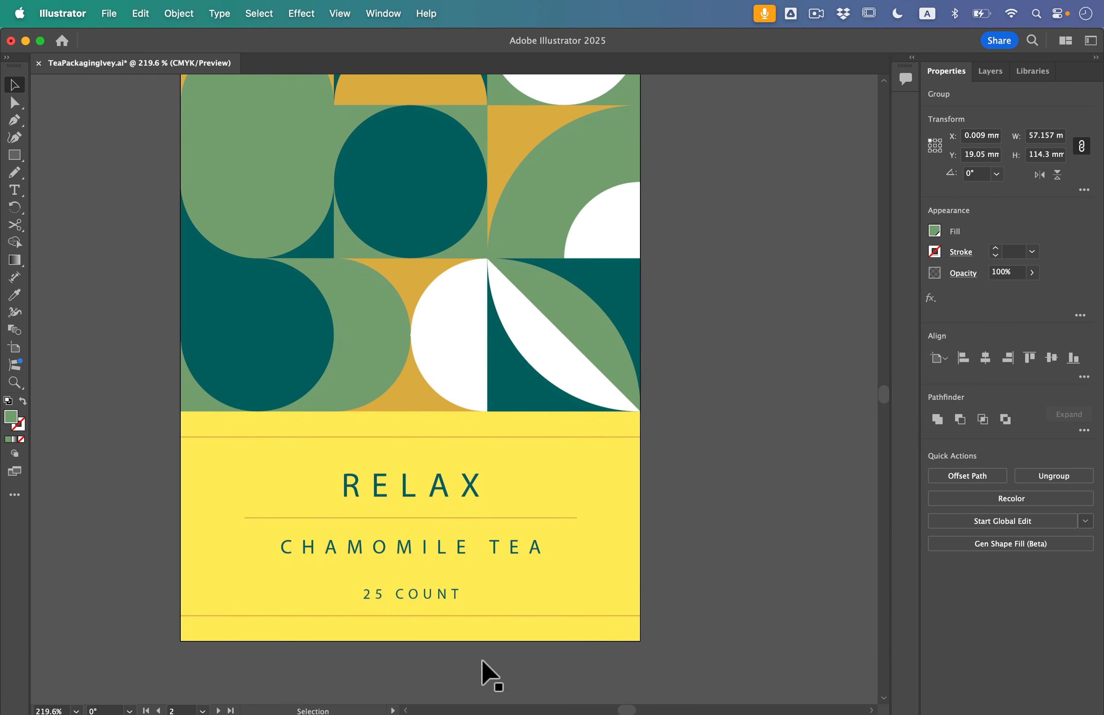
pyautogui.click(570, 481)
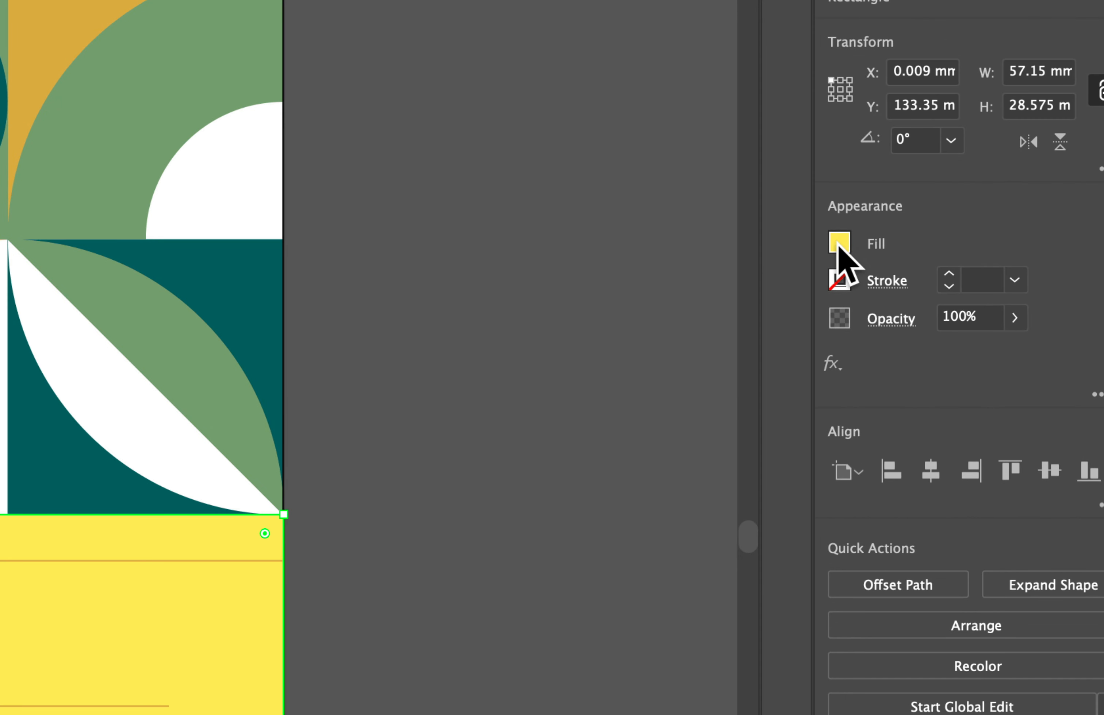
pyautogui.click(933, 232)
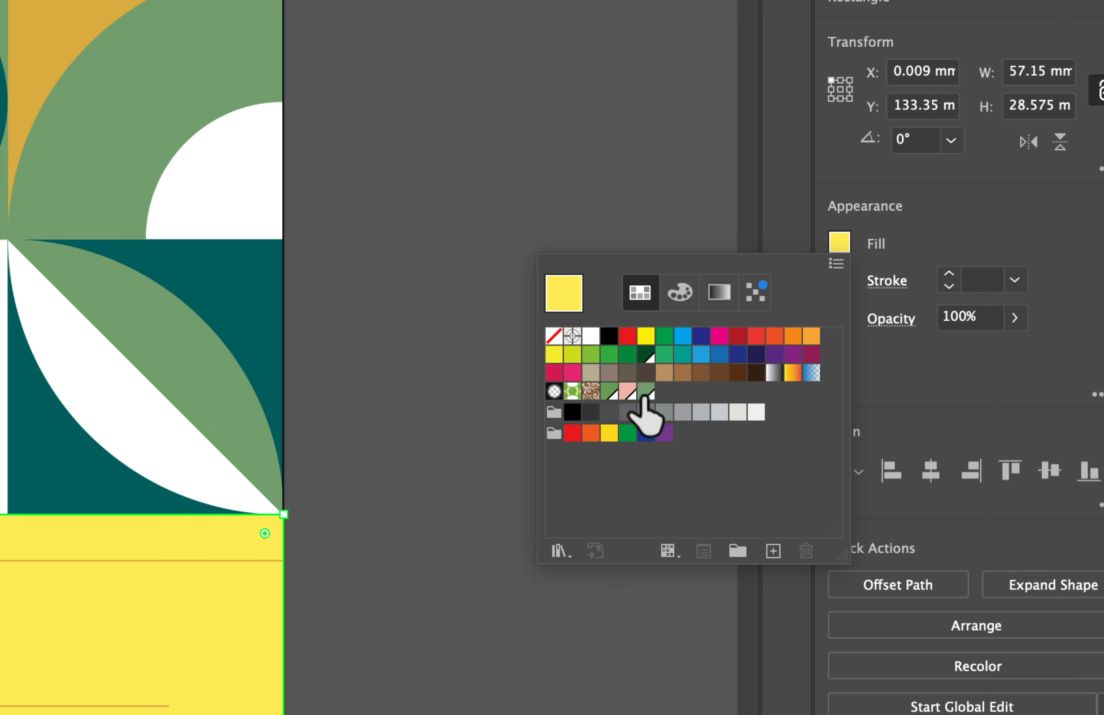
pyautogui.click(646, 391)
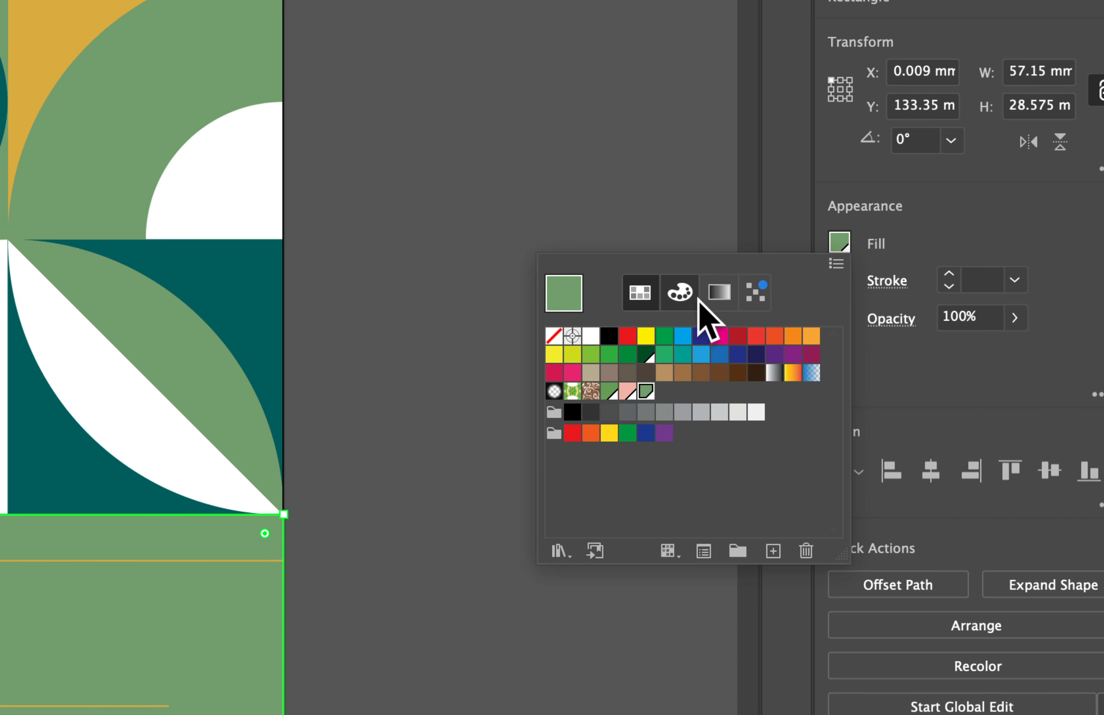
# Set the rectangle's Pale Green tint to 40% and save that tint as a new swatch
pyautogui.click(680, 293)
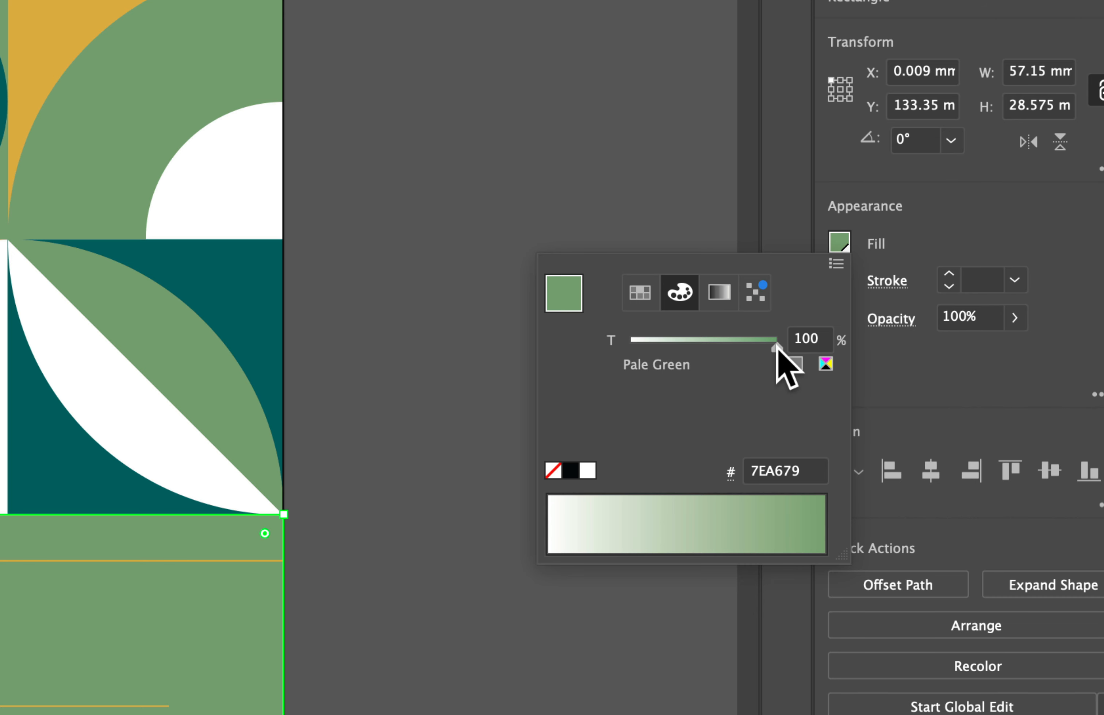
pyautogui.moveTo(776, 349); pyautogui.dragTo(689, 353)
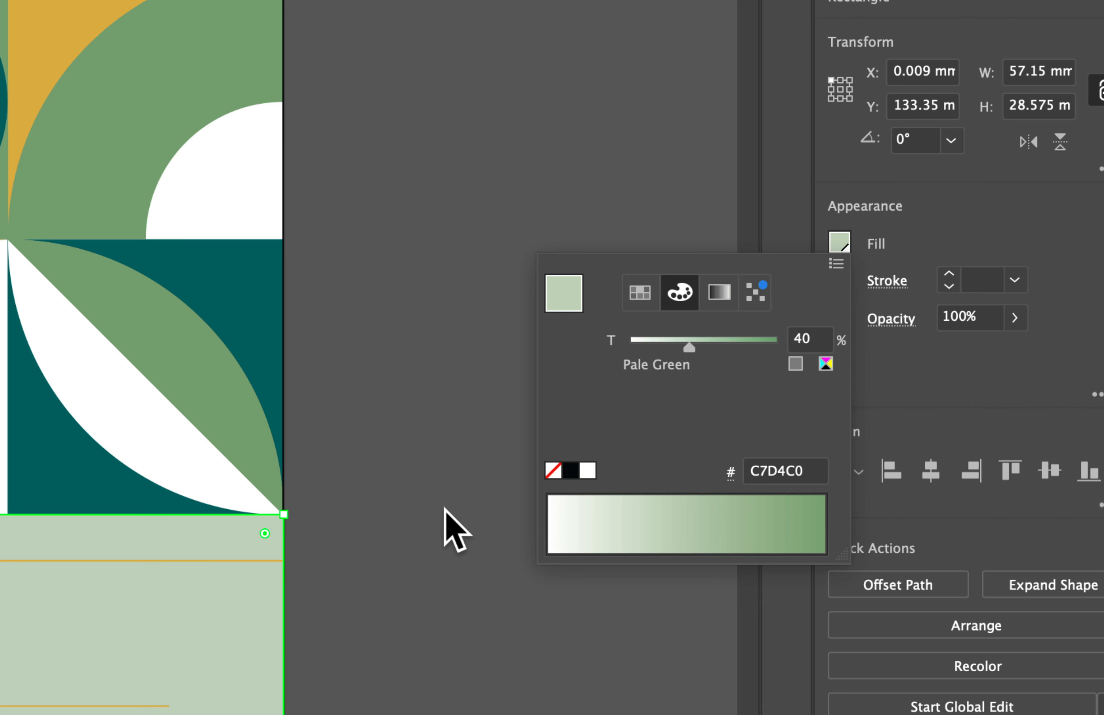
pyautogui.click(639, 293)
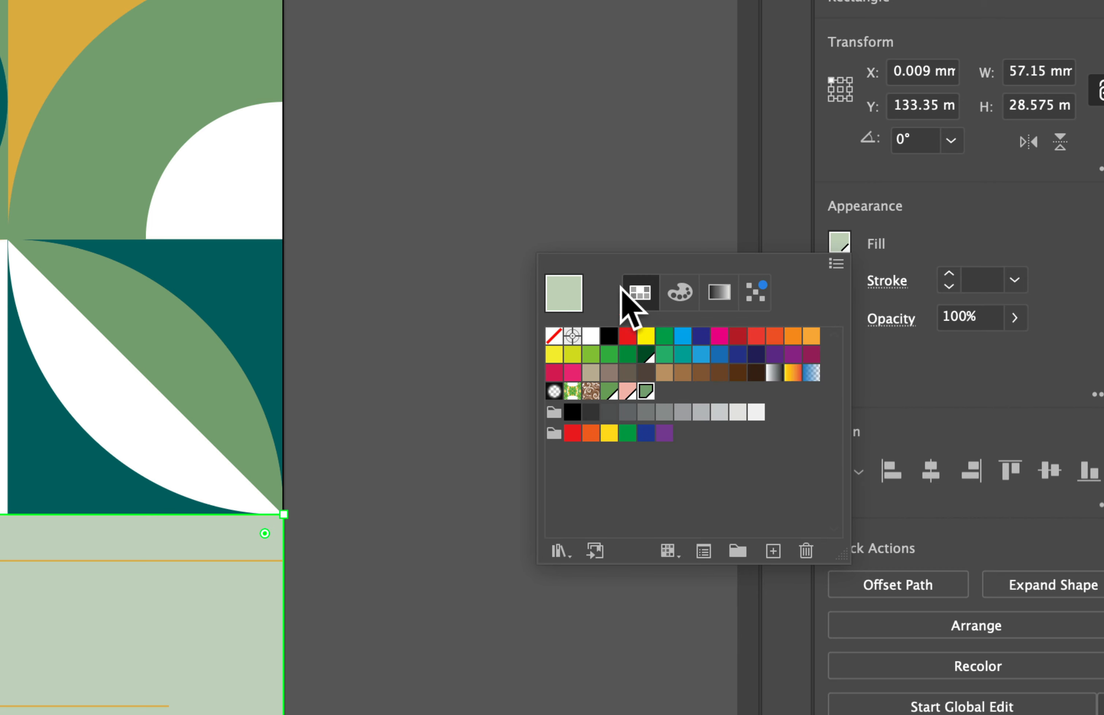
pyautogui.click(774, 552)
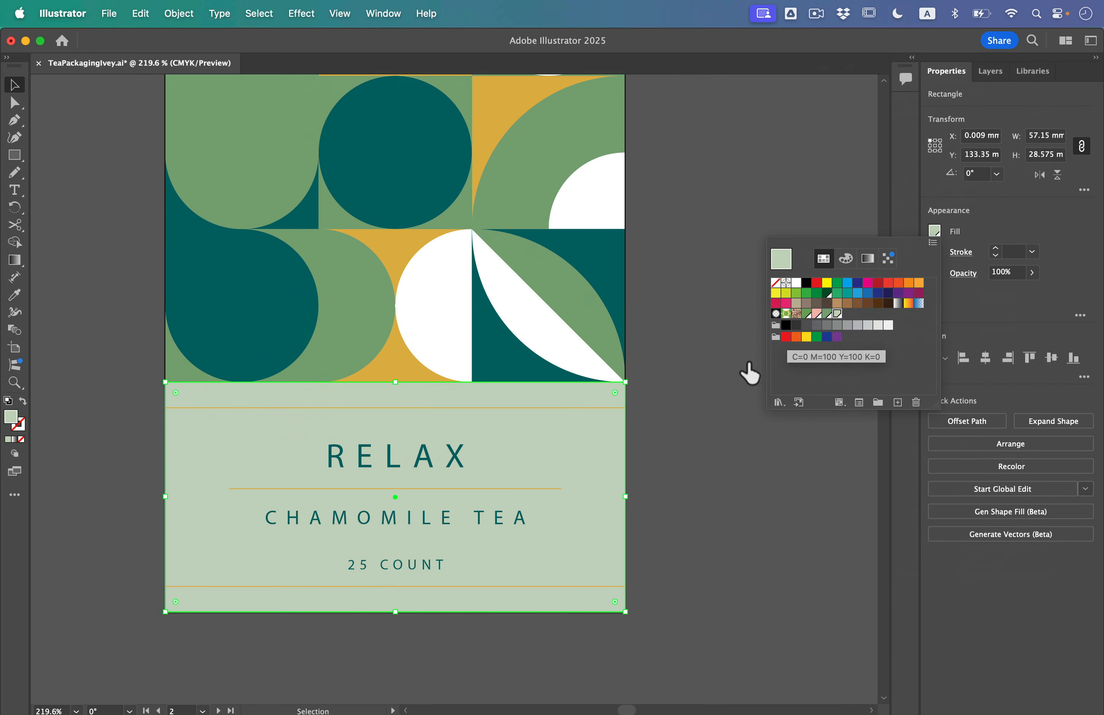
pyautogui.click(413, 525)
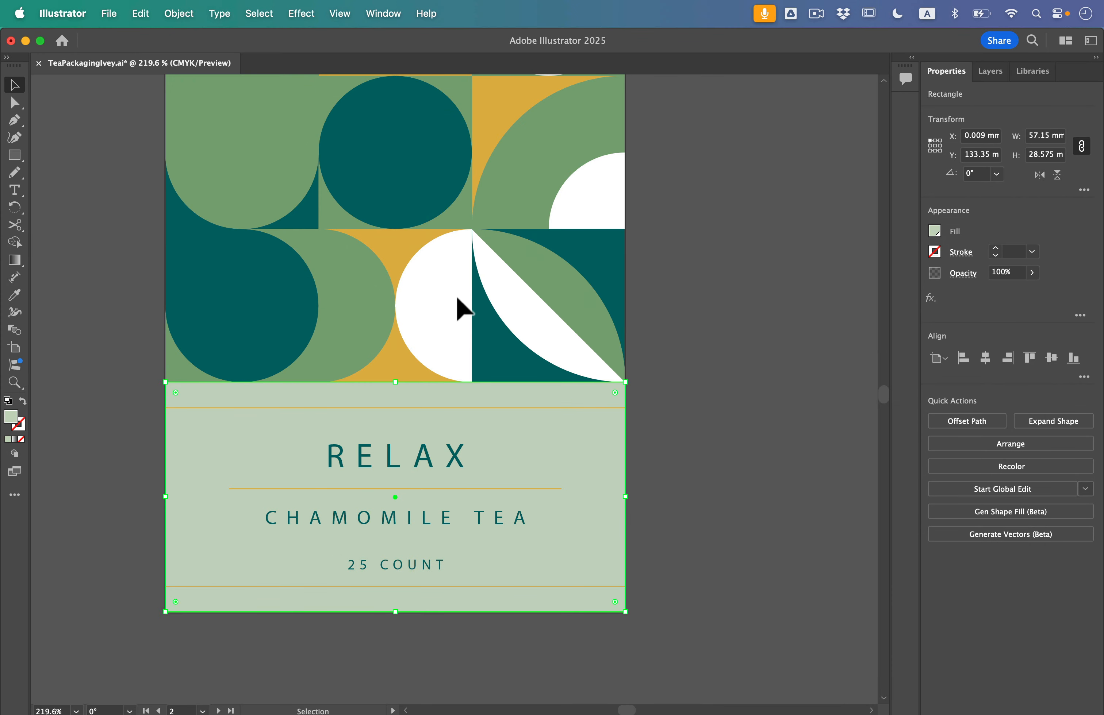
# Copy the bottom rectangle's pale green tint onto the light gray shape behind the Tea Time logo with the Eyedropper
pyautogui.scroll(-5, 457, 297)
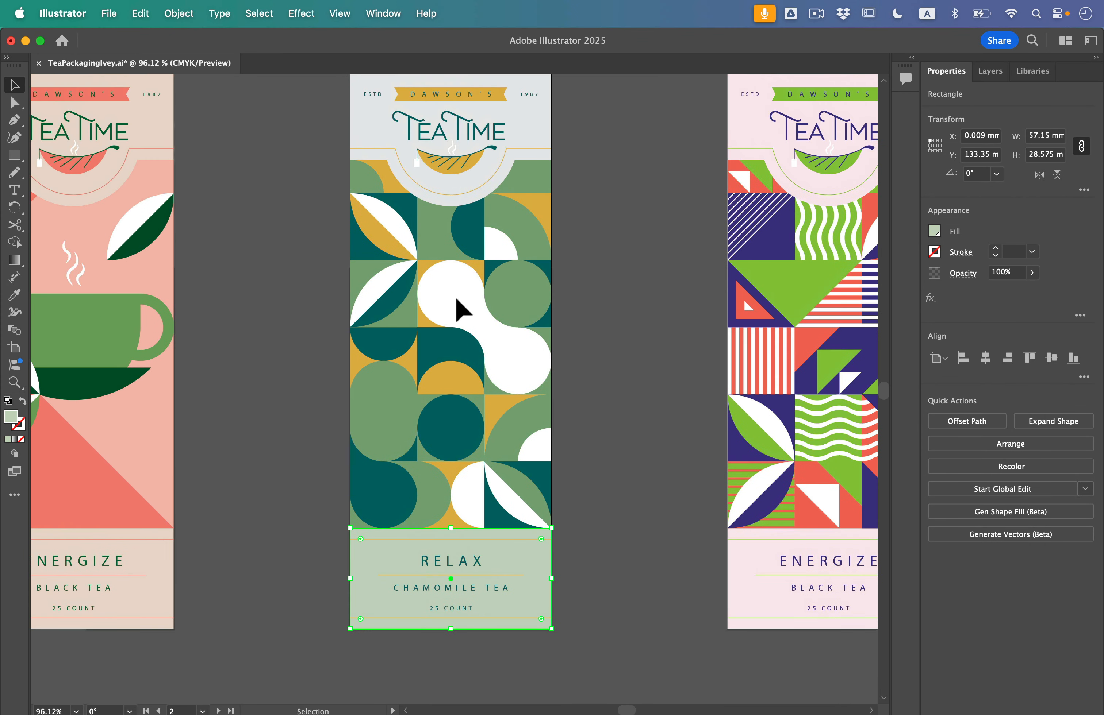
pyautogui.scroll(2, 457, 300)
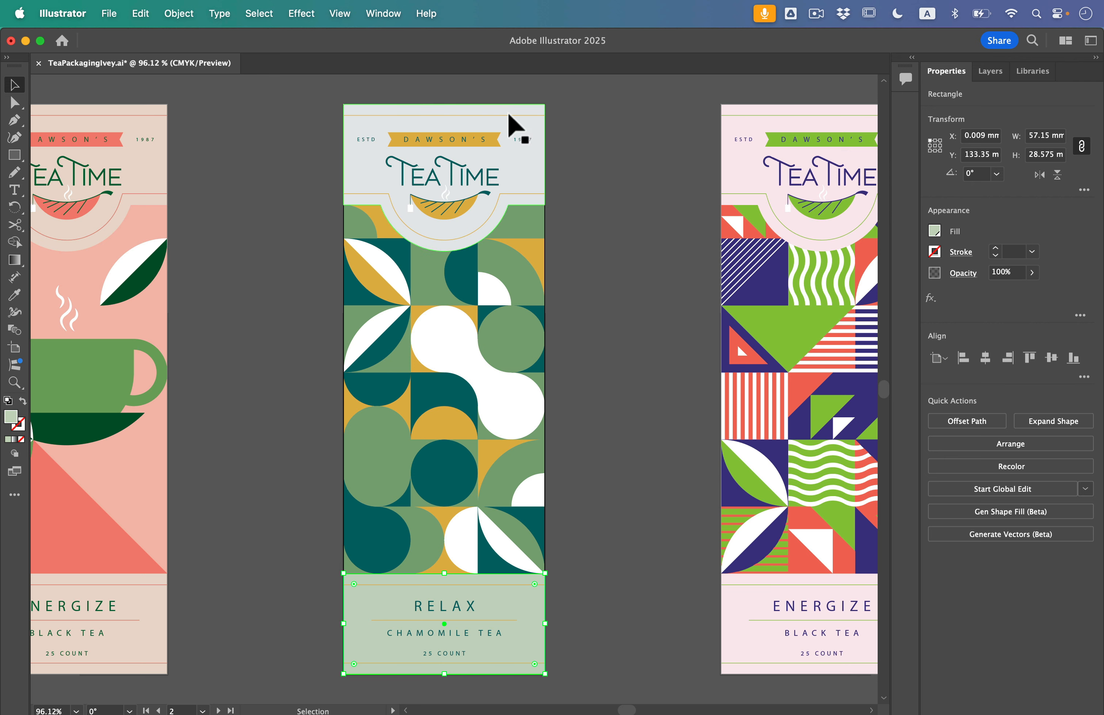
pyautogui.click(539, 179)
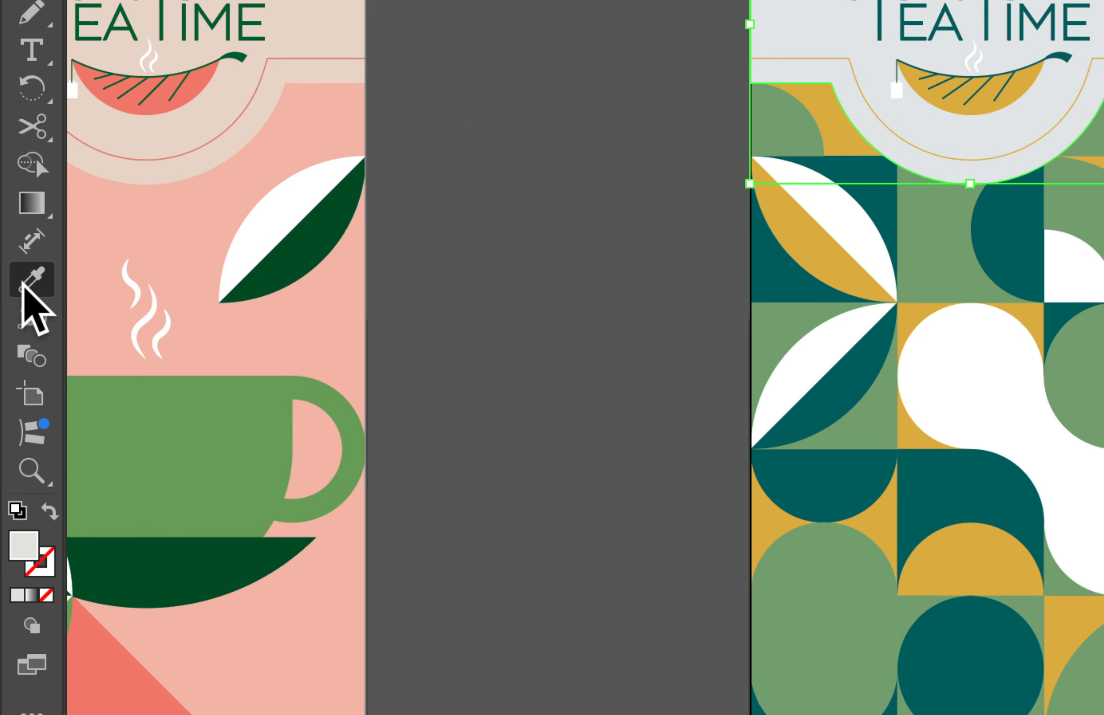
pyautogui.click(23, 284)
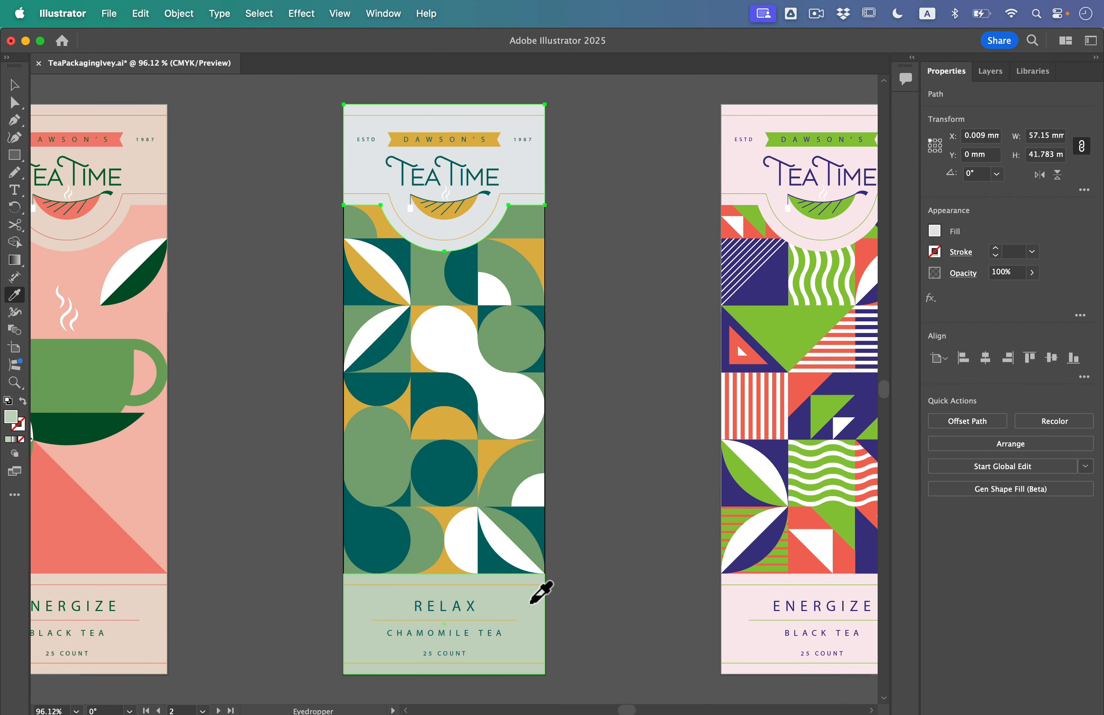
pyautogui.click(531, 603)
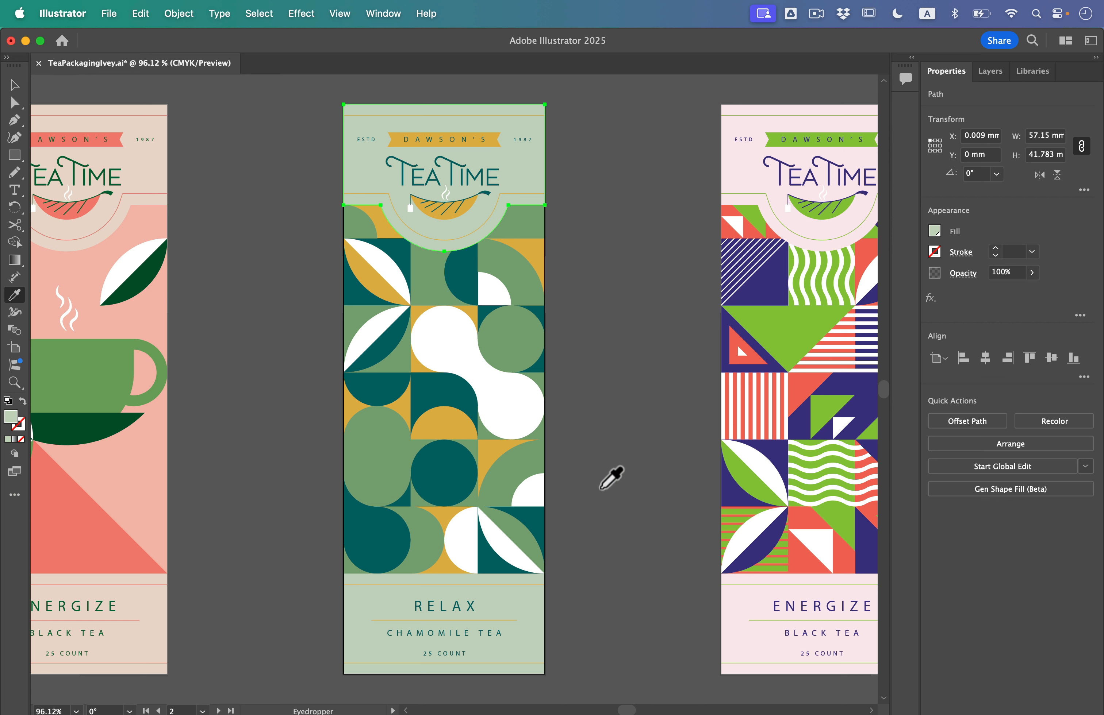
# Clear the selection, return to the Selection tool and go to artboard 3
pyautogui.press('super+shift+a')
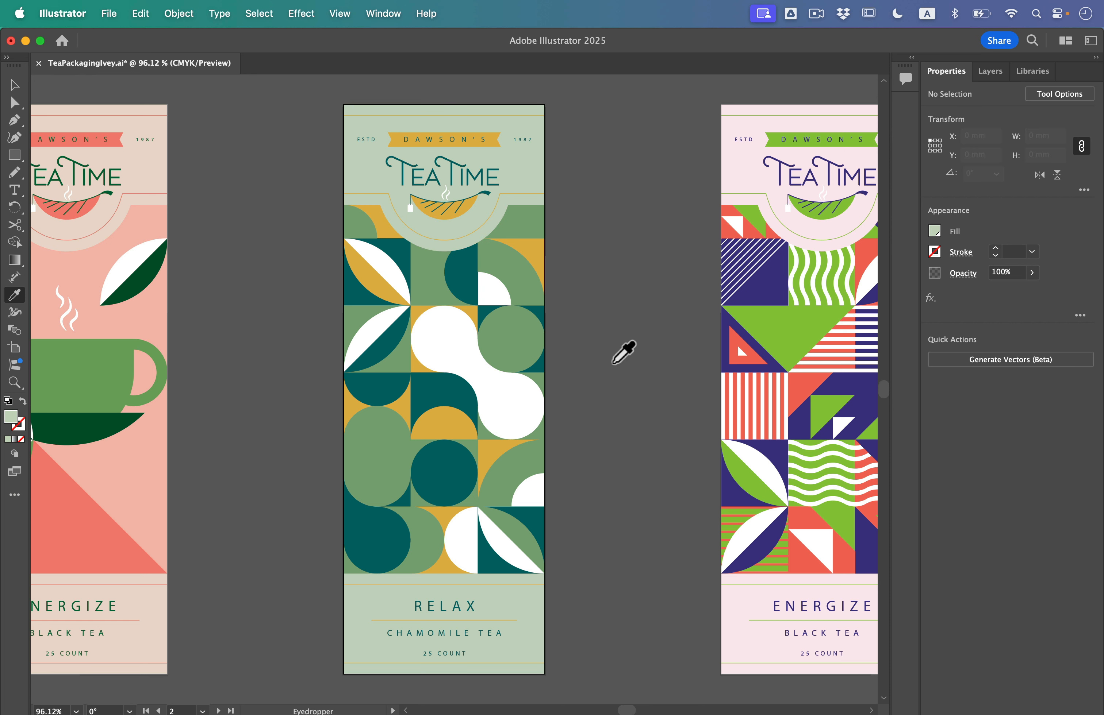
pyautogui.click(15, 89)
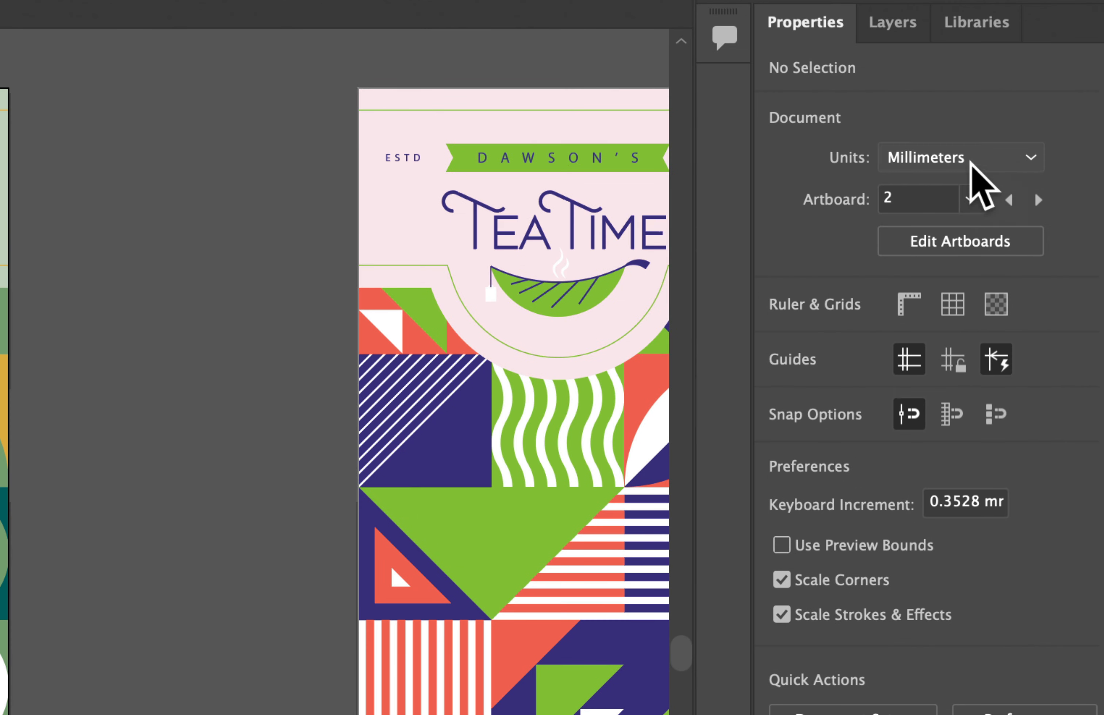
pyautogui.click(1029, 160)
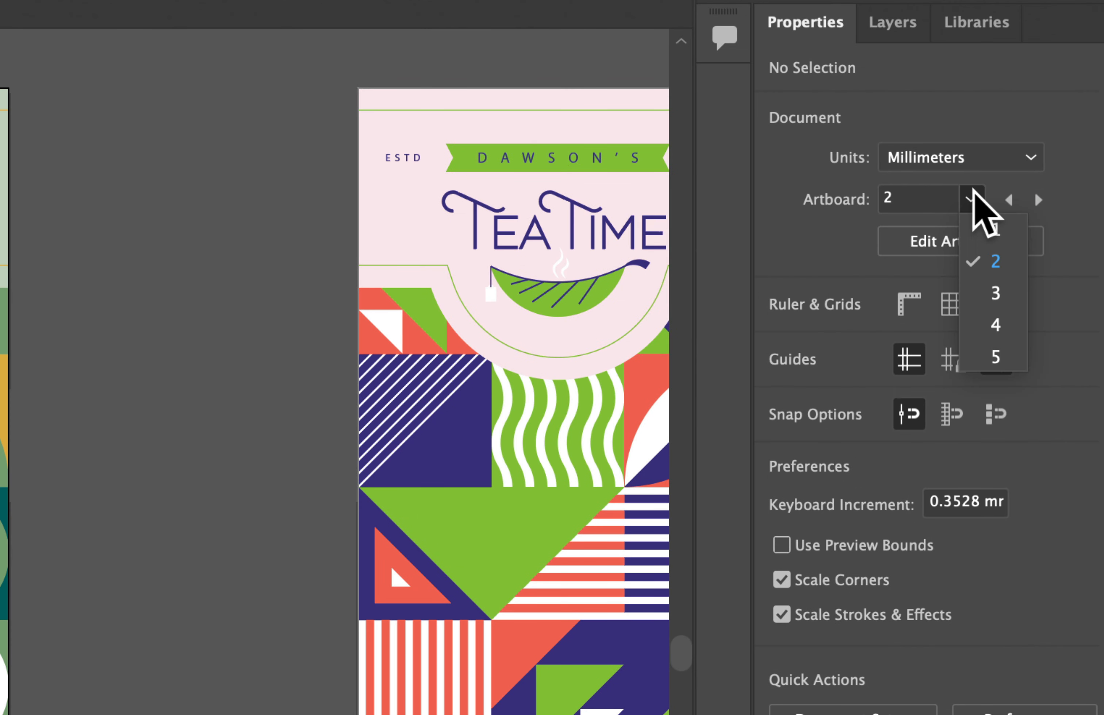
pyautogui.click(993, 292)
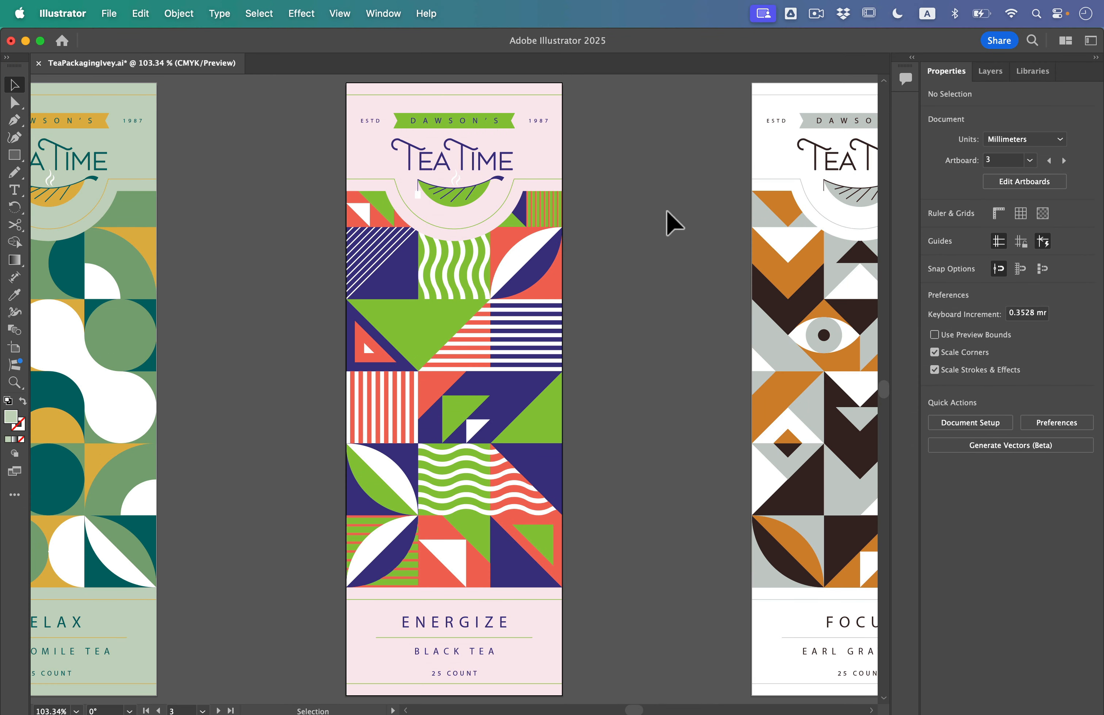
# Select the pink background group on artboard 3, open the Color Guide, place it beside the artwork and enlarge it
pyautogui.click(553, 161)
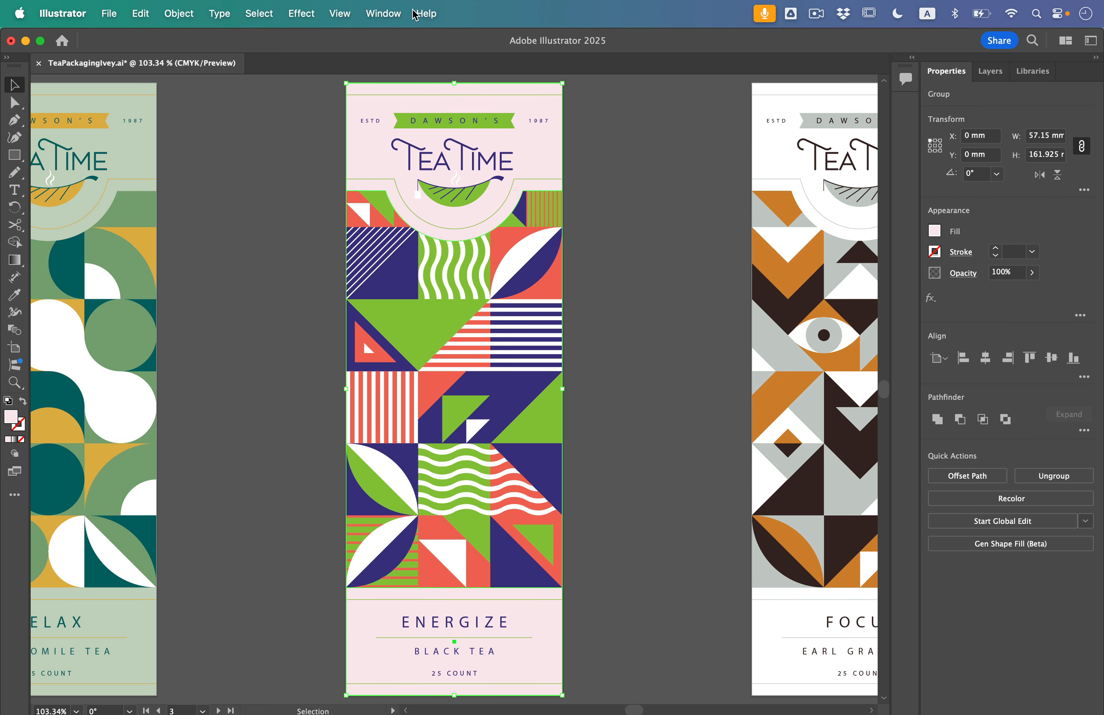
pyautogui.click(397, 10)
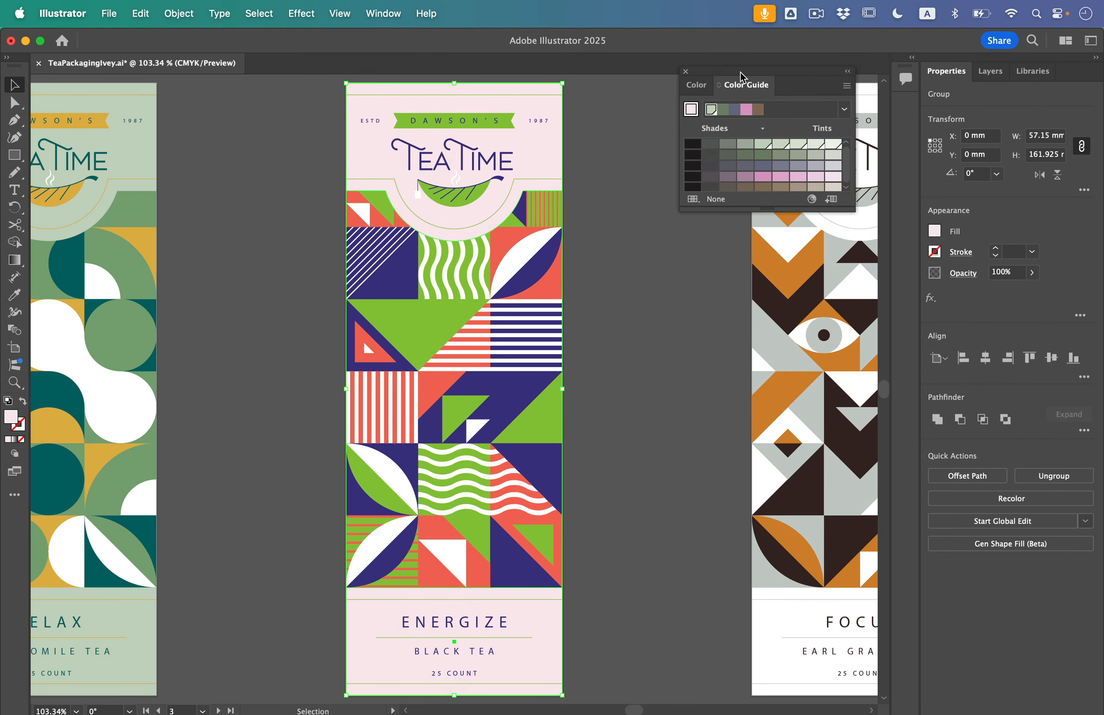
pyautogui.moveTo(743, 75); pyautogui.dragTo(689, 169)
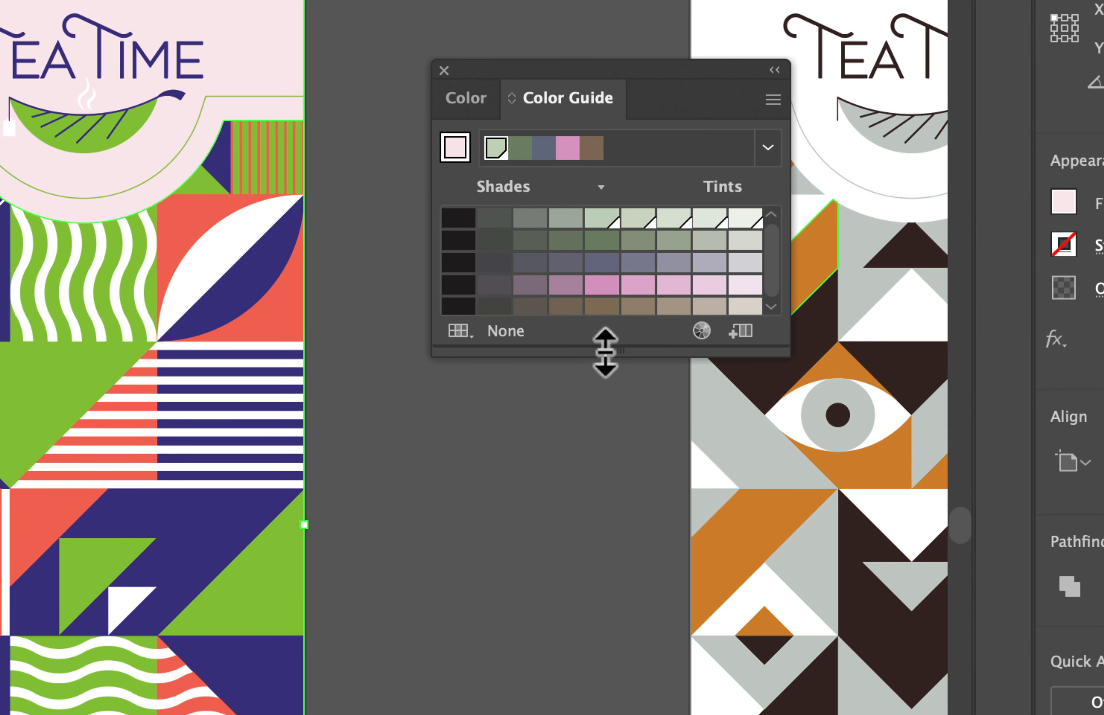
pyautogui.moveTo(710, 305); pyautogui.dragTo(710, 320)
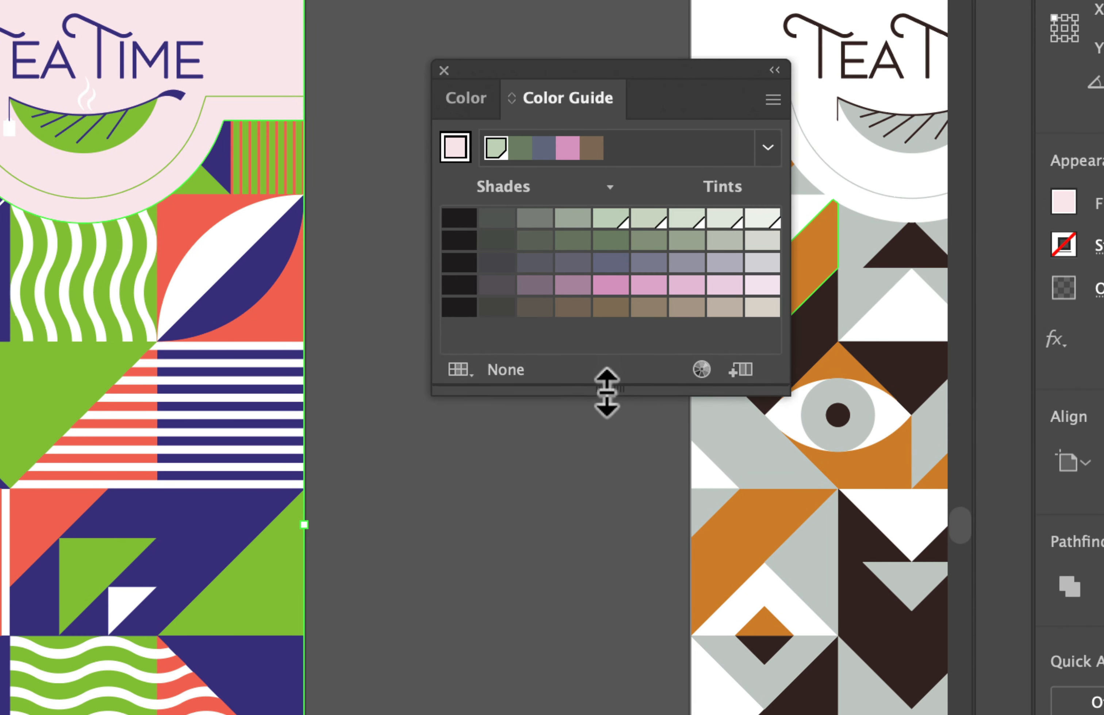
pyautogui.moveTo(606, 388); pyautogui.dragTo(613, 450)
pyautogui.moveTo(554, 211); pyautogui.dragTo(263, 40)
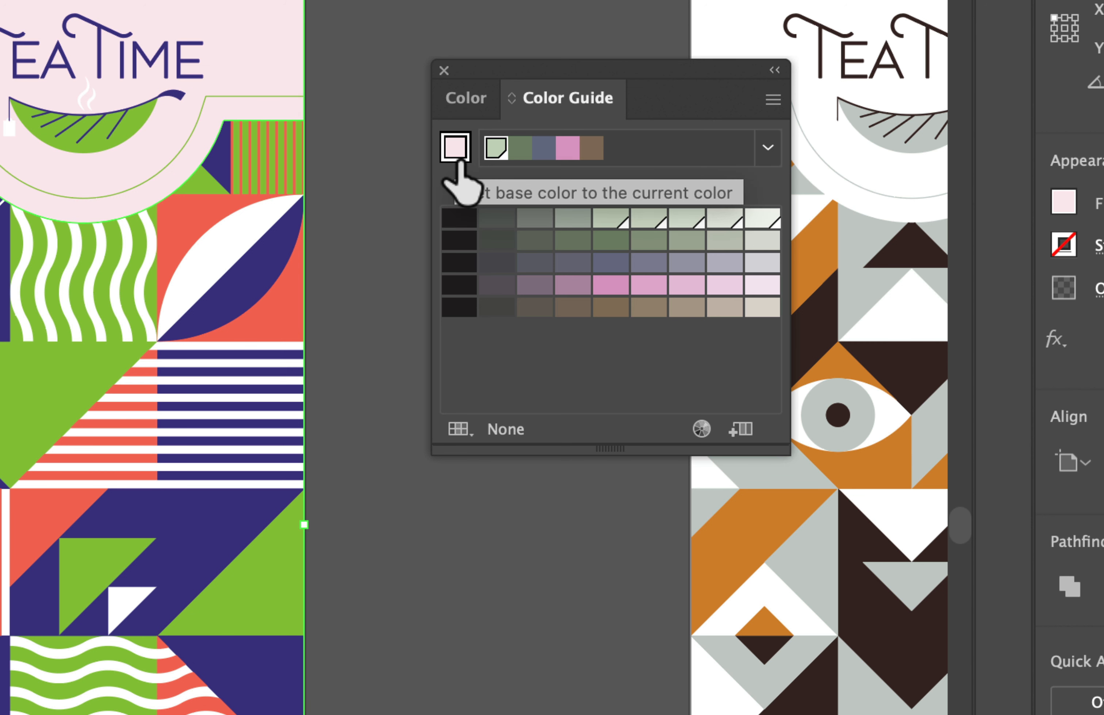
# Set the Color Guide's harmony rule to Right Complement
pyautogui.click(769, 147)
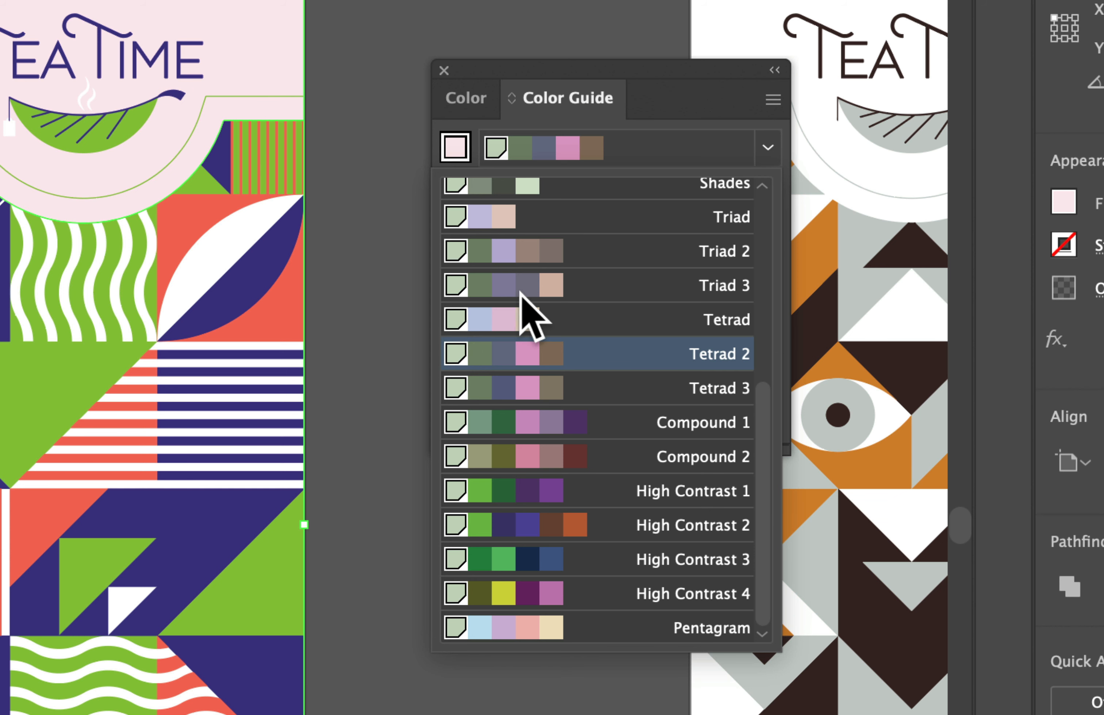
pyautogui.scroll(5, 578, 390)
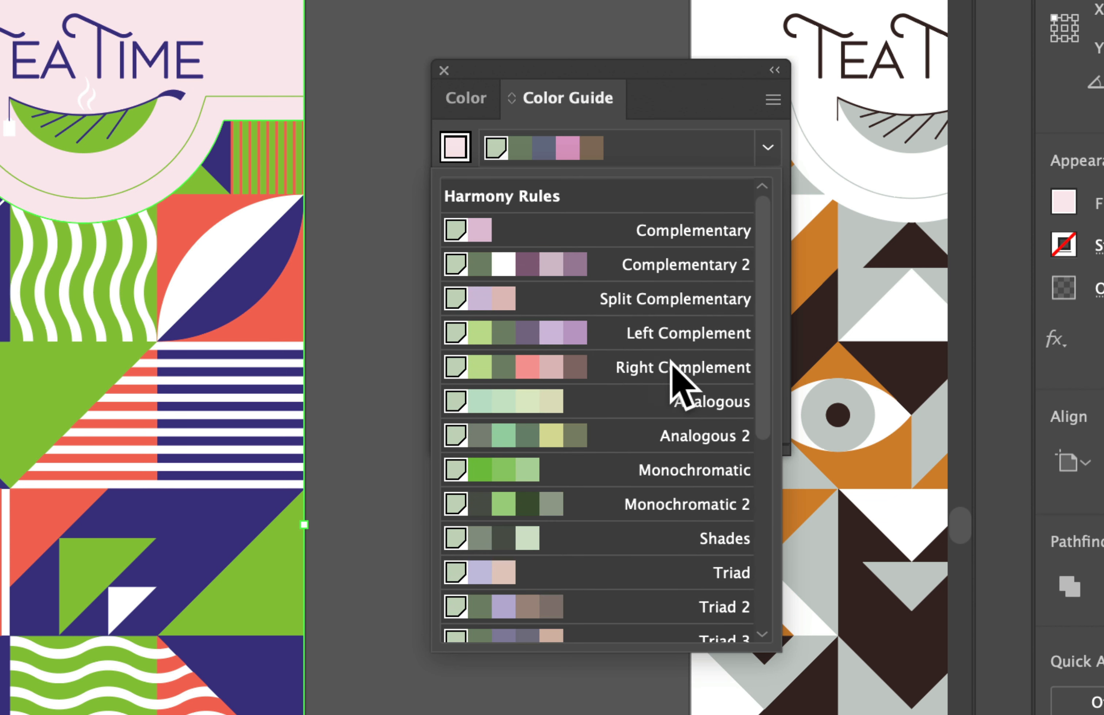
pyautogui.click(564, 367)
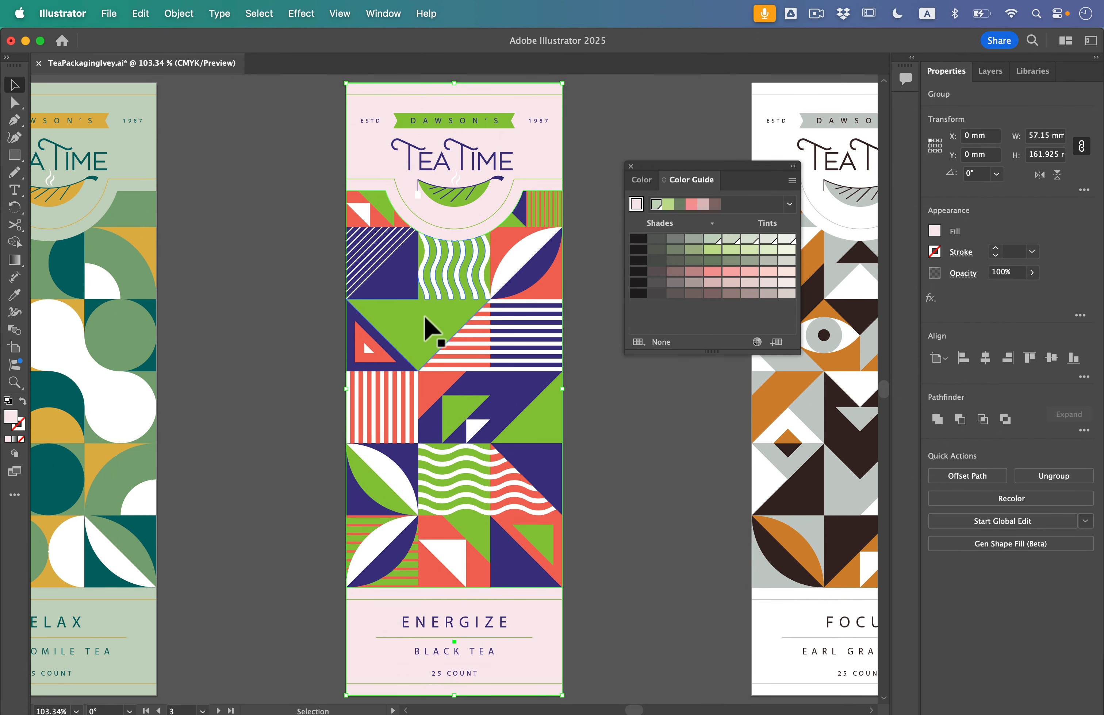
# Select all objects sharing the bright green fill color on artboard 3 and fill them with the salmon-pink tint from the Color Guide
pyautogui.click(417, 325)
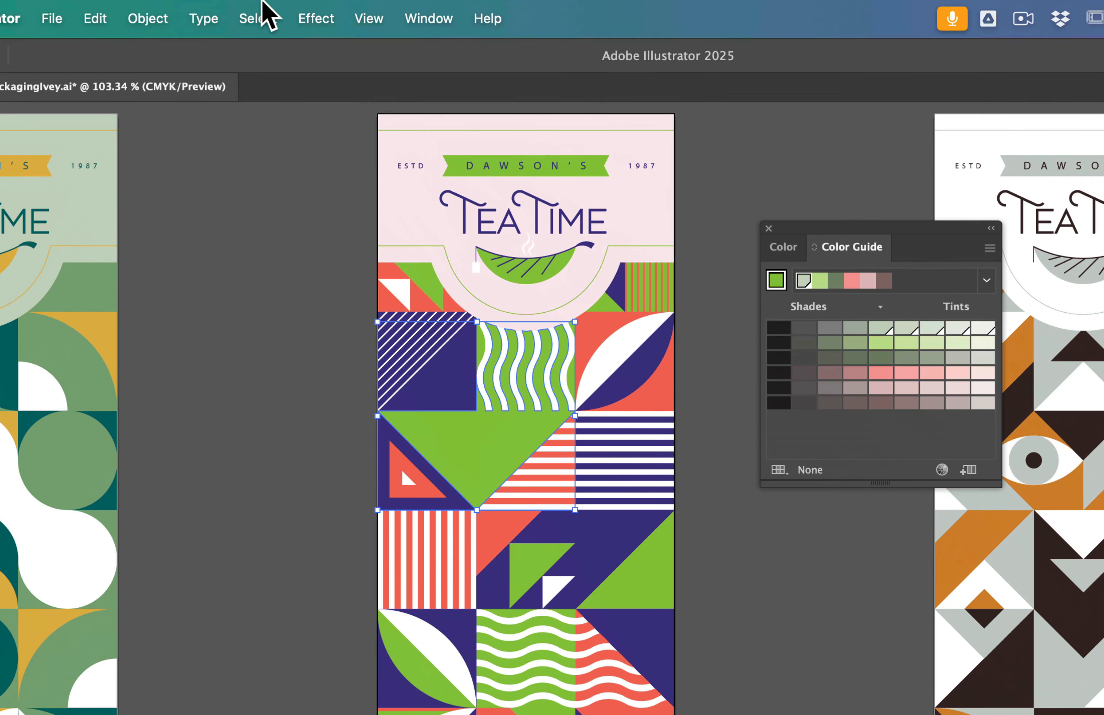
pyautogui.click(264, 6)
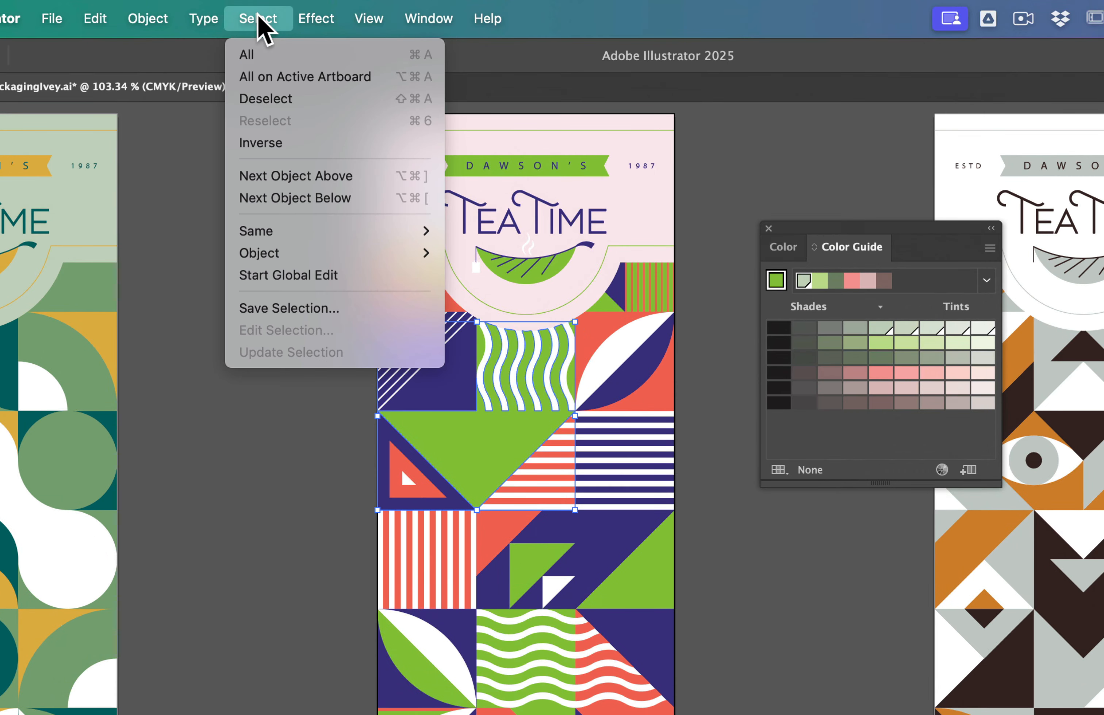
pyautogui.moveTo(260, 235)
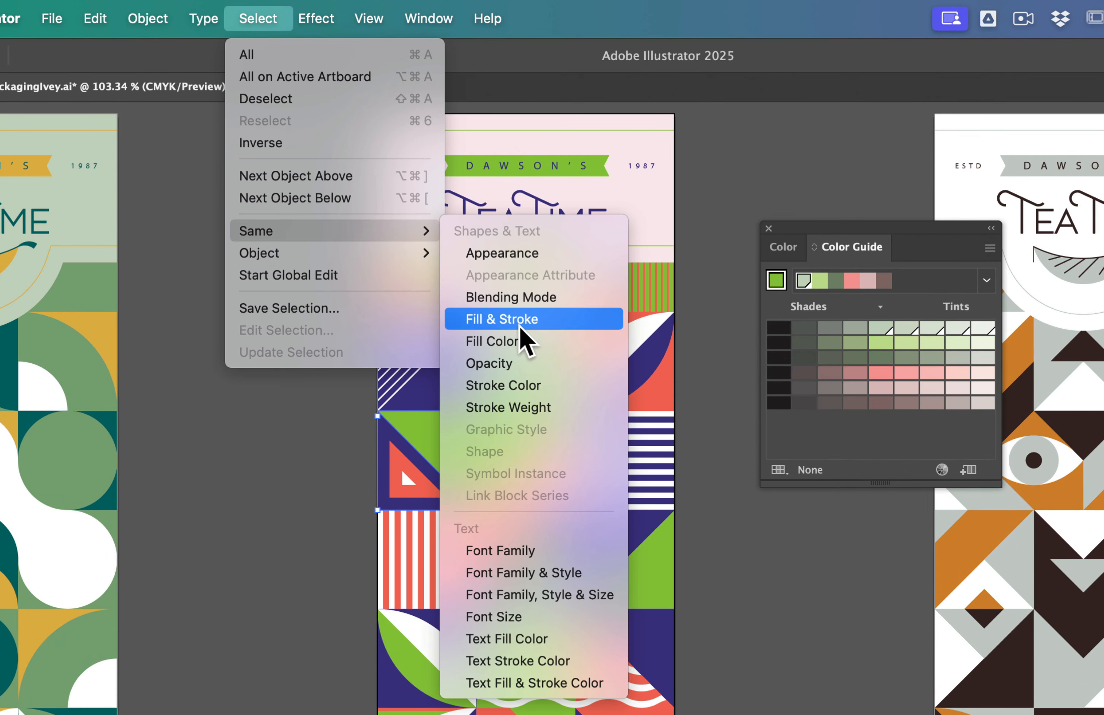
pyautogui.click(512, 339)
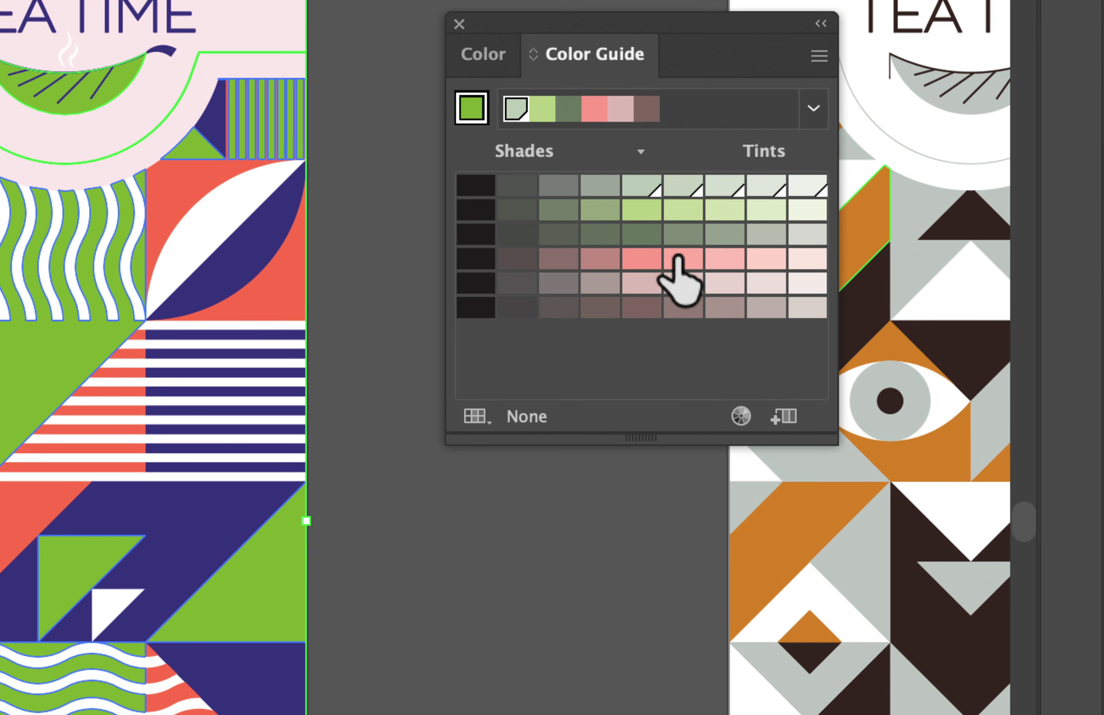
pyautogui.click(682, 260)
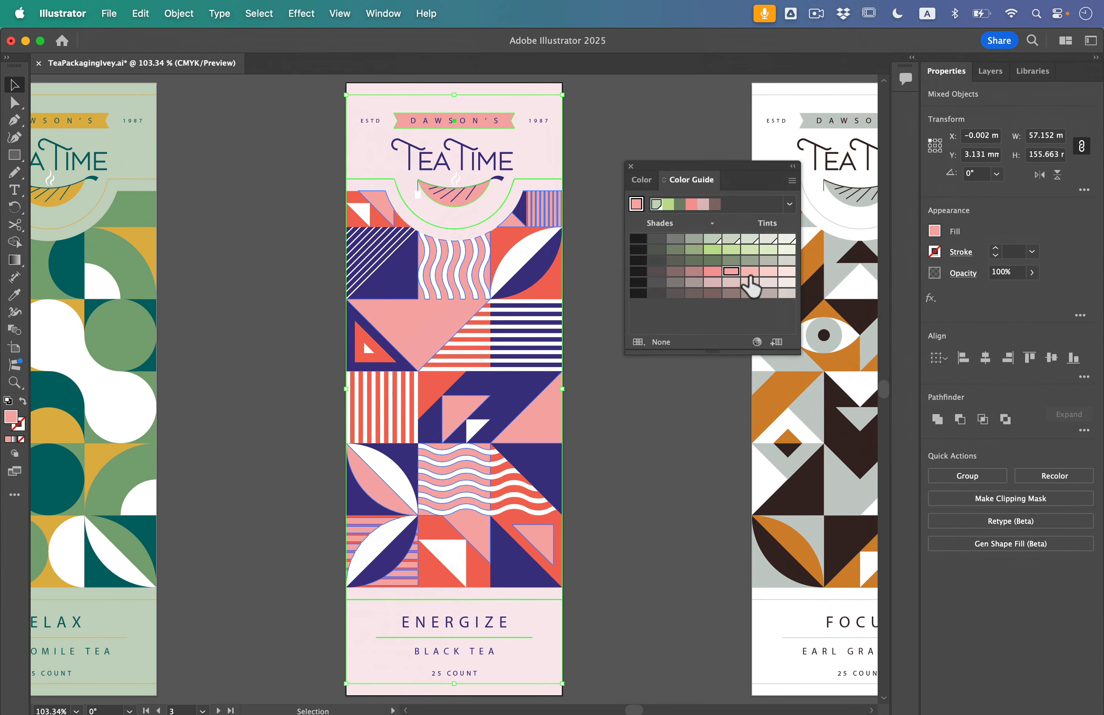
# Try lighter pink, brown and dark green Color Guide variations on the selected shapes, and return to the salmon-pink tint
pyautogui.click(768, 272)
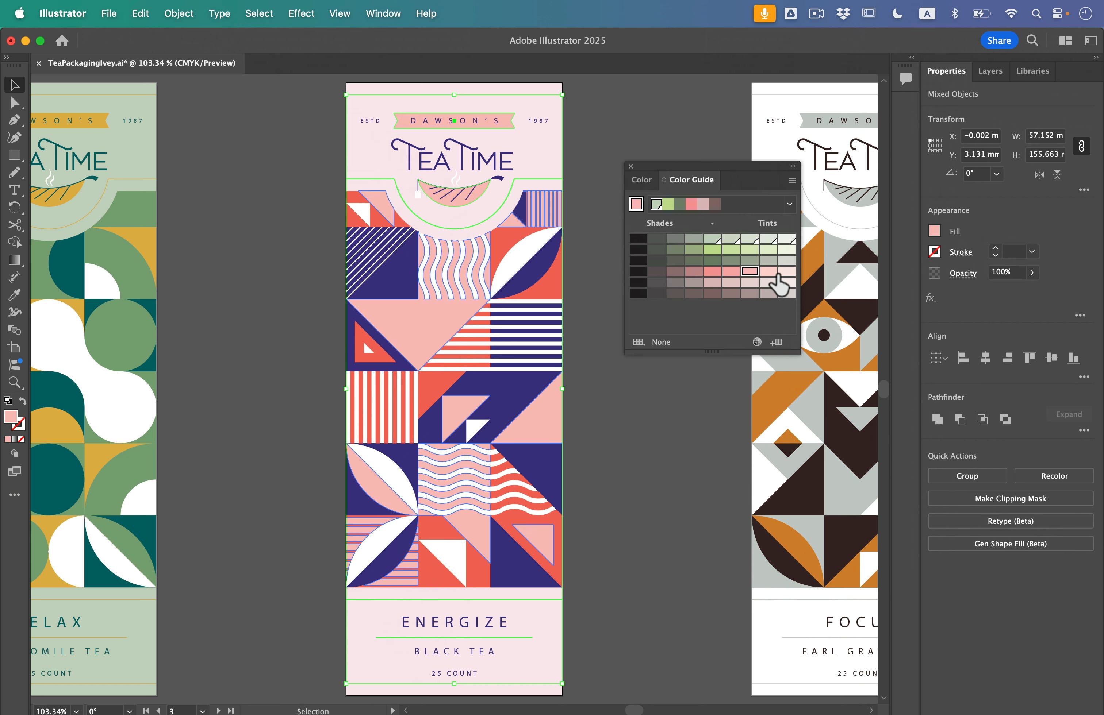
pyautogui.click(787, 271)
pyautogui.click(733, 293)
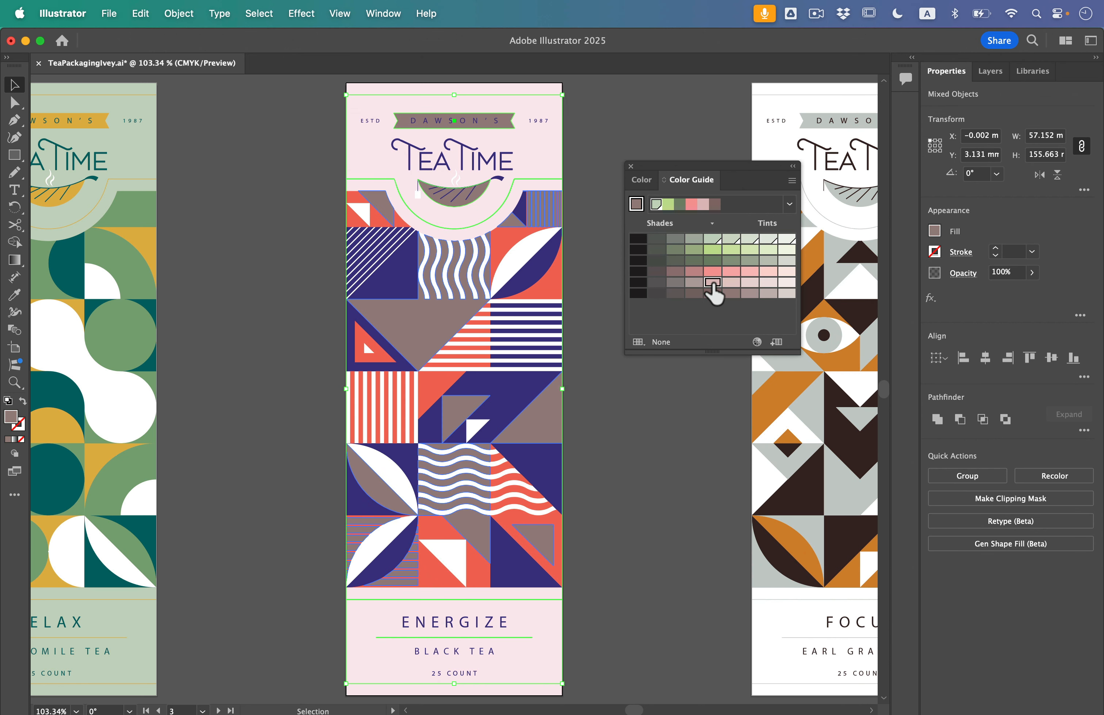
pyautogui.click(714, 283)
pyautogui.click(716, 261)
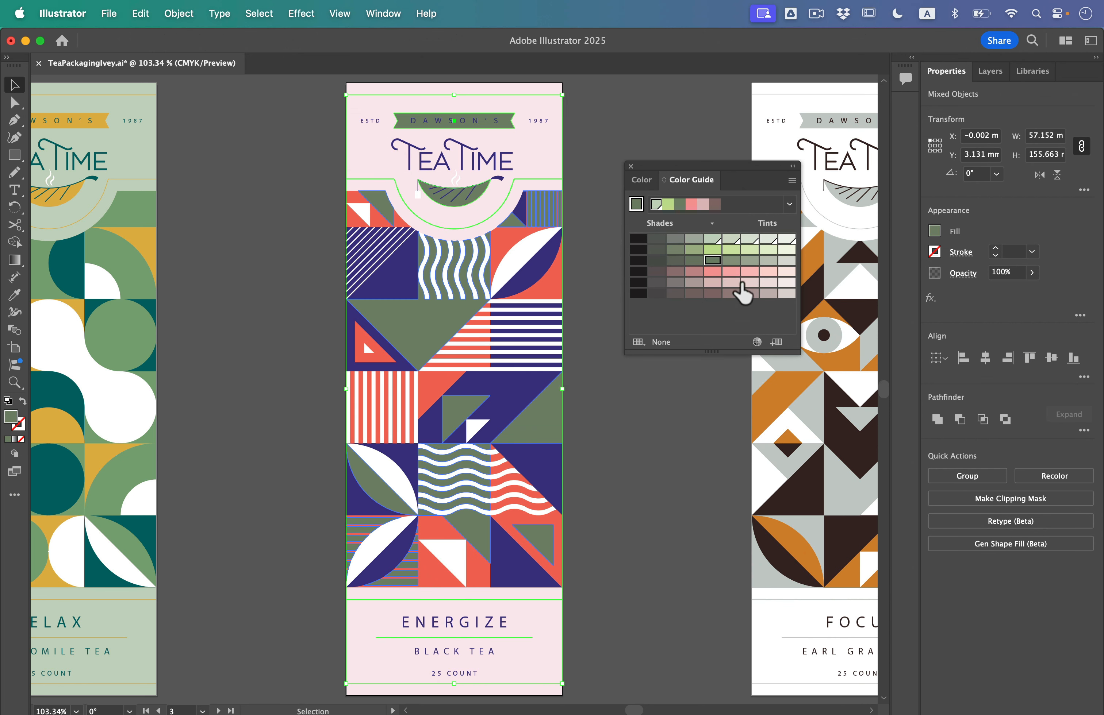
pyautogui.click(732, 273)
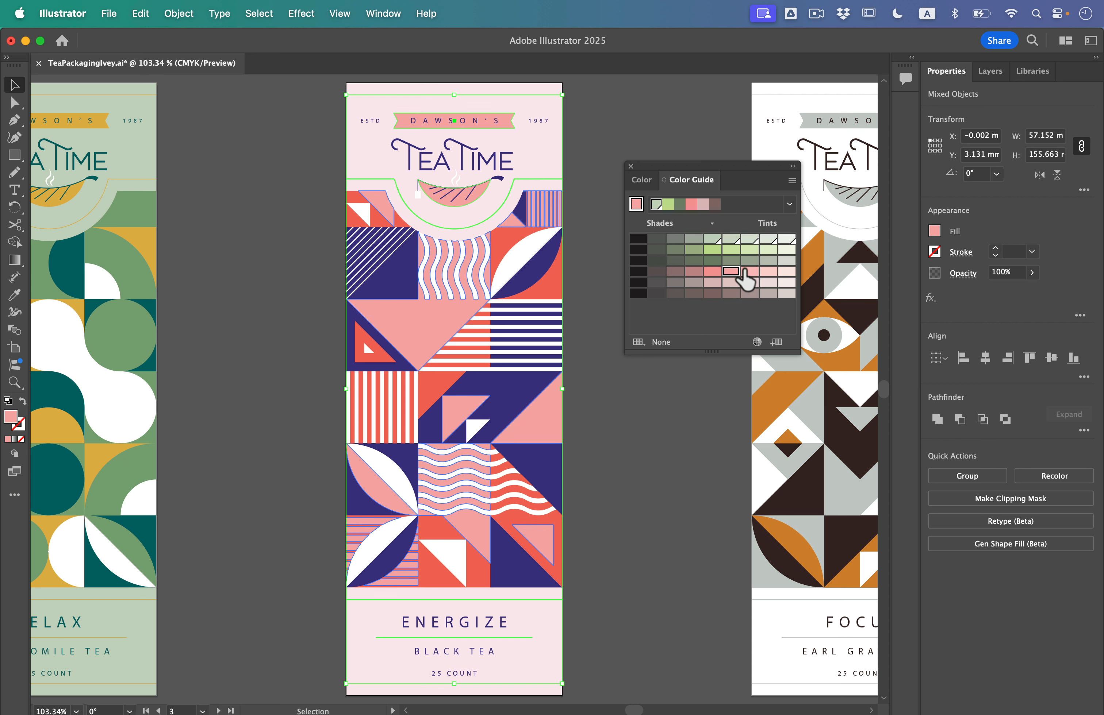
# Deselect the recolored artwork and go to artboard 4
pyautogui.click(717, 385)
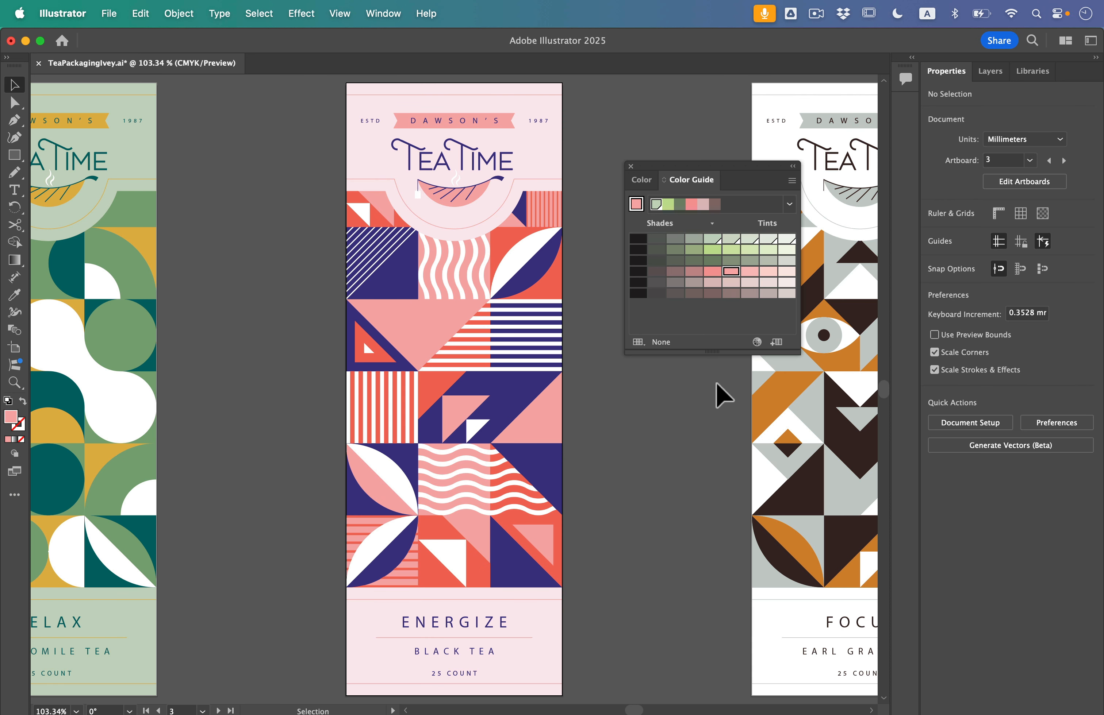
pyautogui.click(1031, 161)
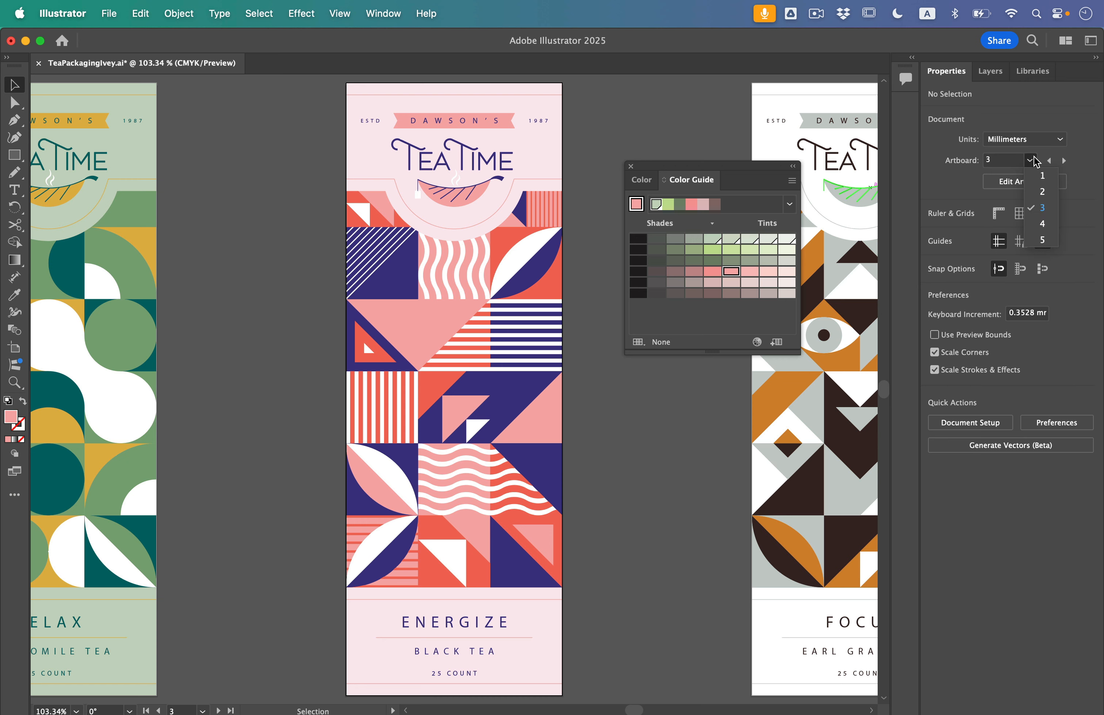
pyautogui.click(1041, 225)
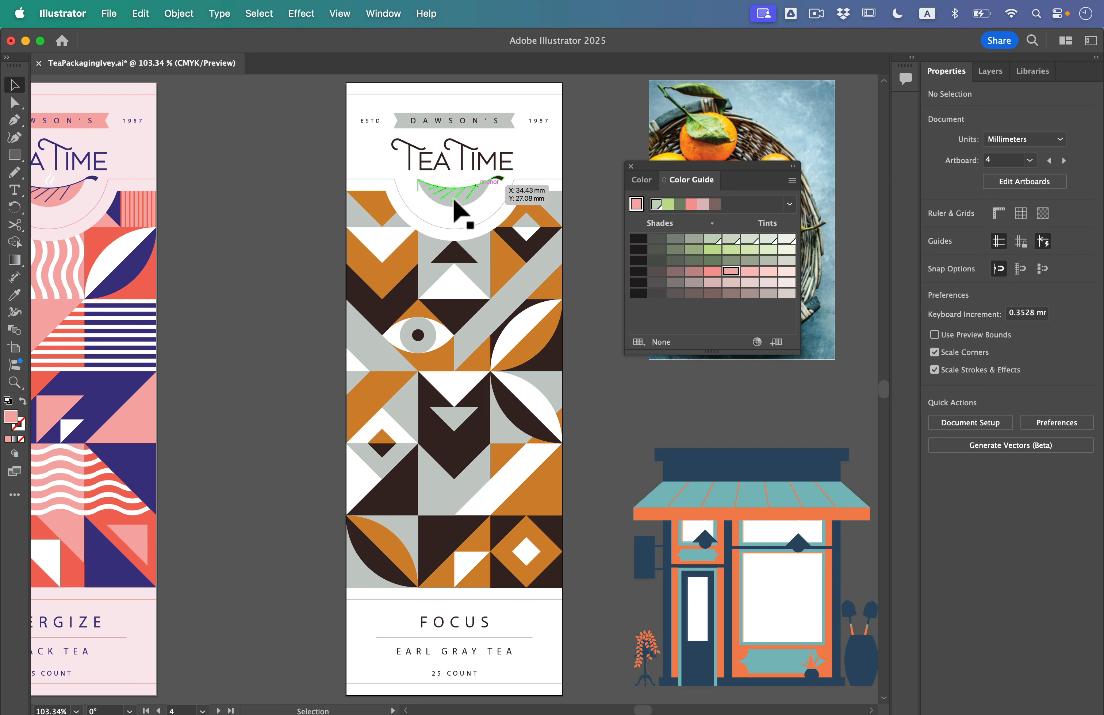
# Select everything on artboard 4, open the Recolor dialog for it, close the Color Guide and reposition the dialog
pyautogui.click(260, 3)
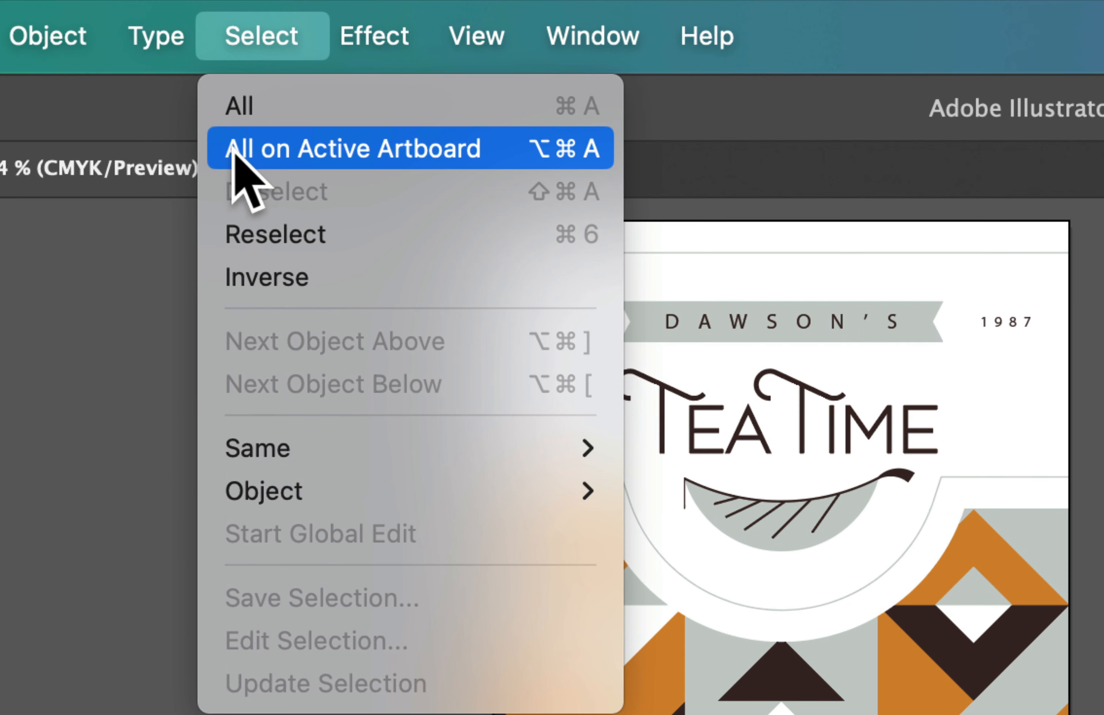
pyautogui.click(371, 153)
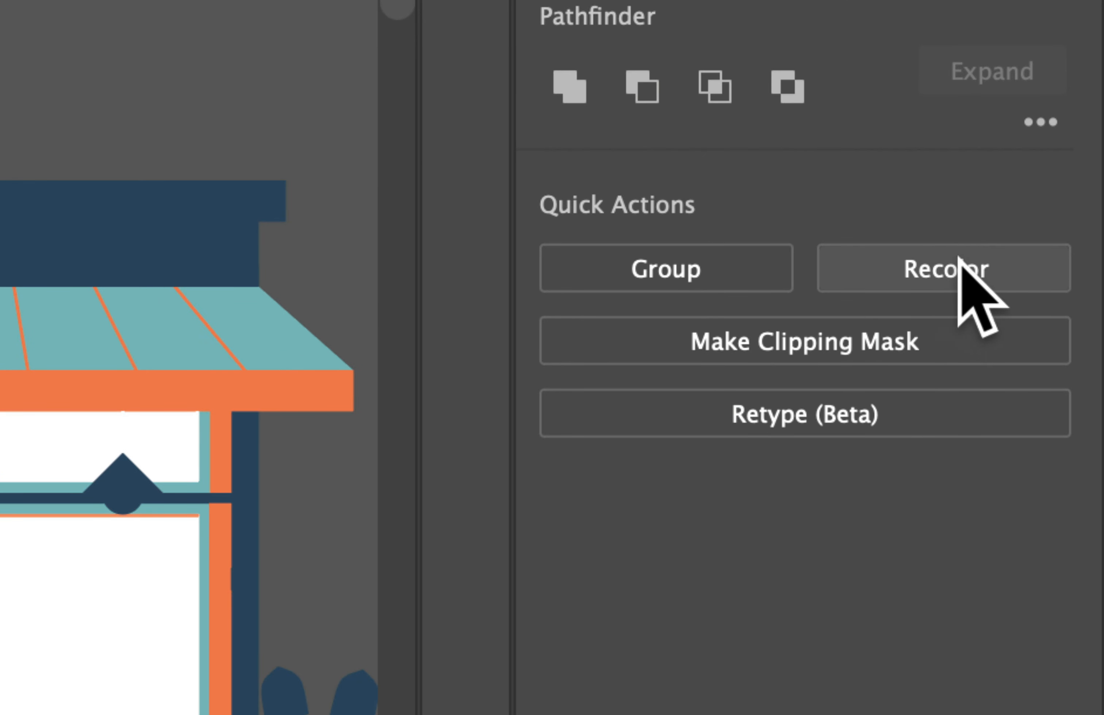
pyautogui.click(959, 260)
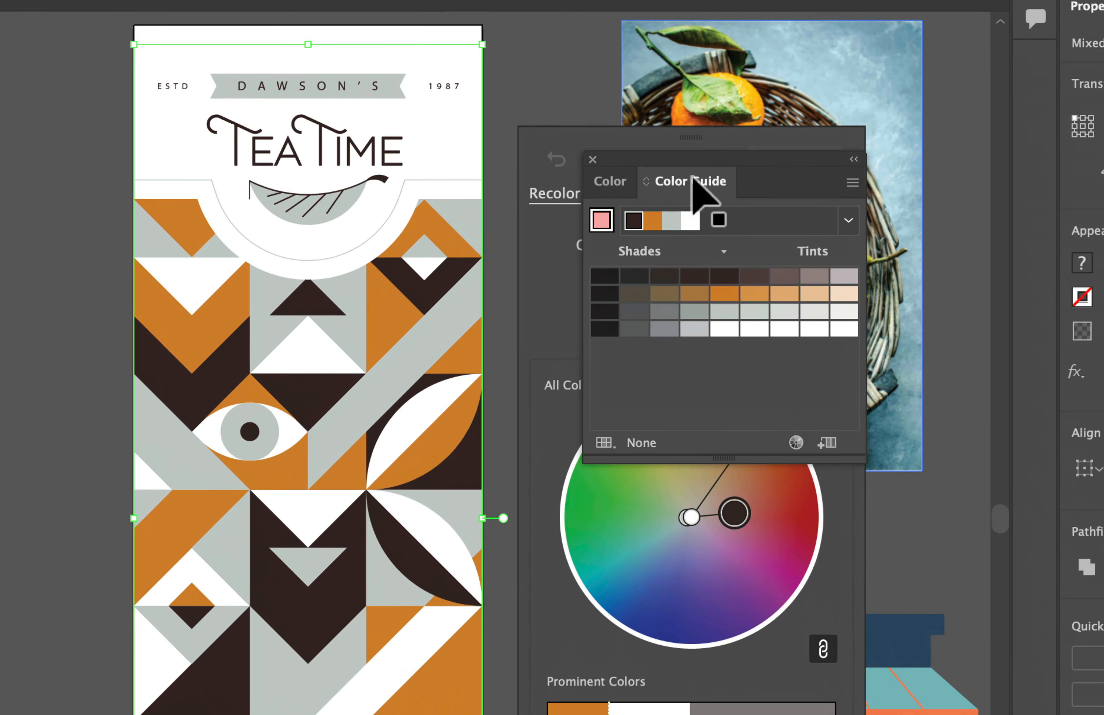
pyautogui.click(591, 160)
pyautogui.moveTo(650, 151); pyautogui.dragTo(676, 56)
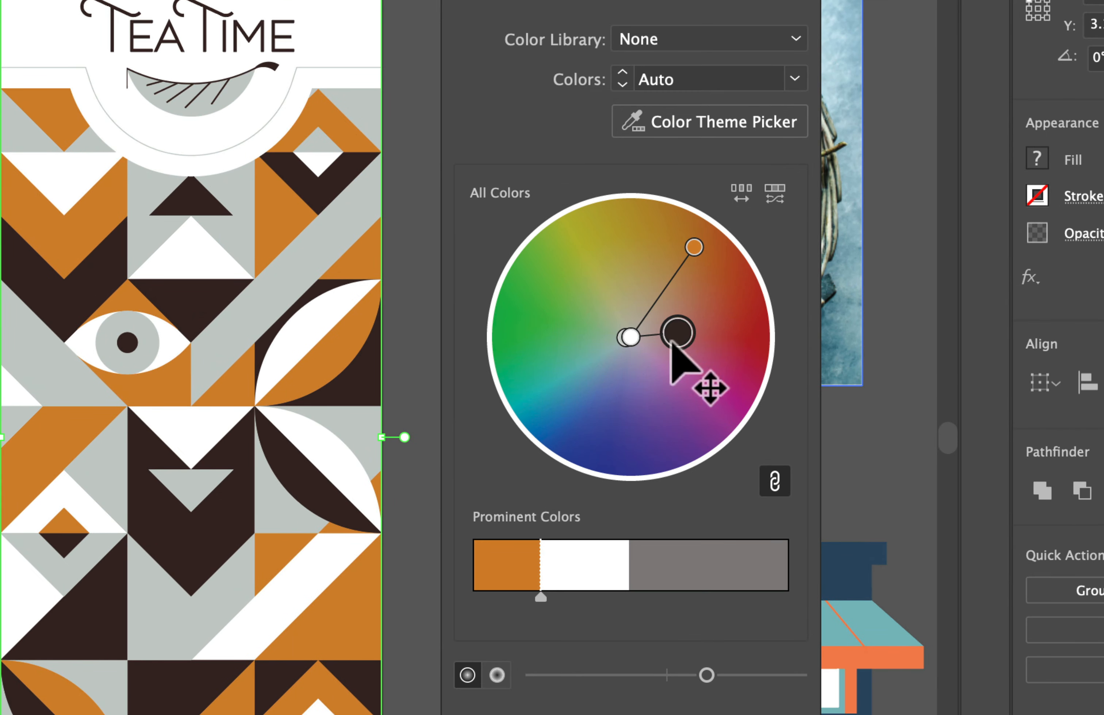
# Try rotating all linked artwork colors around the color wheel toward blue, and undo the shift
pyautogui.moveTo(673, 345); pyautogui.dragTo(562, 392)
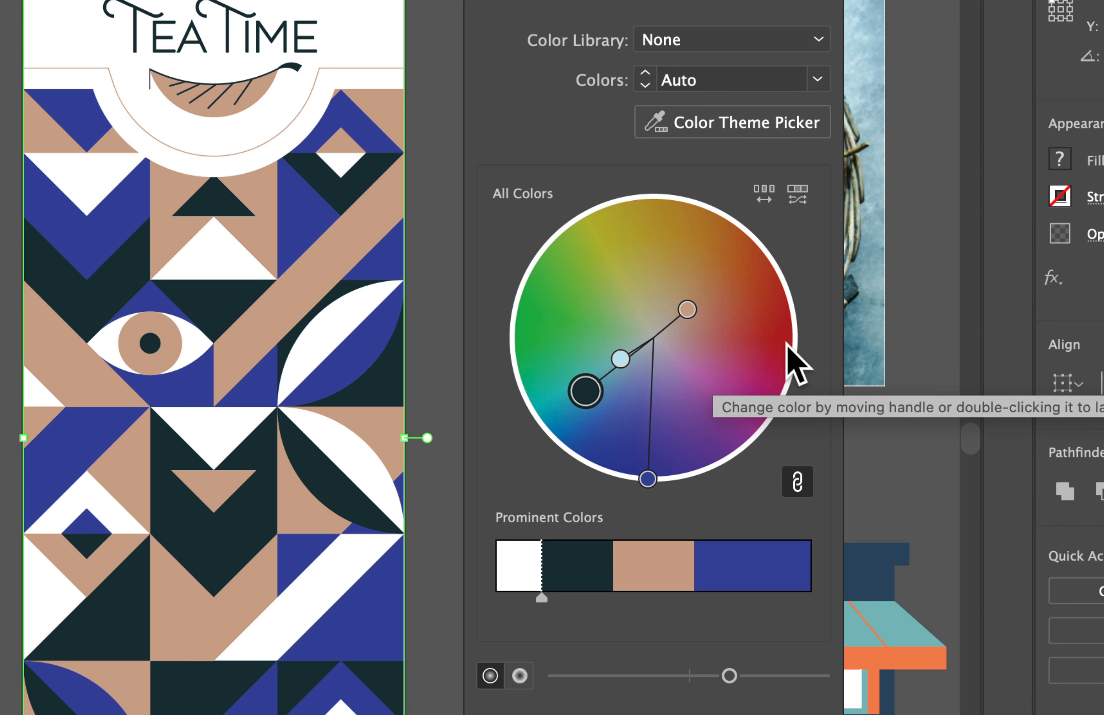
pyautogui.press('super+z')
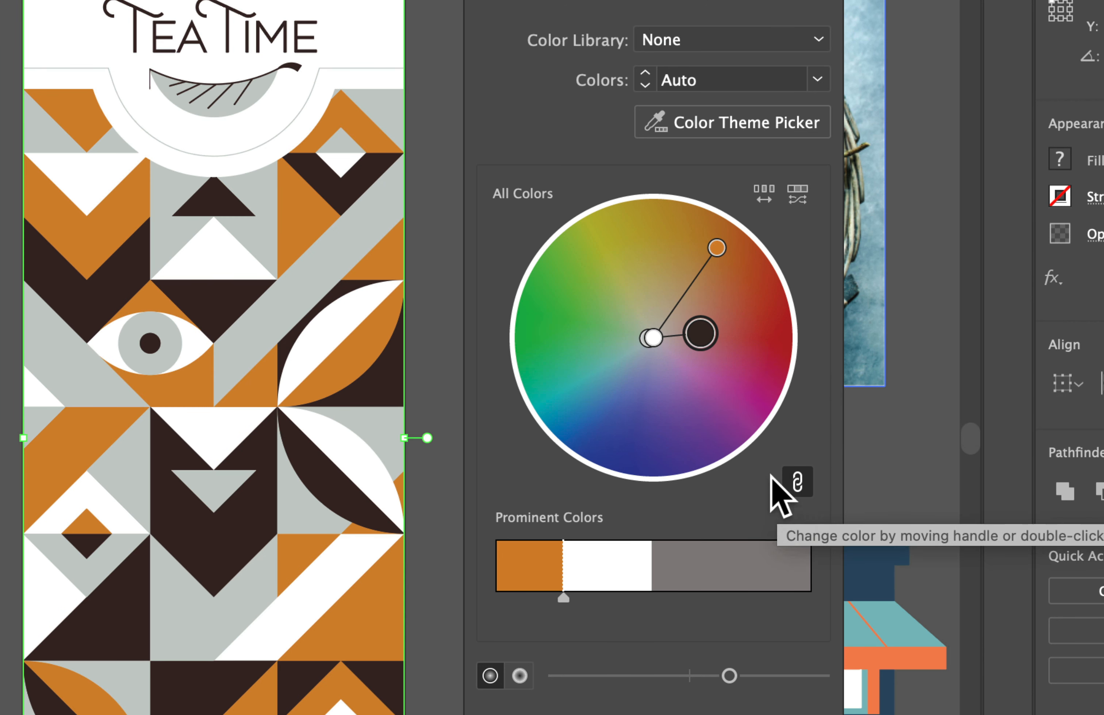
# Unlink the harmony colors, shift only the dark brown to navy, and brighten it to a vivid blue in the Color Picker
pyautogui.click(797, 484)
pyautogui.moveTo(702, 336); pyautogui.dragTo(617, 417)
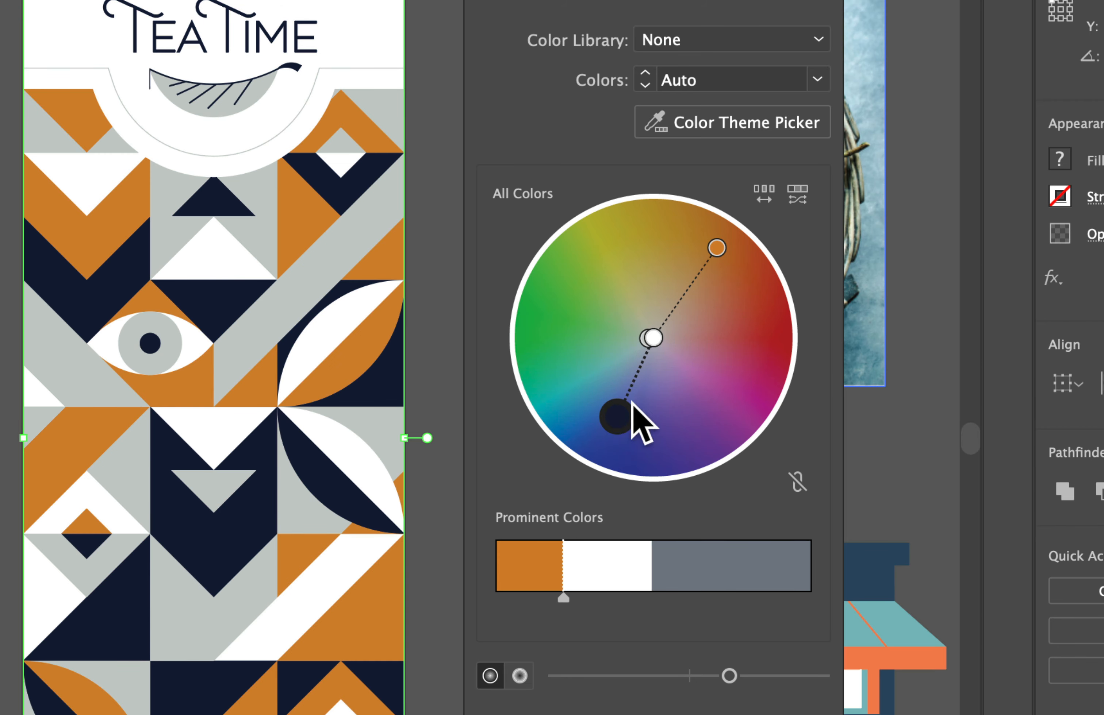
pyautogui.doubleClick(617, 417)
pyautogui.moveTo(556, 334); pyautogui.dragTo(574, 196)
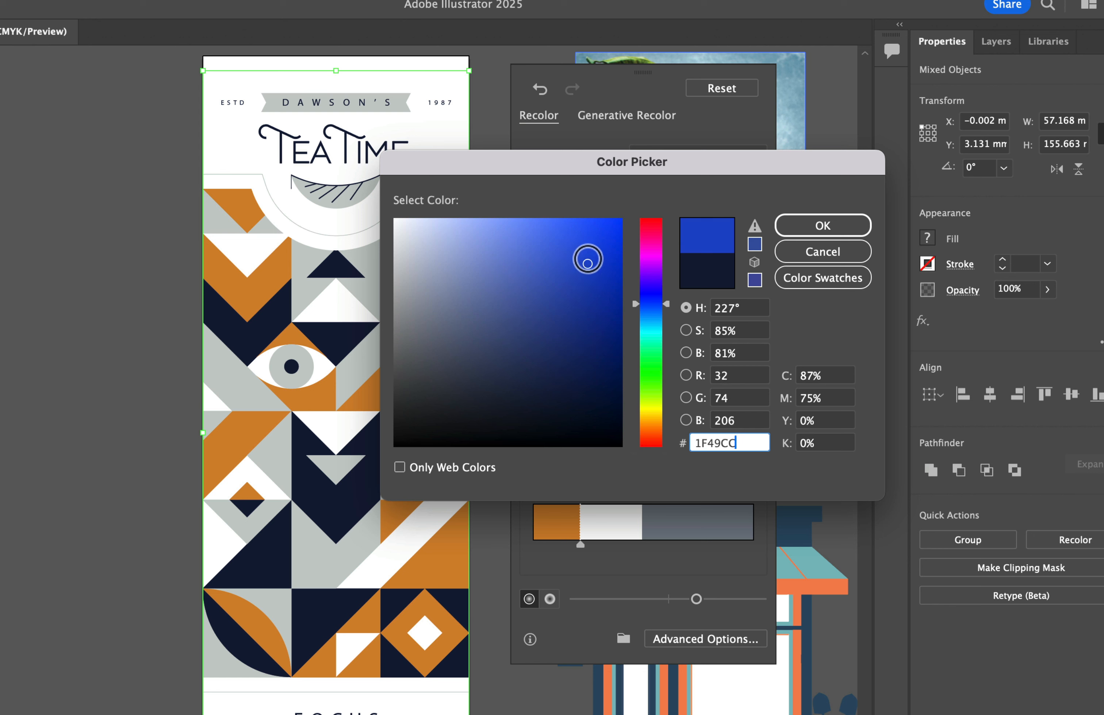
pyautogui.moveTo(587, 263); pyautogui.dragTo(586, 244)
pyautogui.click(826, 228)
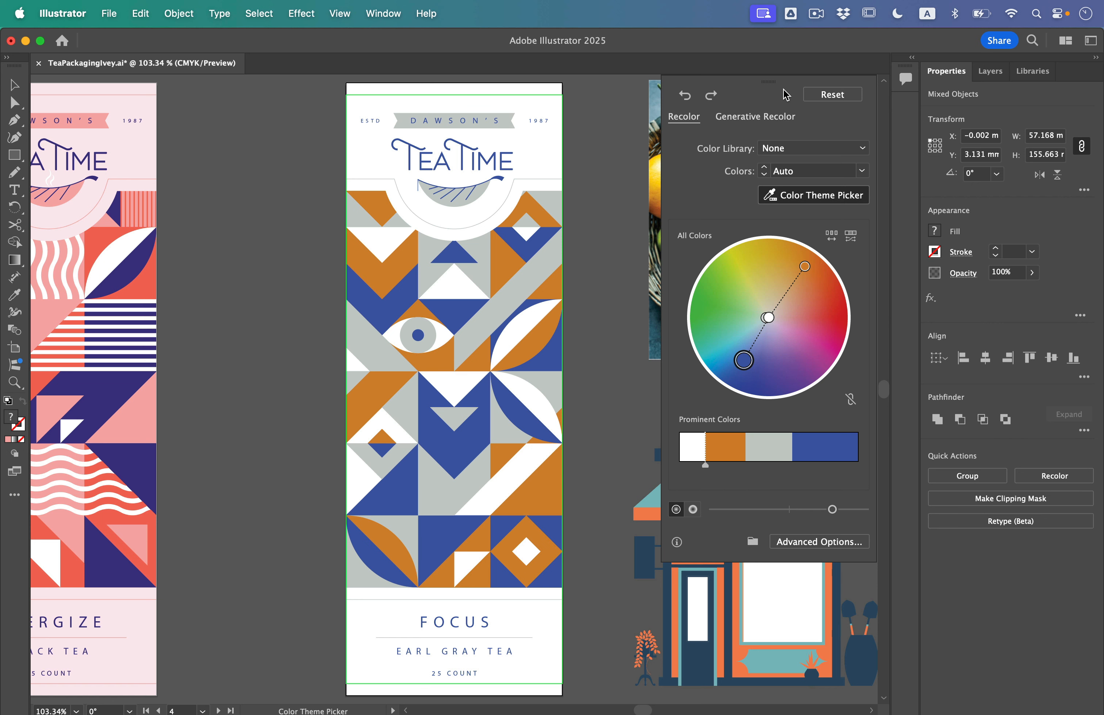
# Move the Recolor dialog clear of the reference images and pick color themes from the fruit photo, the storefront and finally just its awning
pyautogui.moveTo(782, 90); pyautogui.dragTo(223, 97)
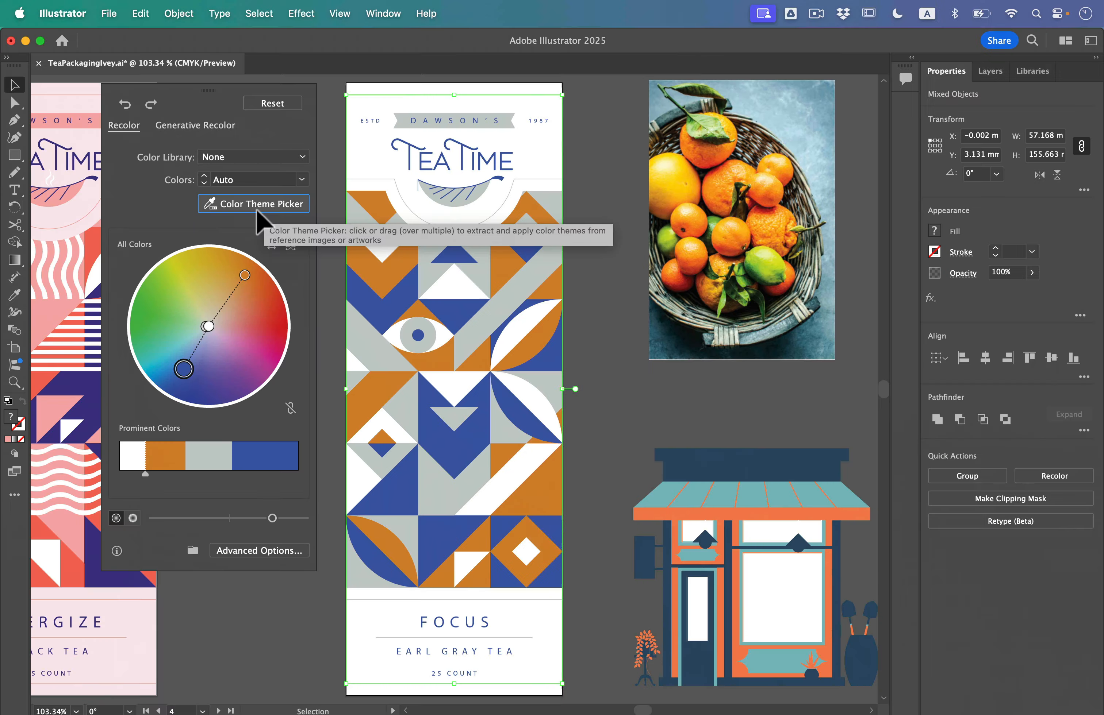
pyautogui.click(357, 229)
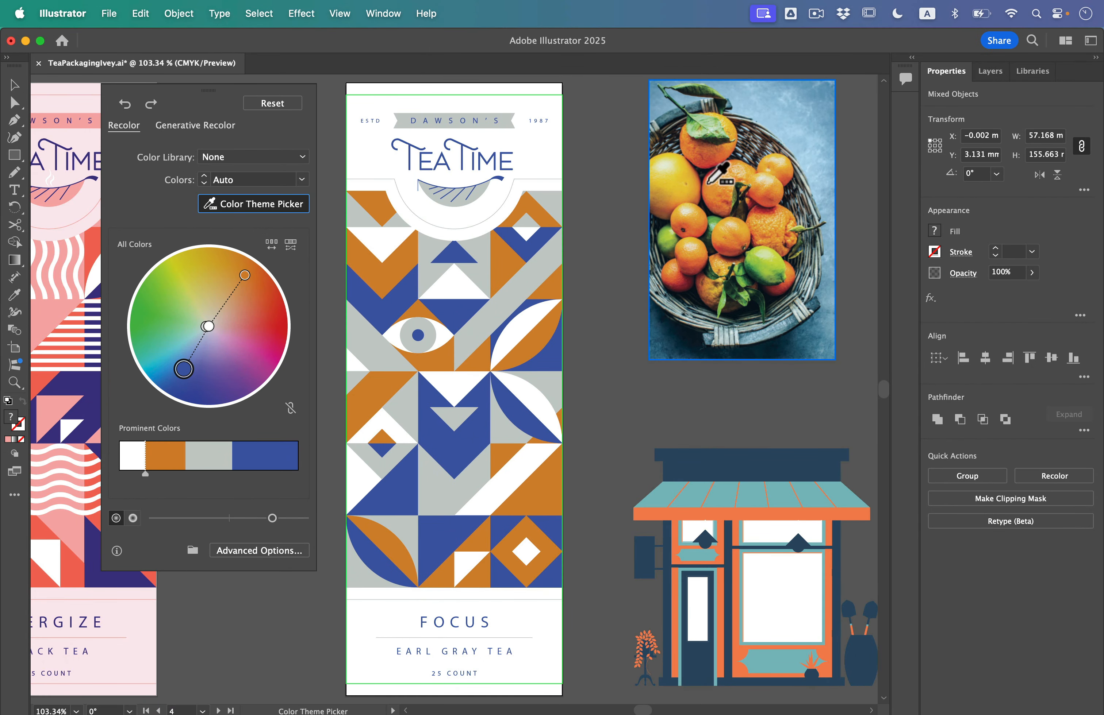
pyautogui.click(717, 227)
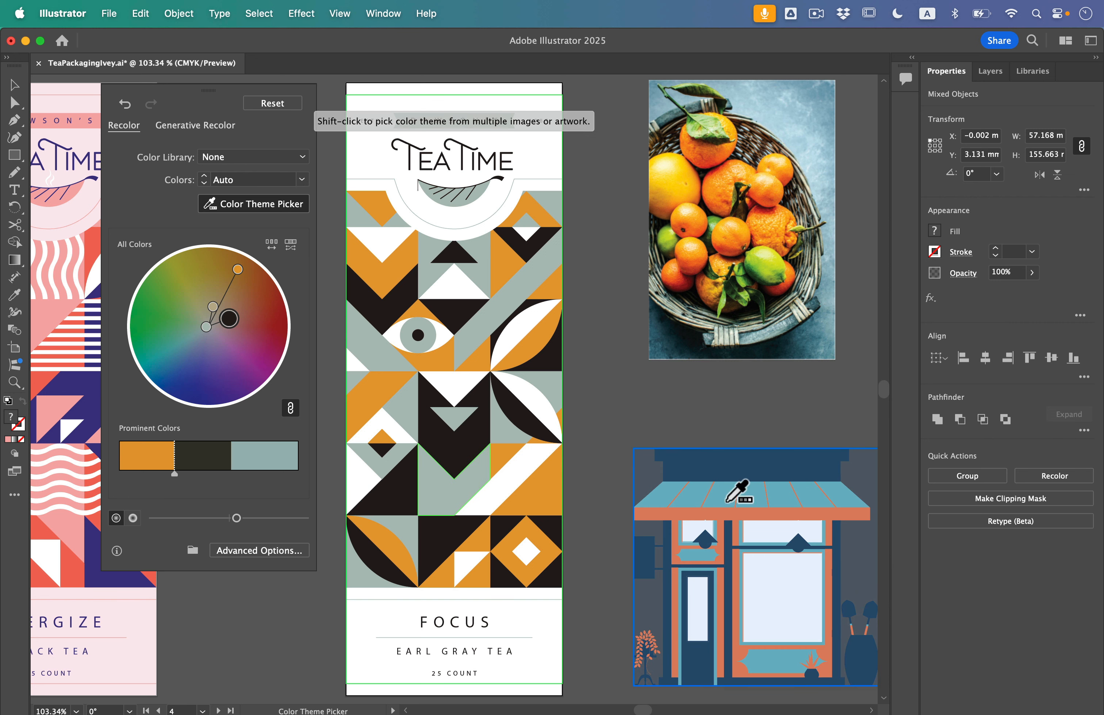
pyautogui.click(729, 513)
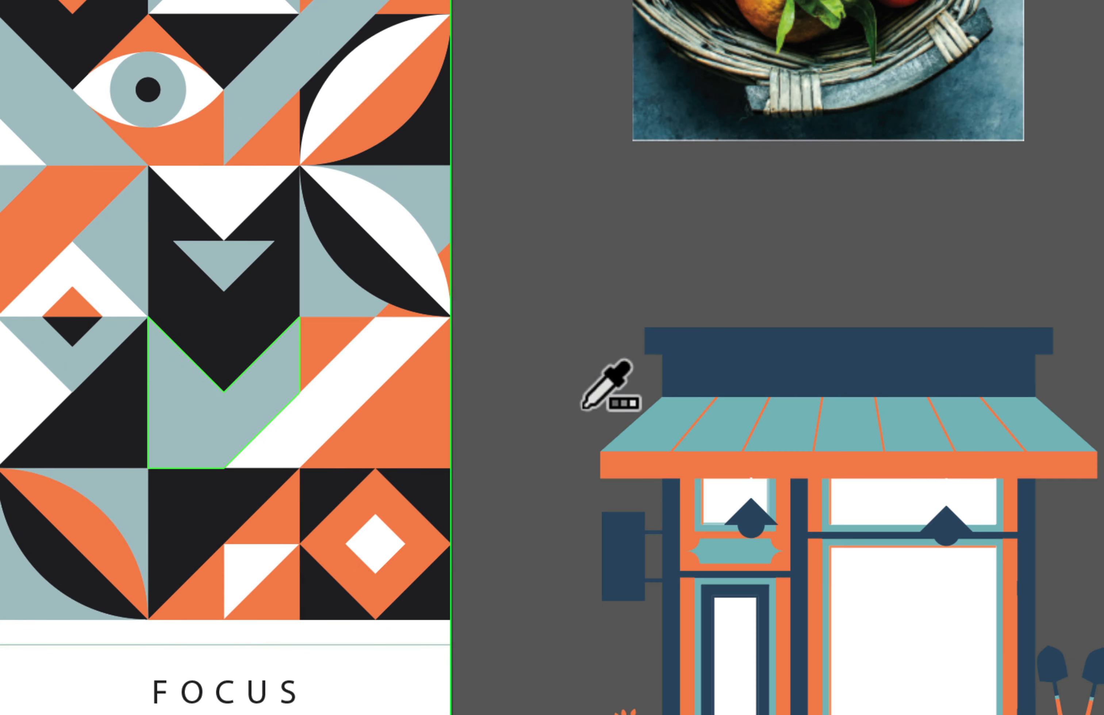
pyautogui.moveTo(653, 434)
pyautogui.mouseDown()
pyautogui.moveTo(624, 498)
pyautogui.moveTo(605, 503)
pyautogui.moveTo(575, 488)
pyautogui.moveTo(569, 461)
pyautogui.moveTo(604, 422)
pyautogui.mouseUp()
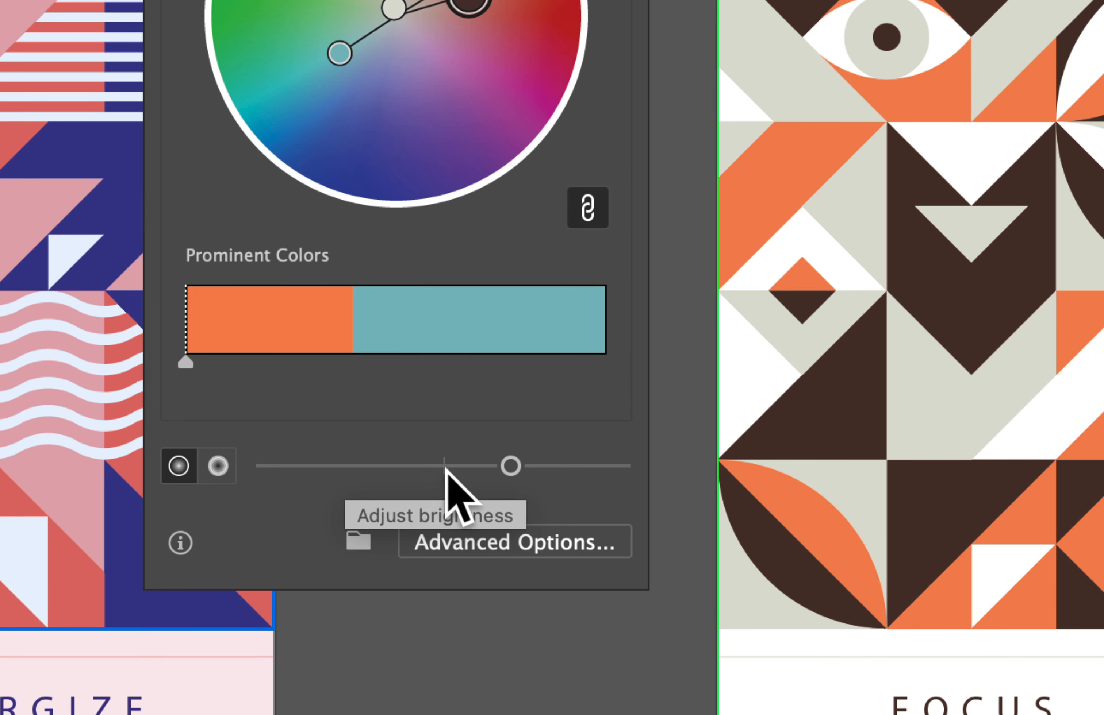
# Raise the recolored artwork's brightness slightly and increase its saturation strongly
pyautogui.moveTo(509, 466)
pyautogui.mouseDown()
pyautogui.moveTo(490, 467)
pyautogui.moveTo(521, 467)
pyautogui.mouseUp()
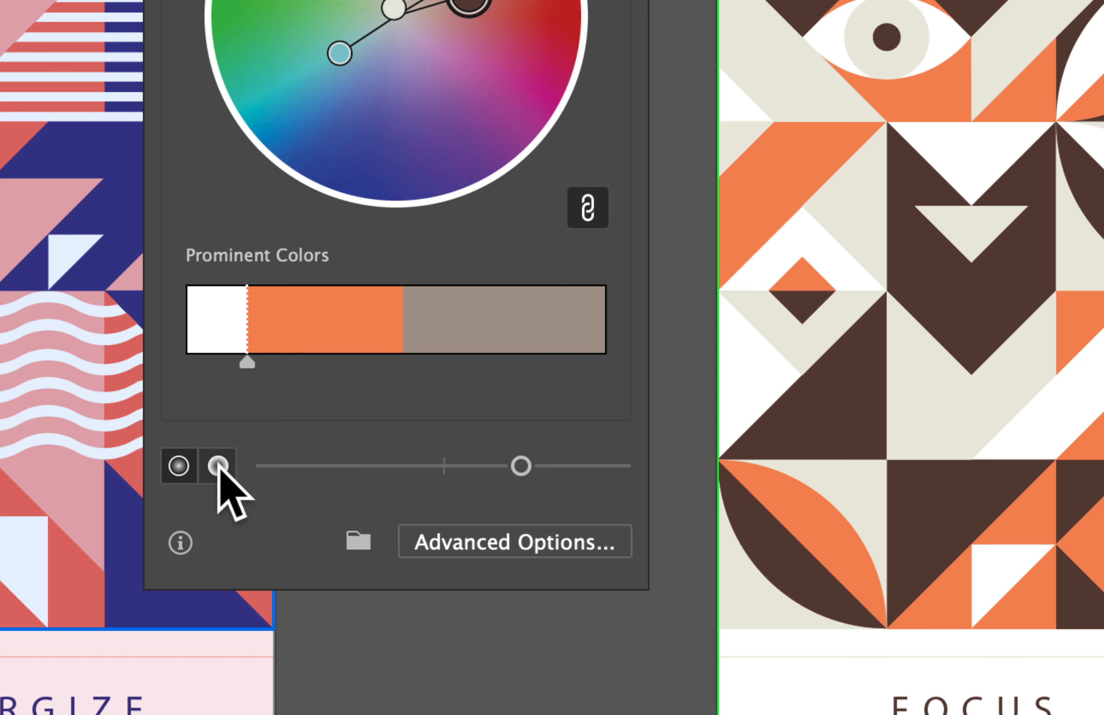
pyautogui.click(217, 465)
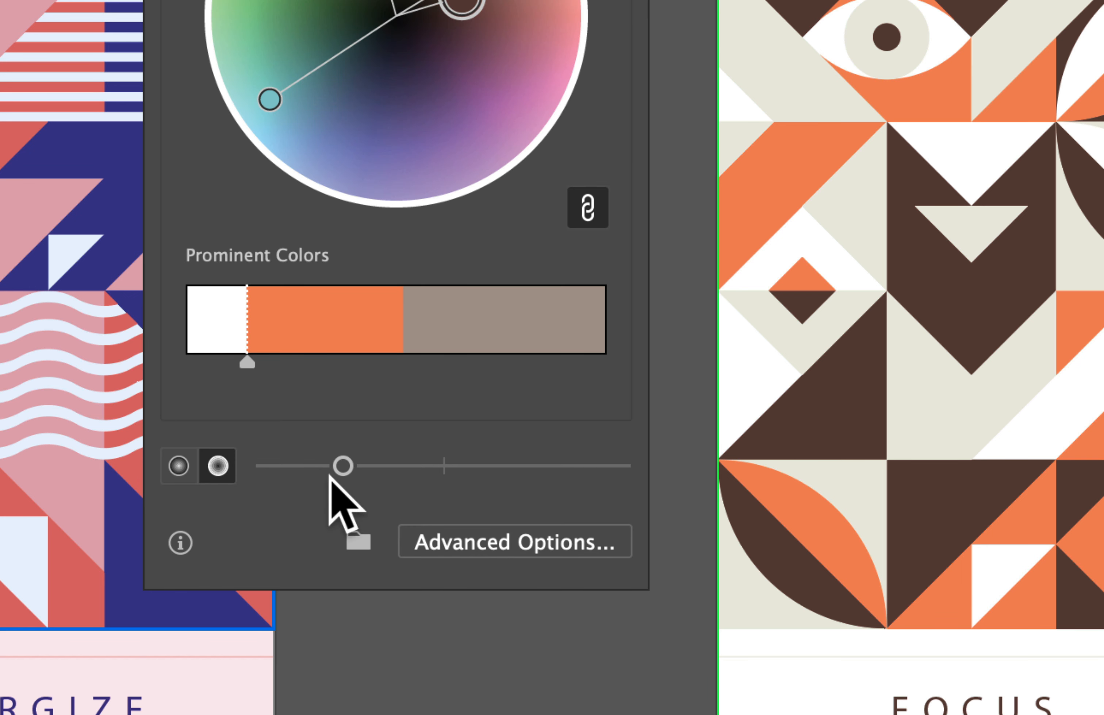
pyautogui.moveTo(342, 466); pyautogui.dragTo(529, 466)
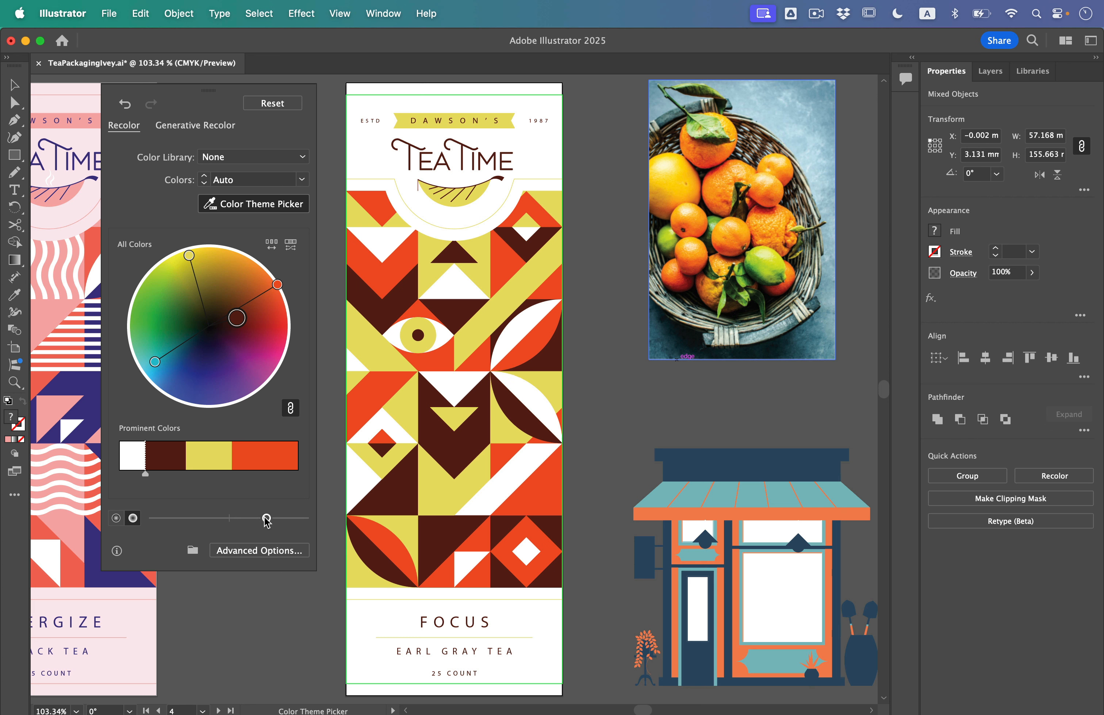
pyautogui.moveTo(267, 519); pyautogui.dragTo(267, 524)
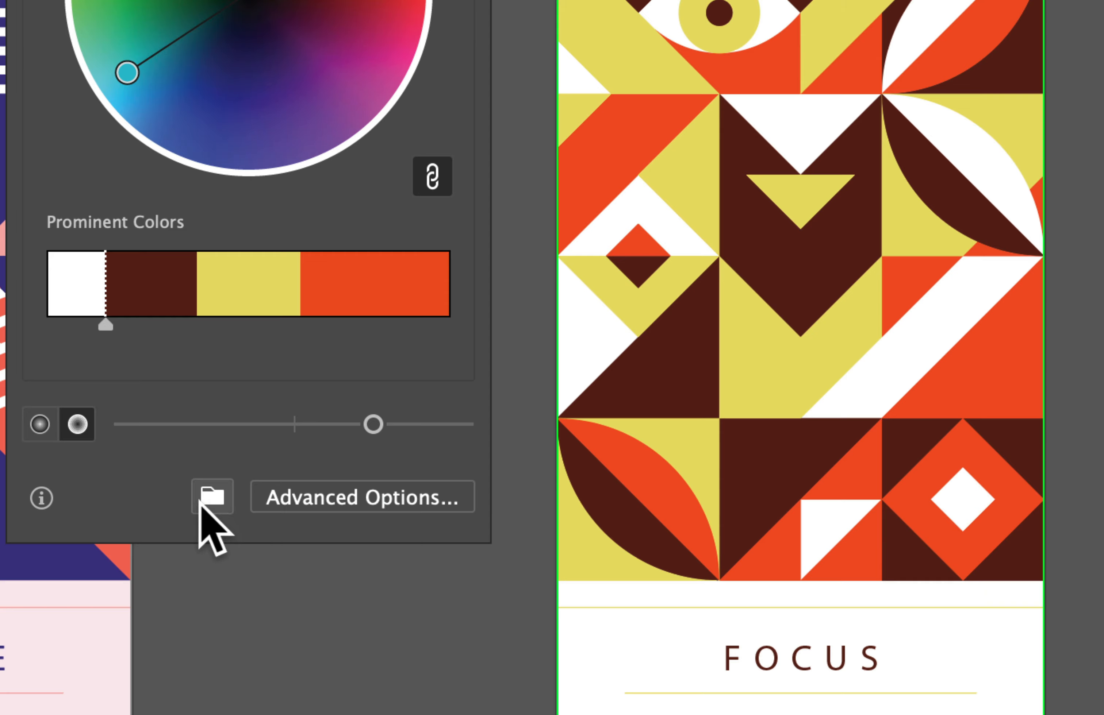
# Save all the recolored colors as a swatch group, close the Recolor dialog and deselect the artwork
pyautogui.click(192, 550)
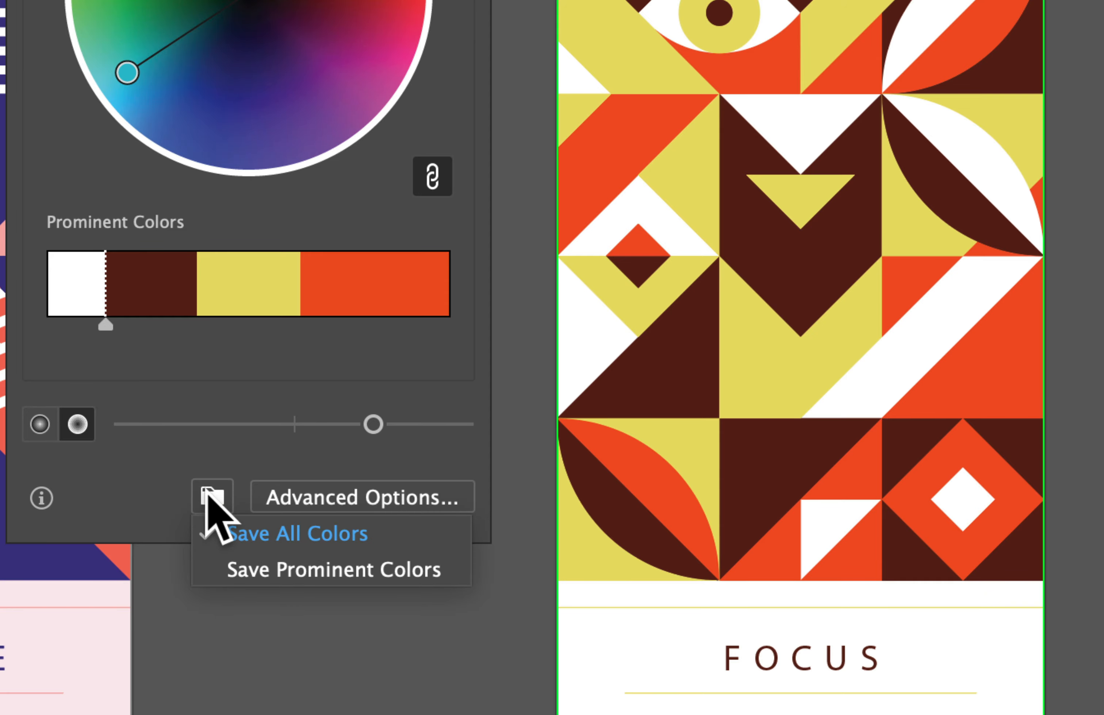
pyautogui.click(302, 534)
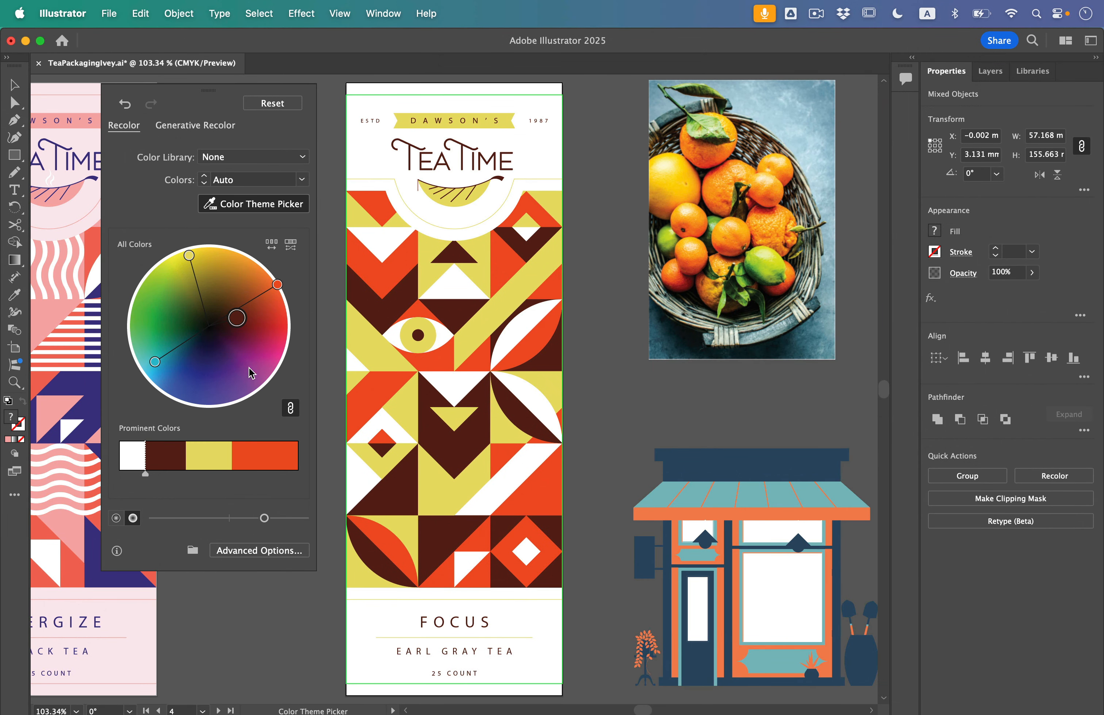
pyautogui.click(14, 88)
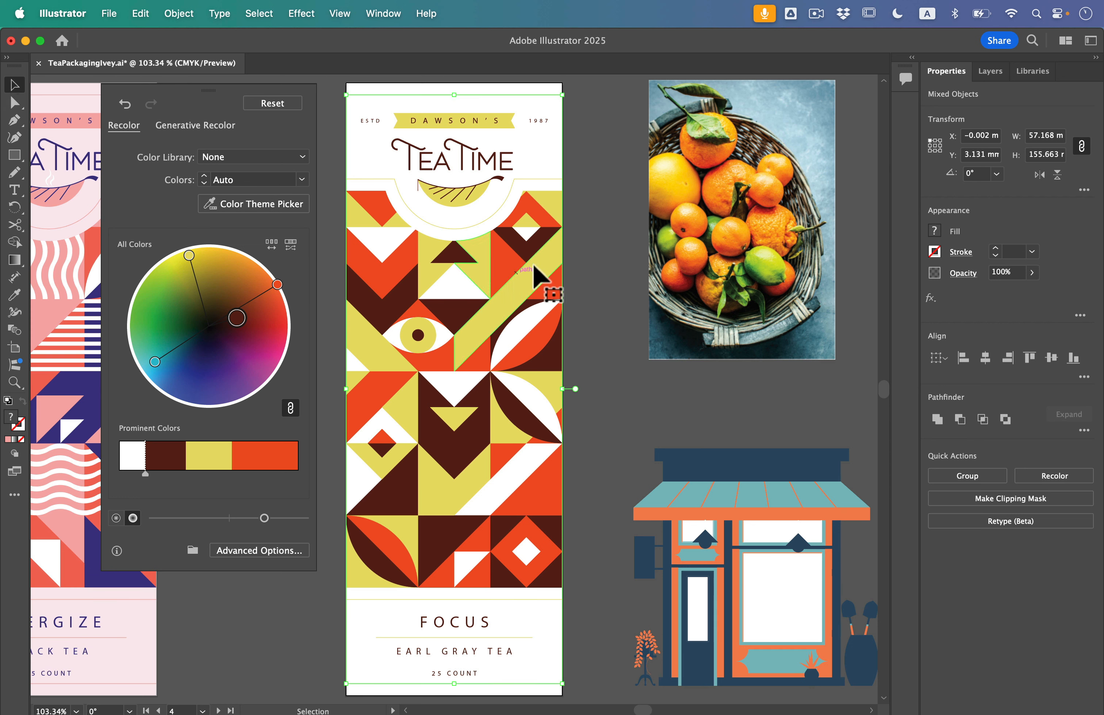
pyautogui.click(584, 247)
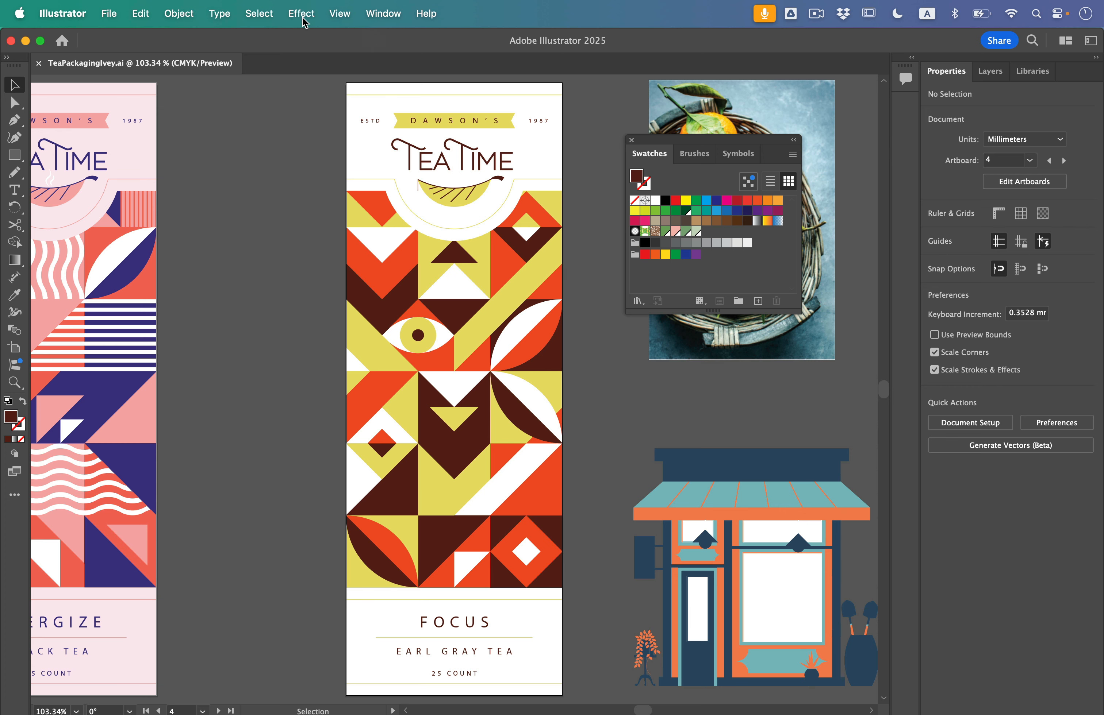
# Reselect all artwork on artboard 4, reopen the Recolor dialog, close the Swatches panel and move the dialog up beside the artwork
pyautogui.click(261, 9)
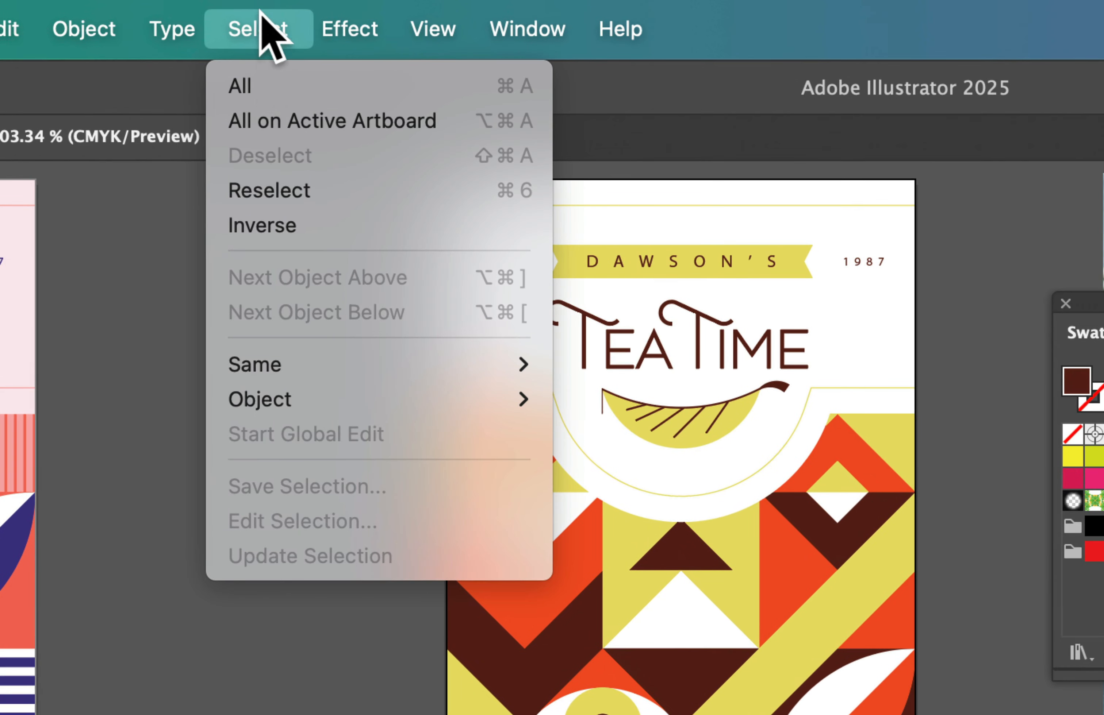
pyautogui.click(282, 122)
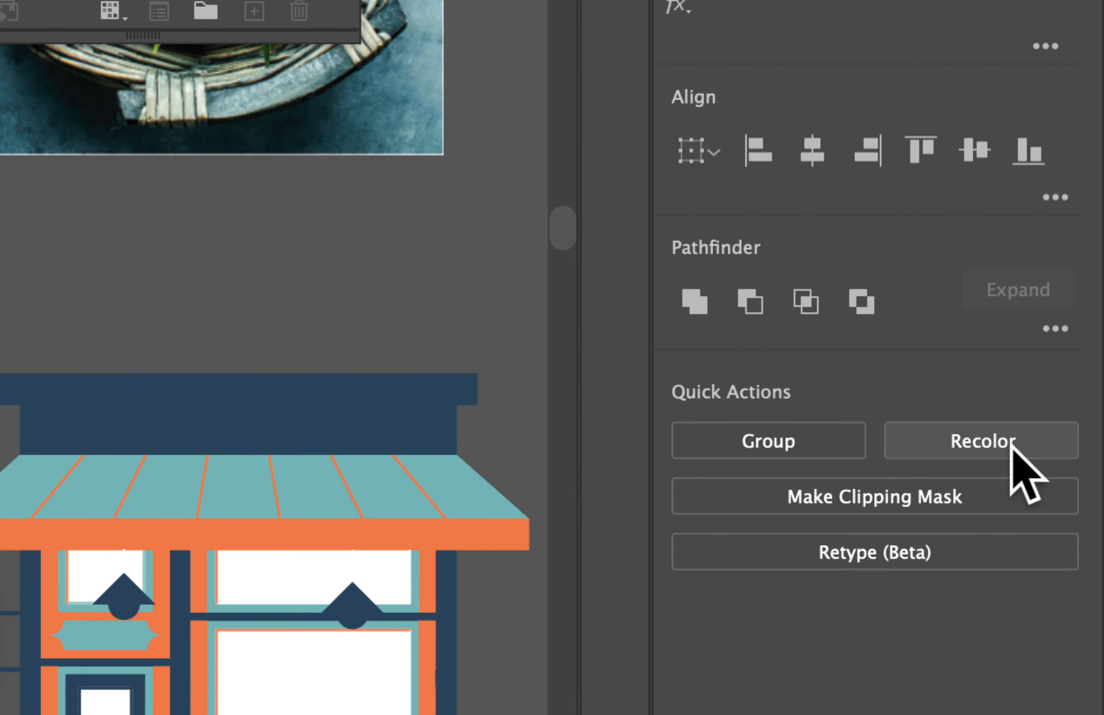
pyautogui.click(1029, 454)
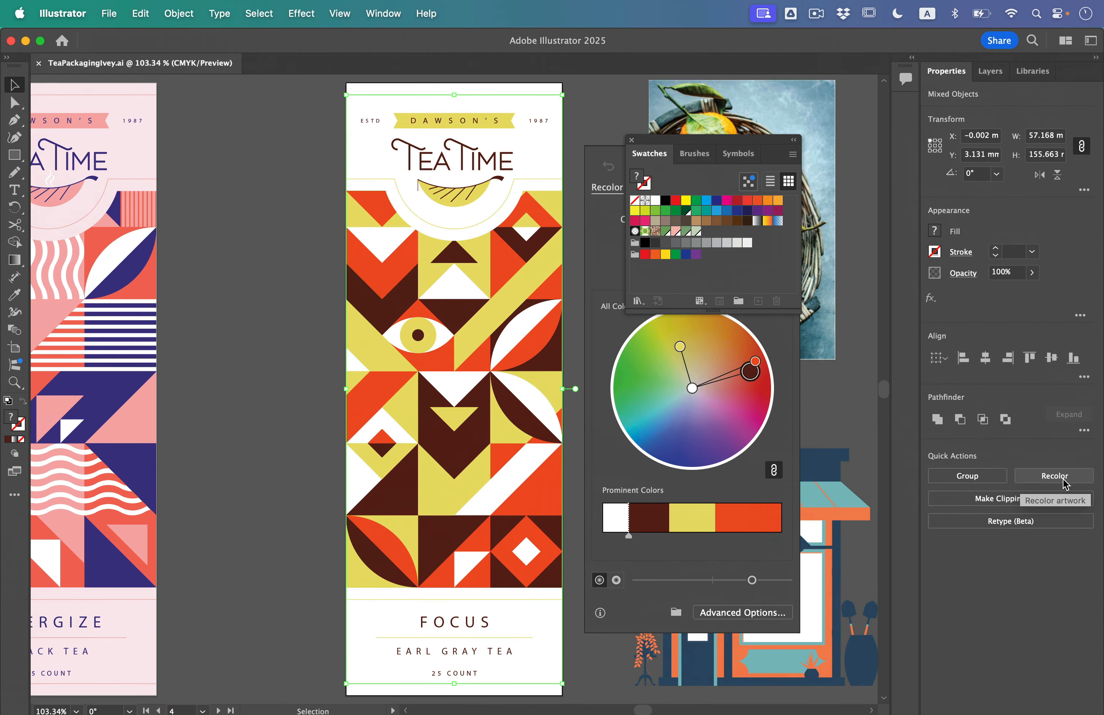
pyautogui.click(631, 140)
pyautogui.moveTo(678, 153); pyautogui.dragTo(604, 104)
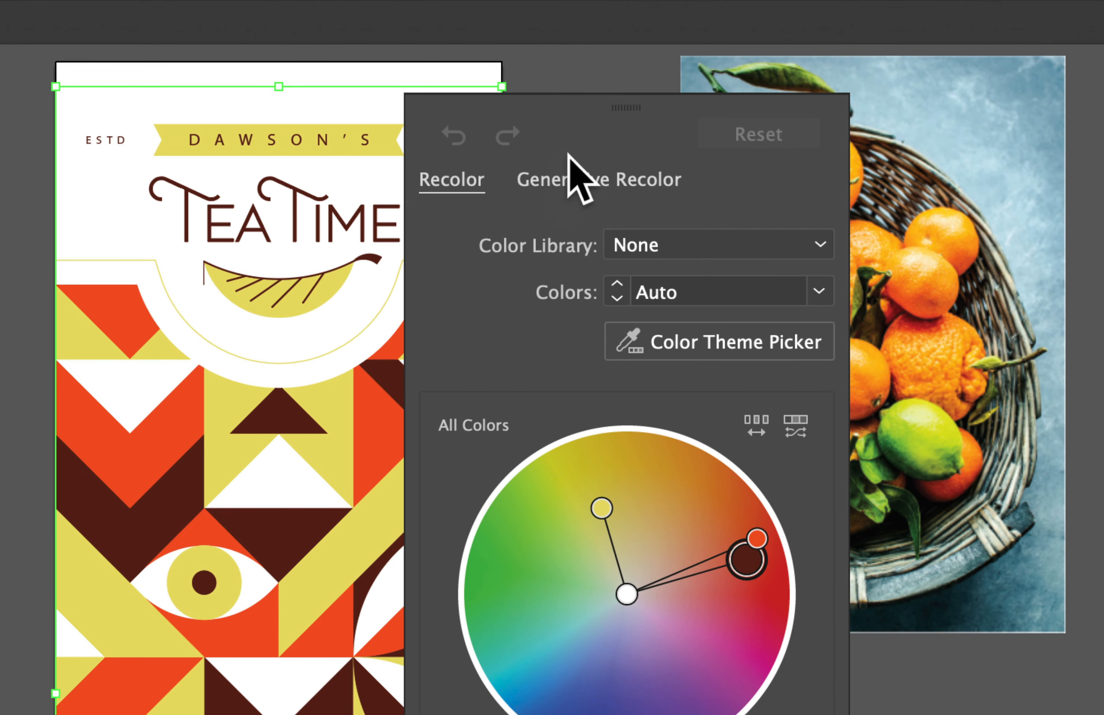
# Switch to Generative Recolor, generate variations from the Dark blue midnight sample prompt and move the dialog off the artwork
pyautogui.click(589, 180)
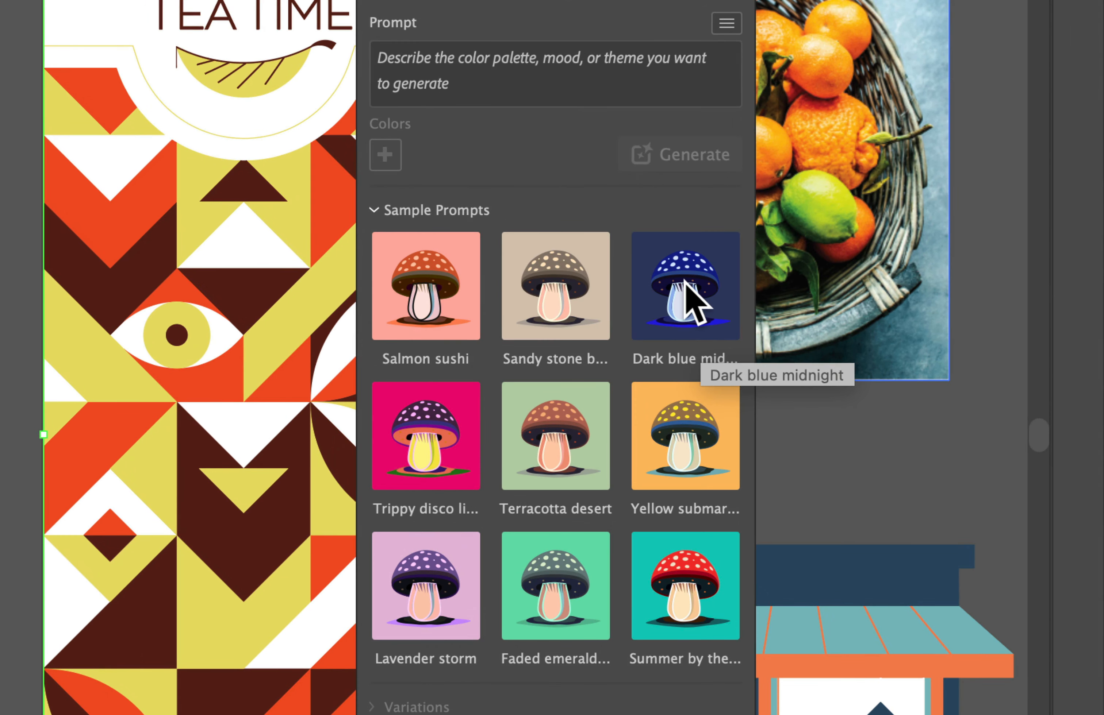
pyautogui.click(685, 283)
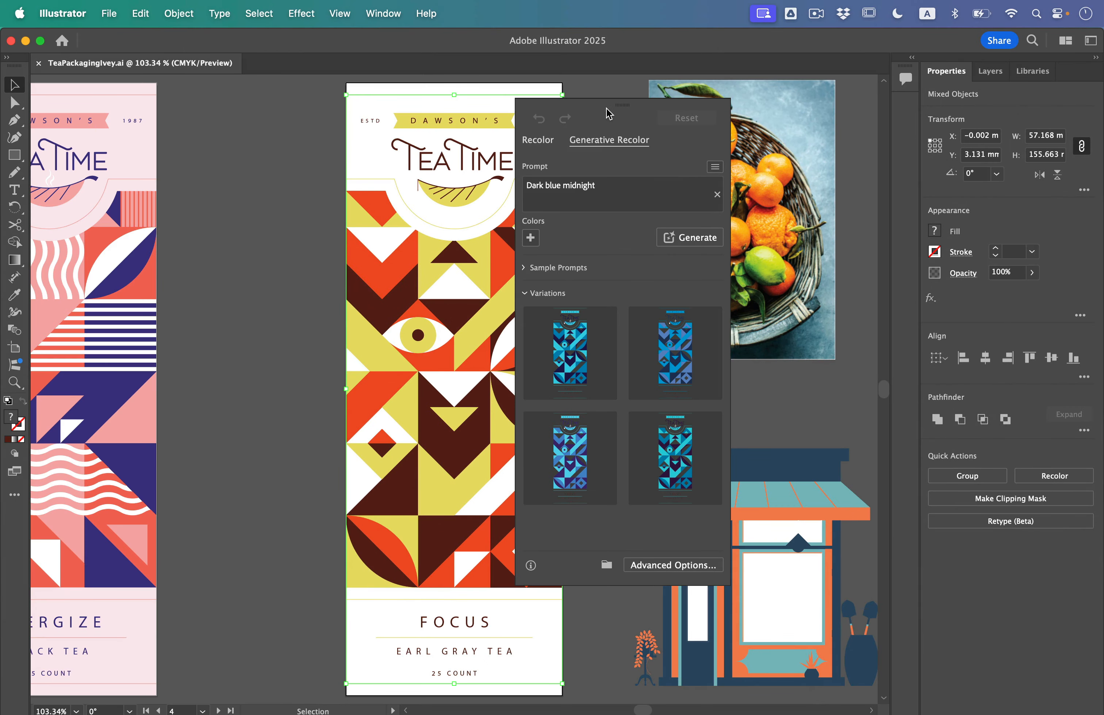
pyautogui.moveTo(609, 114); pyautogui.dragTo(755, 118)
# Try the second and third Dark blue midnight variations on the artwork and apply the fourth, teal and dark purple one
pyautogui.click(832, 360)
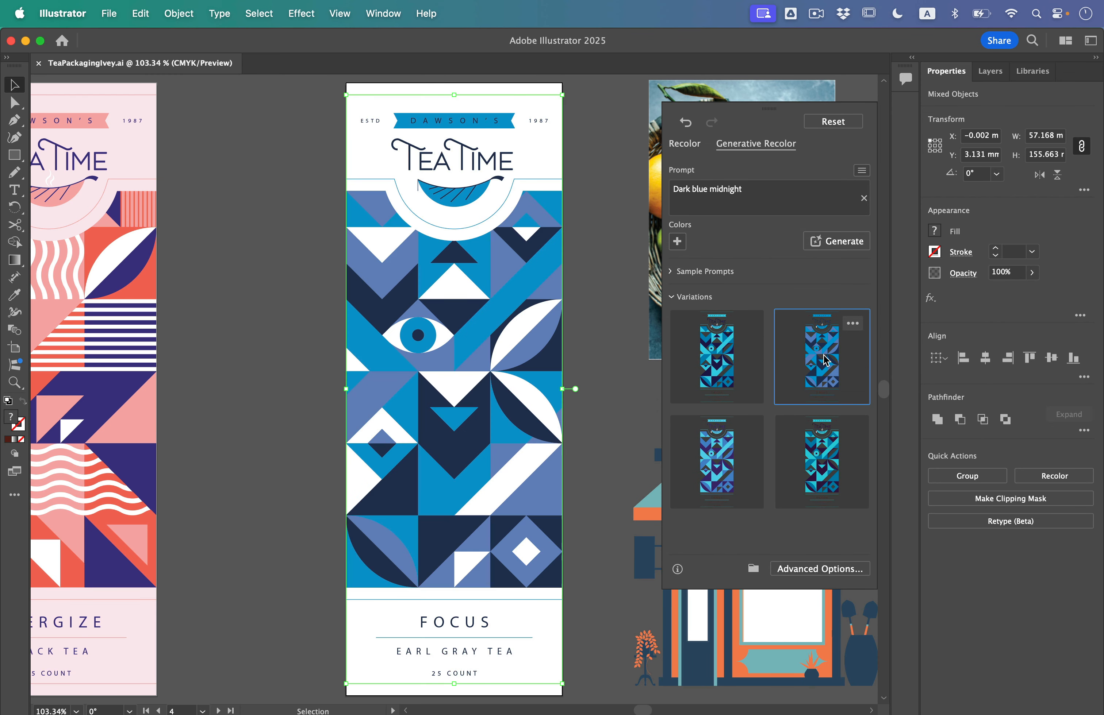
pyautogui.click(708, 472)
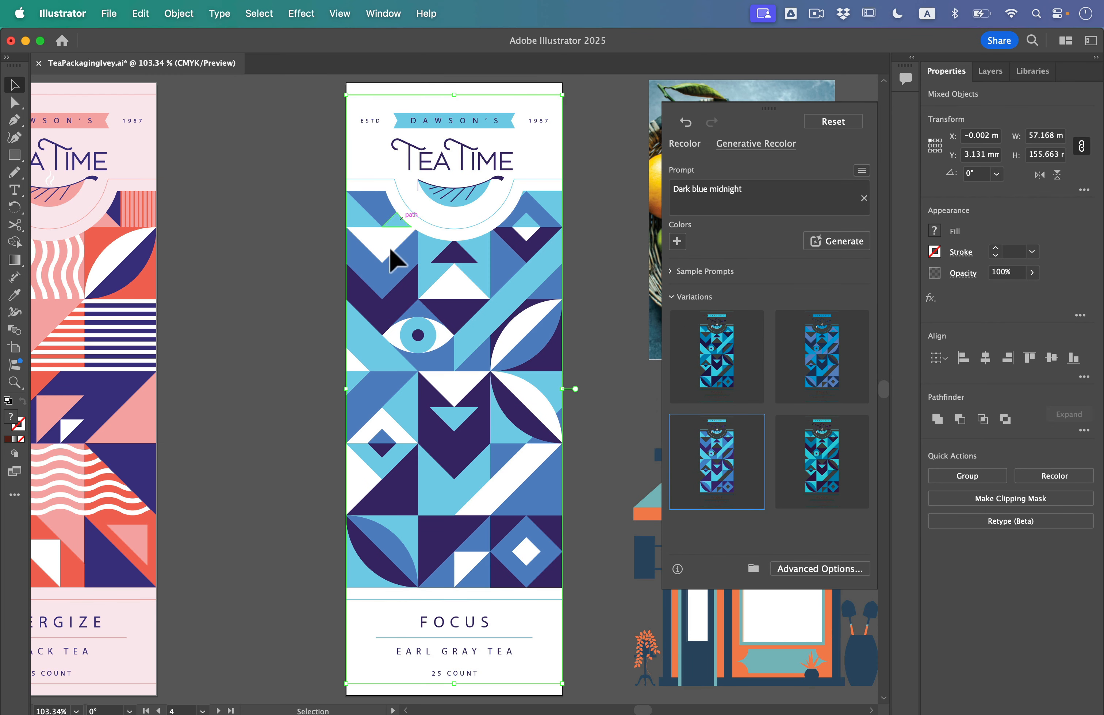
pyautogui.click(801, 453)
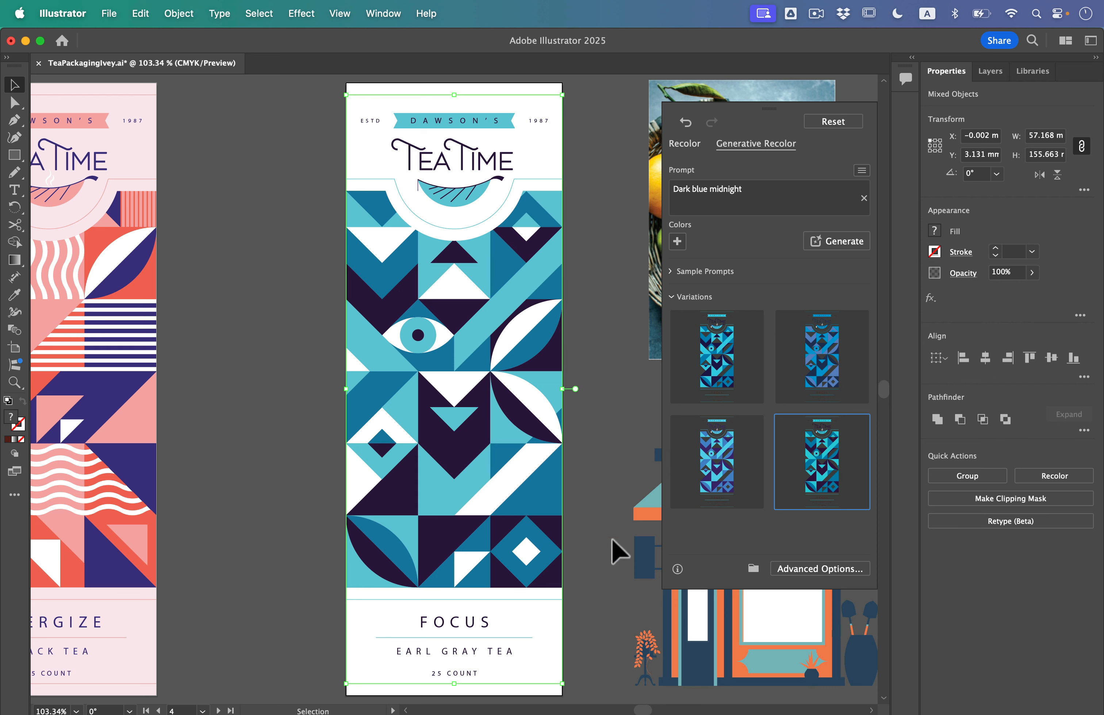
pyautogui.press('a')
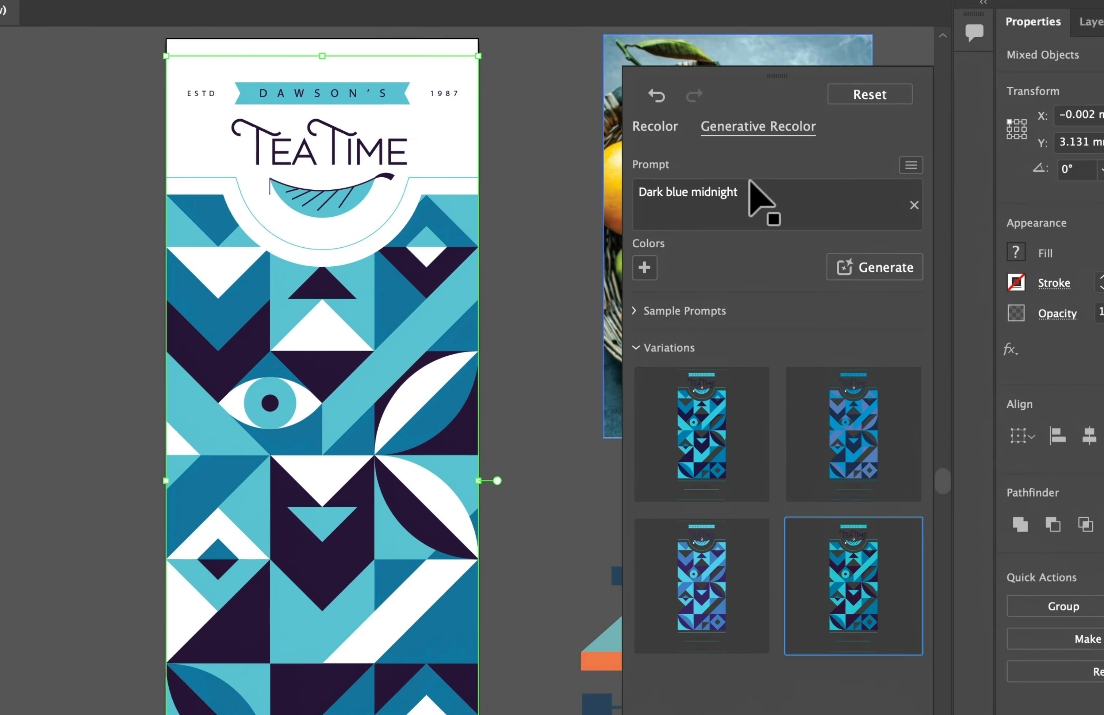
# Generate color variations from the prompt "vibrant pink purple neon carnival", apply the third one to the artwork and deselect it
pyautogui.click(744, 197)
pyautogui.write('v')
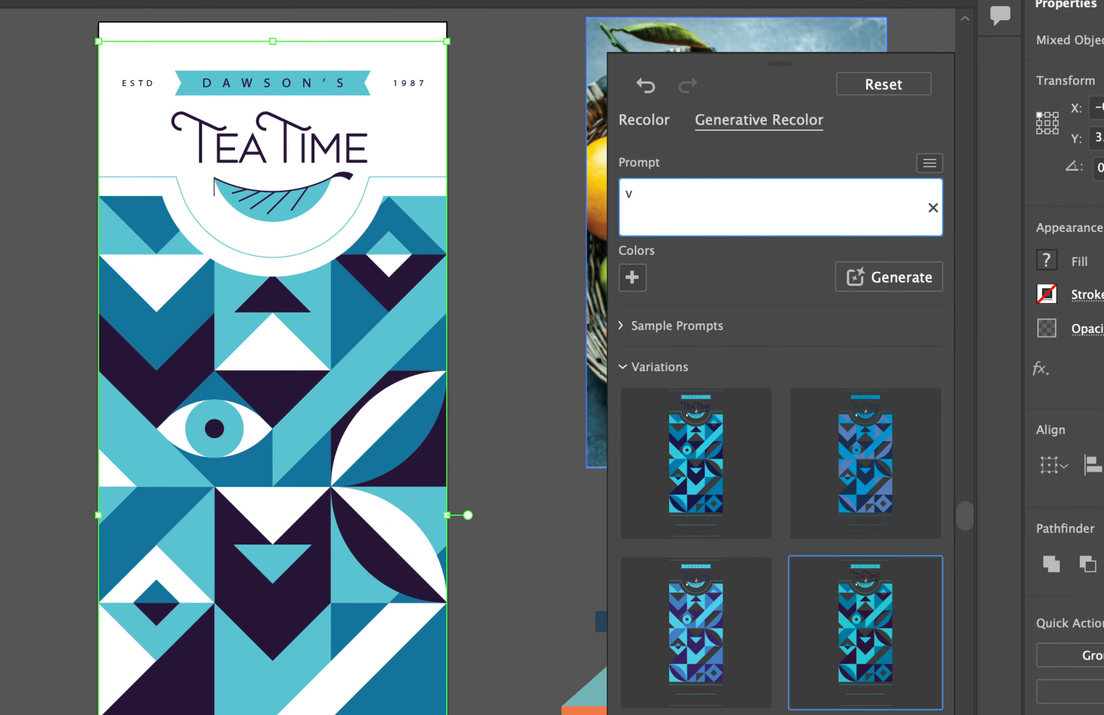
pyautogui.write('ibrant pink purple neon carnival')
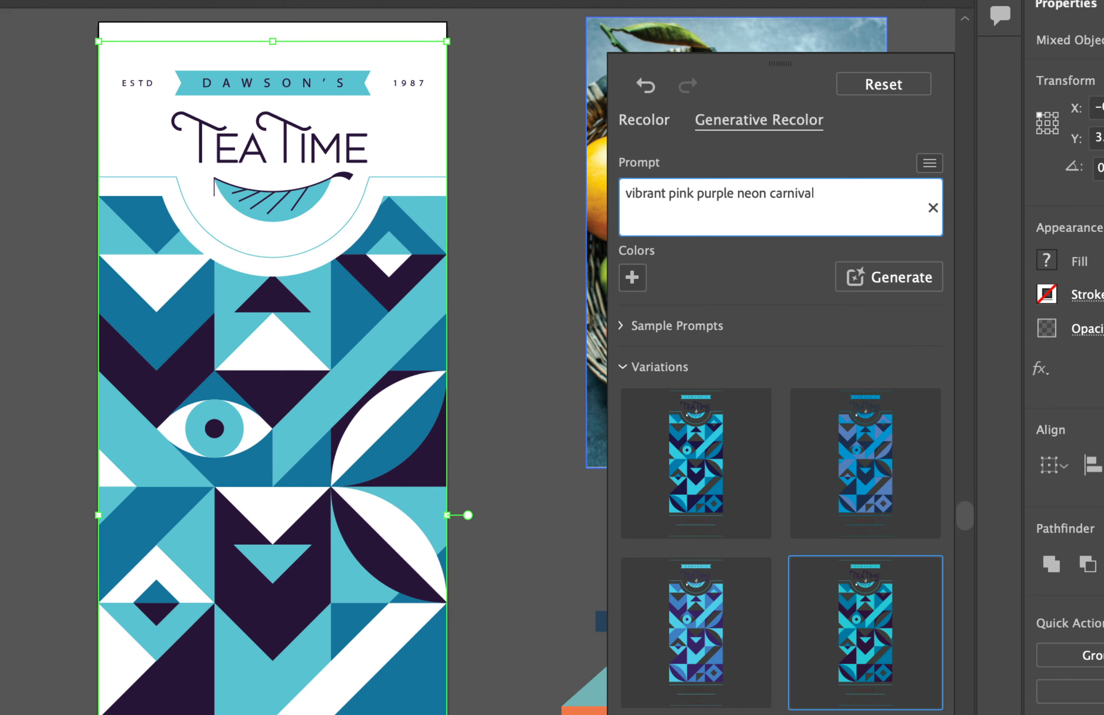
pyautogui.press('Return')
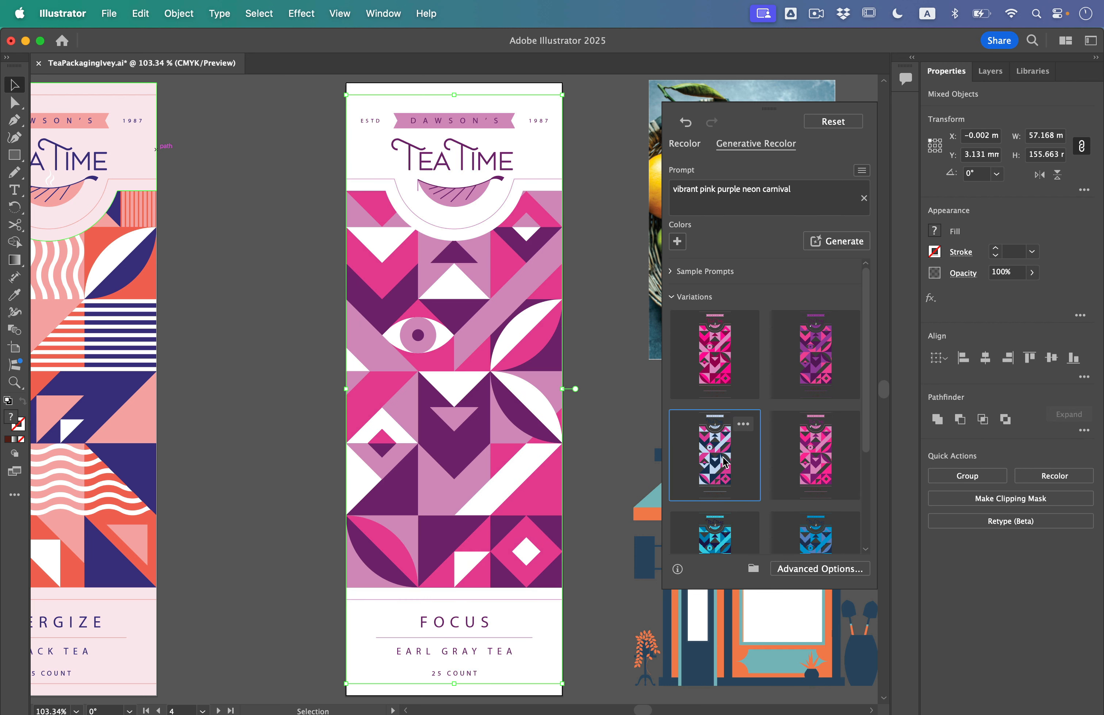
pyautogui.click(727, 459)
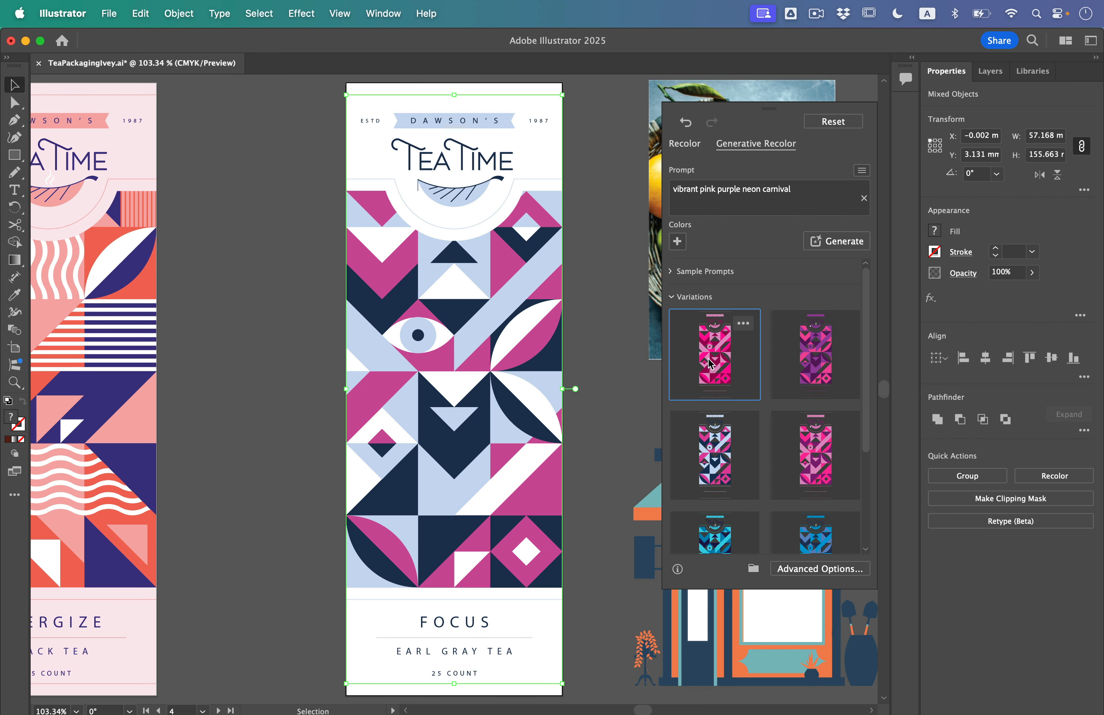
pyautogui.click(616, 378)
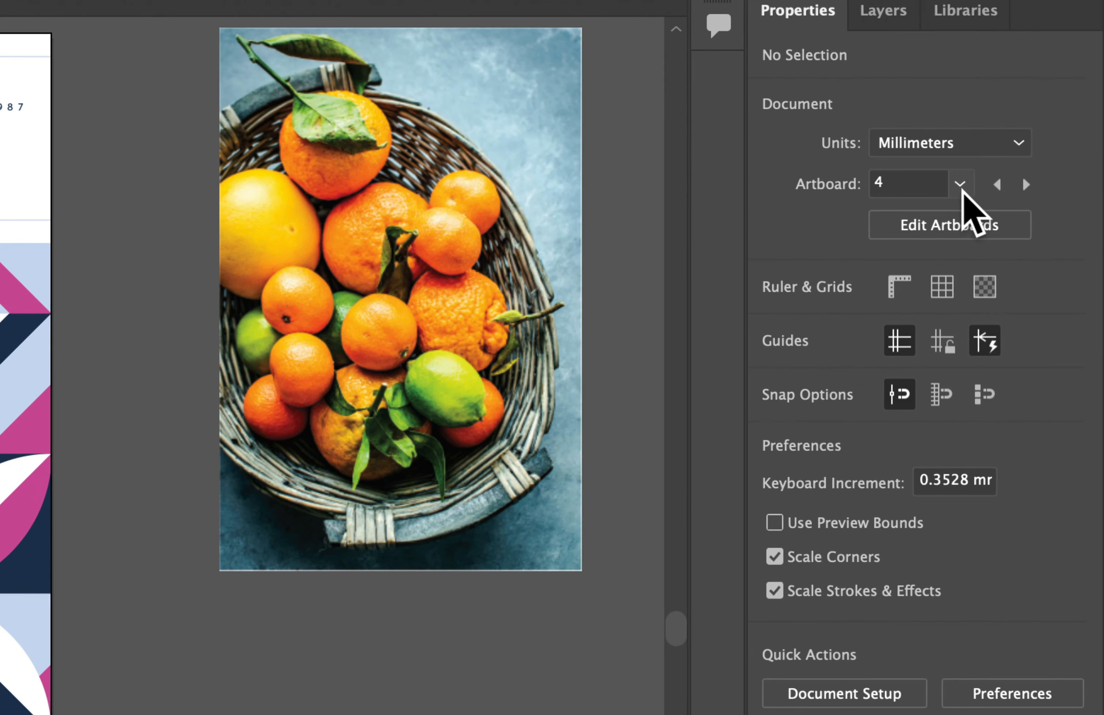
# Go to artboard 5 and isolate the teacup illustration group for editing, leaving nothing selected inside it
pyautogui.click(1029, 160)
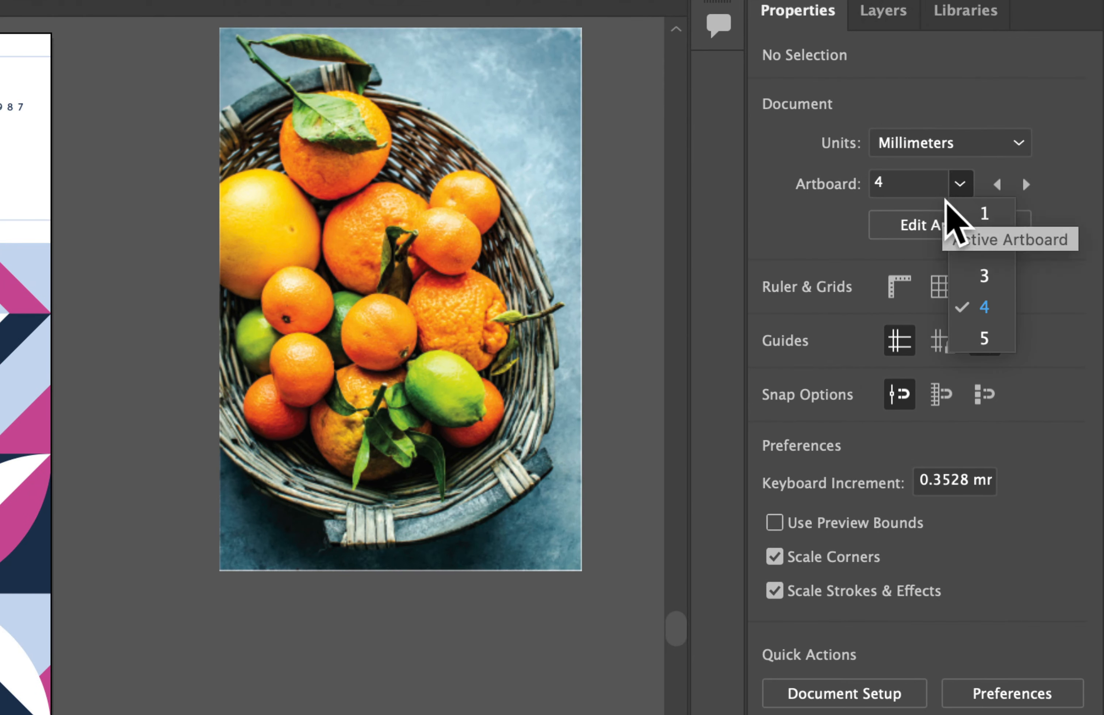
pyautogui.click(978, 337)
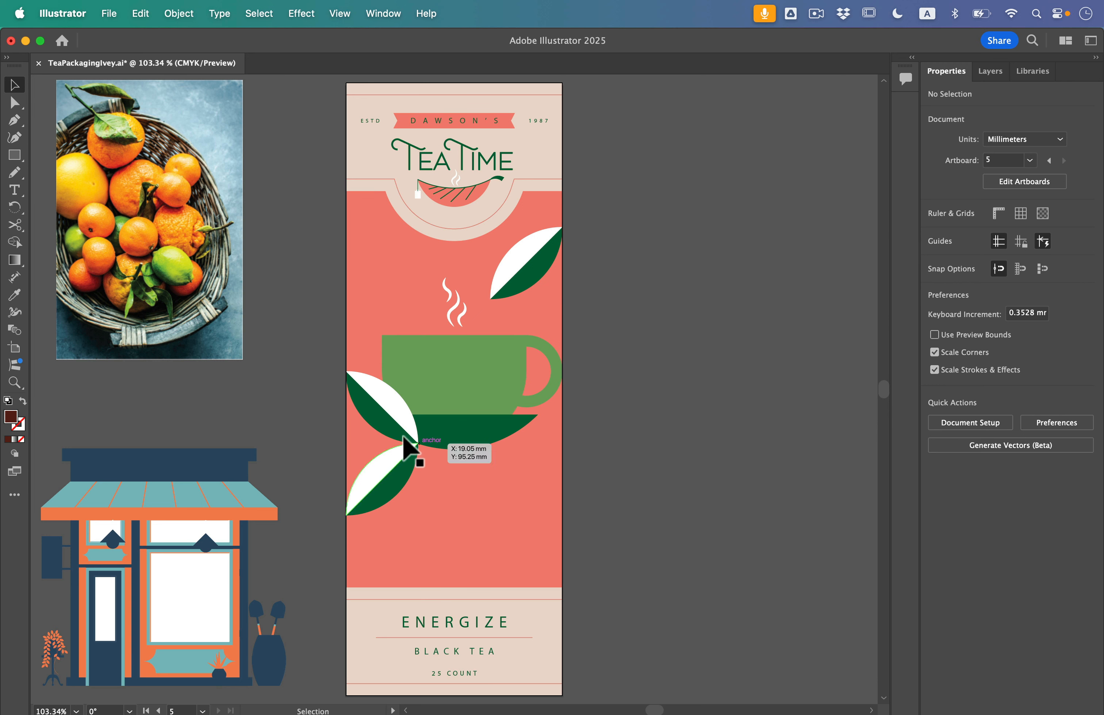
pyautogui.click(454, 392)
pyautogui.doubleClick(449, 377)
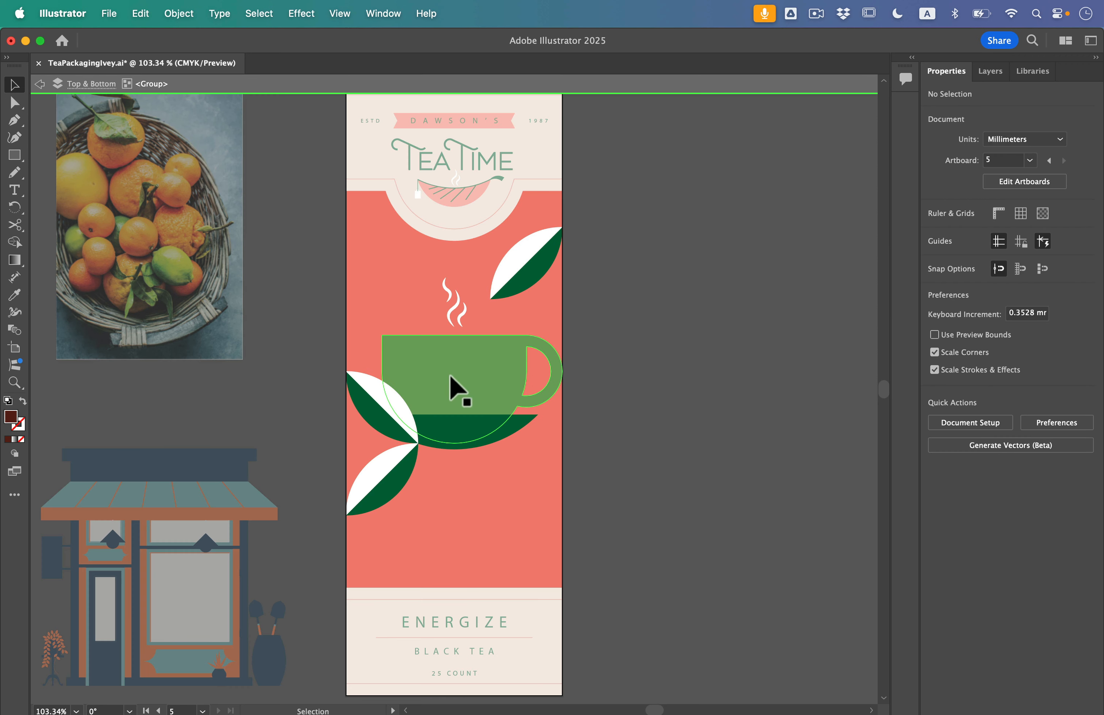
pyautogui.click(443, 374)
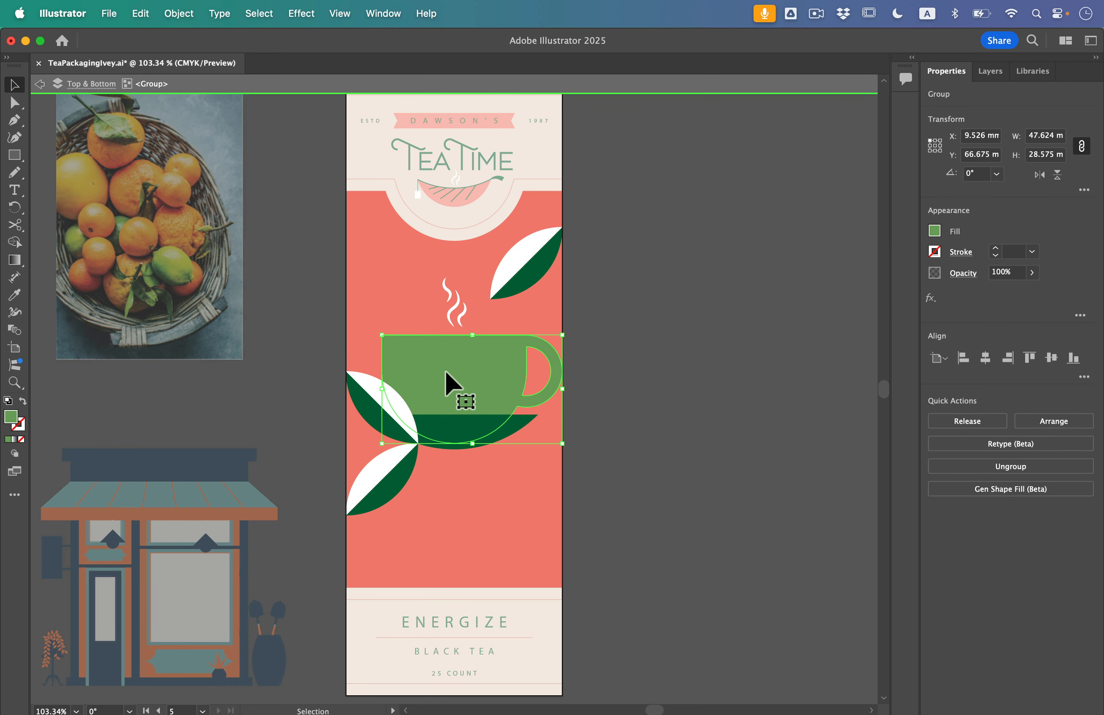
pyautogui.press('super+shift+a')
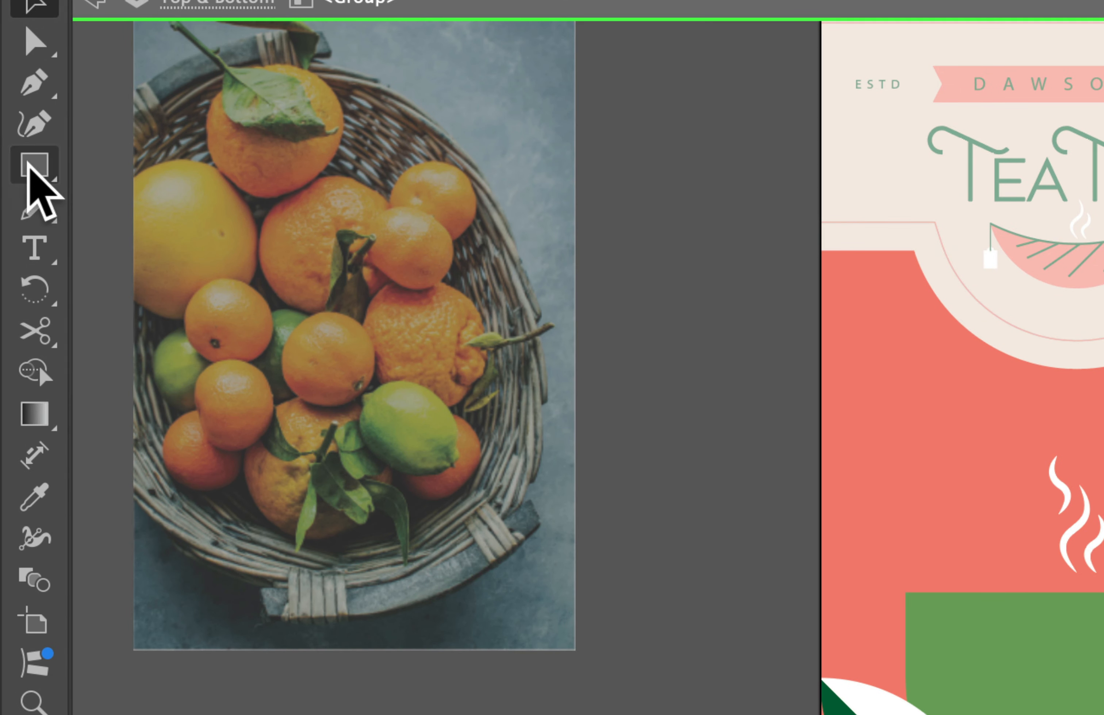
# Draw two diagonal lines without fill across the background, about 35 × 23 mm above and 51 × 45 mm below the cup, and exit isolation
pyautogui.click(14, 155)
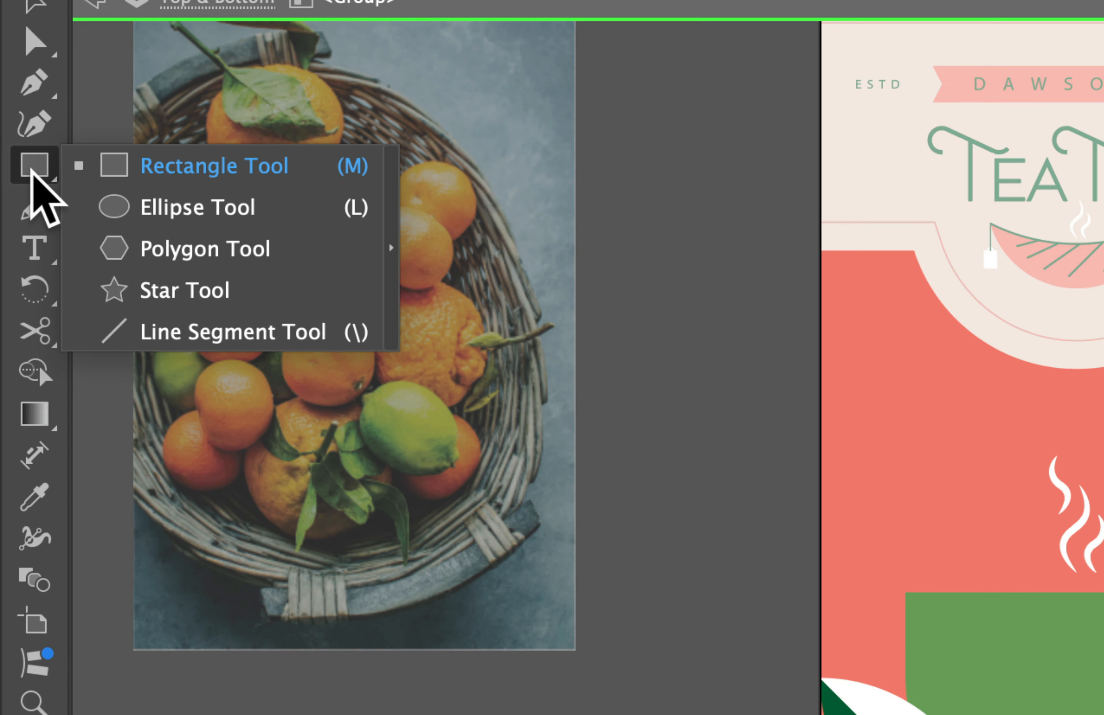
pyautogui.click(170, 332)
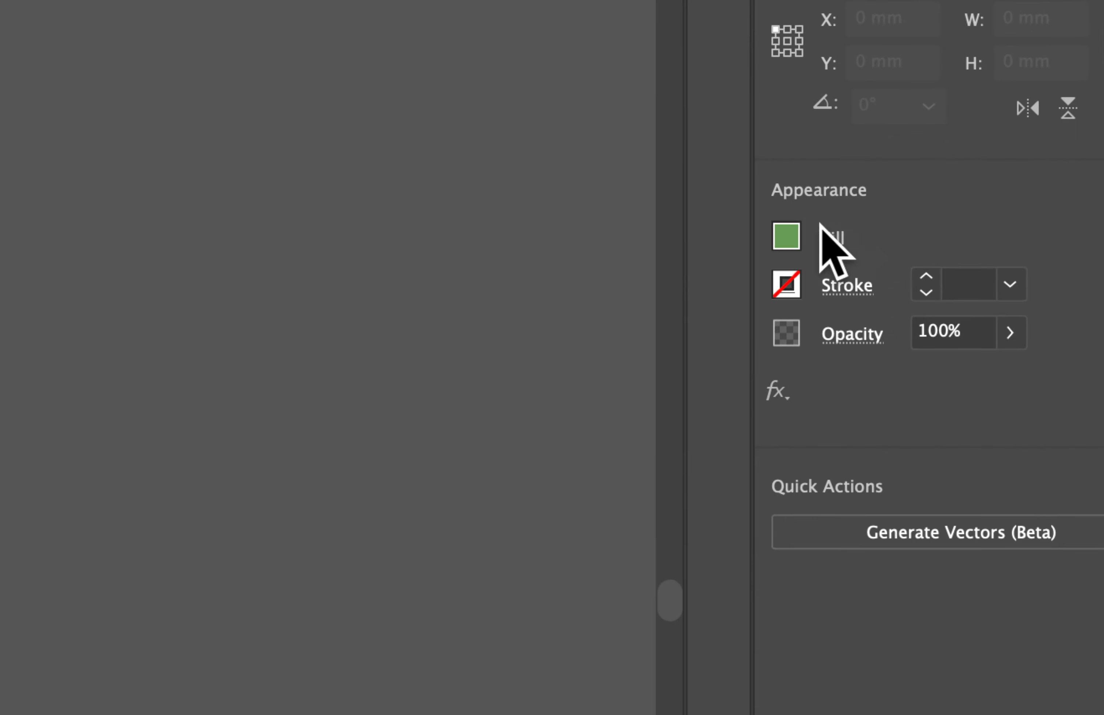
pyautogui.click(934, 231)
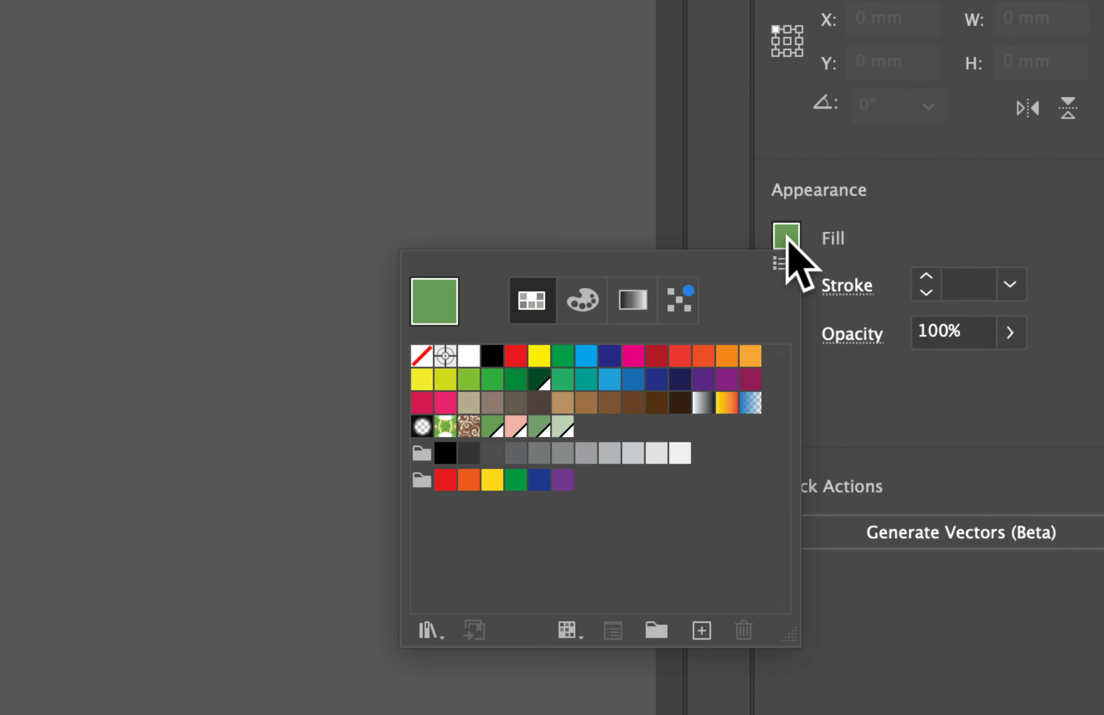
pyautogui.click(421, 356)
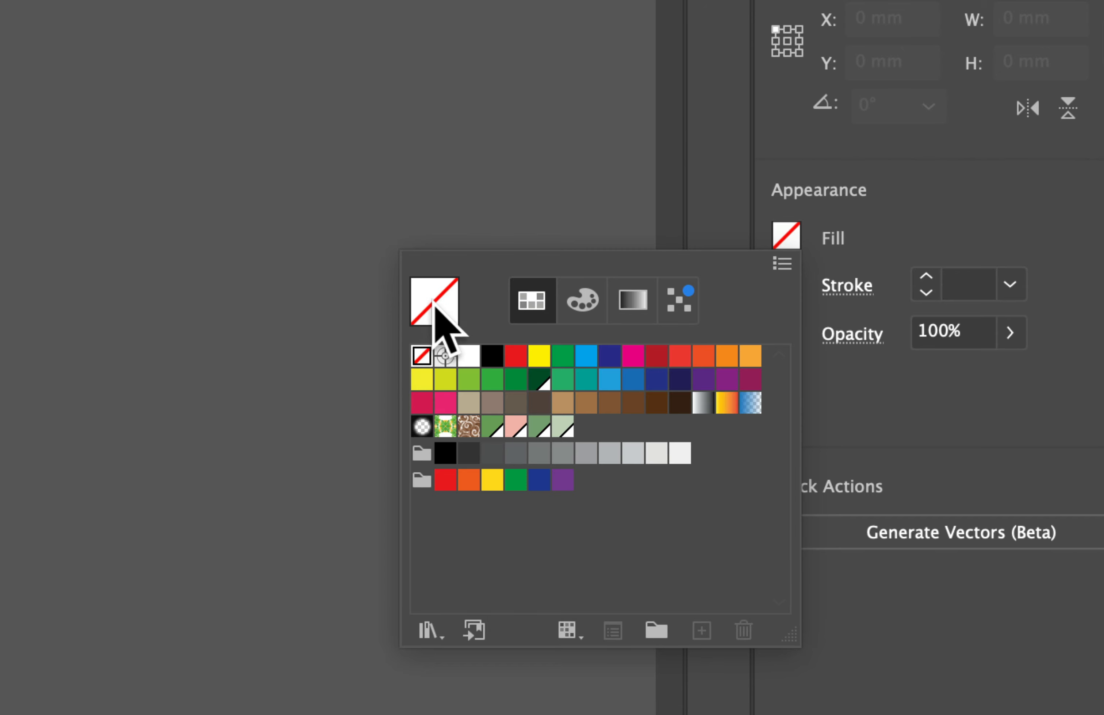
pyautogui.click(910, 193)
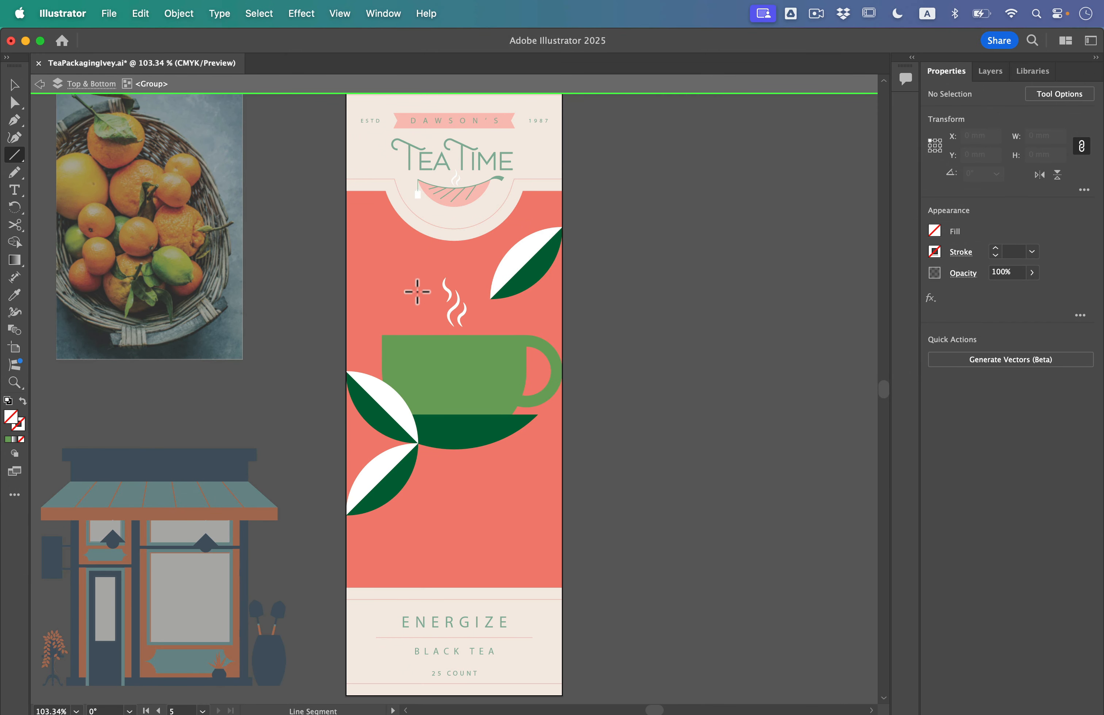
pyautogui.moveTo(444, 206); pyautogui.dragTo(309, 285)
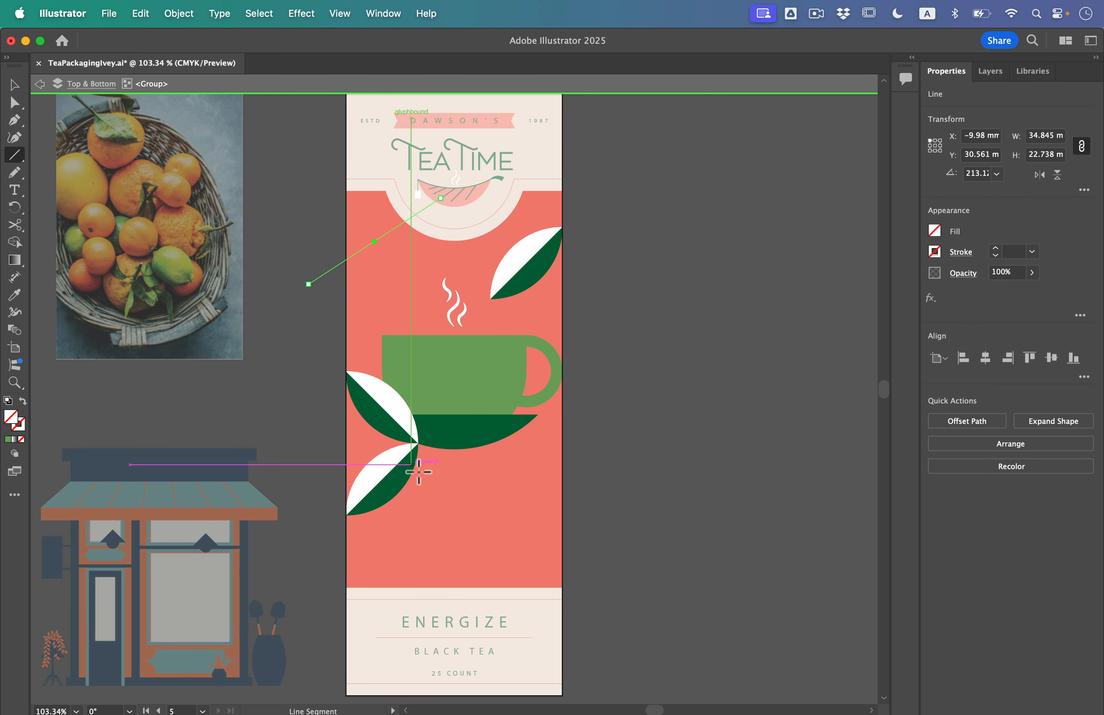
pyautogui.moveTo(411, 441); pyautogui.dragTo(595, 602)
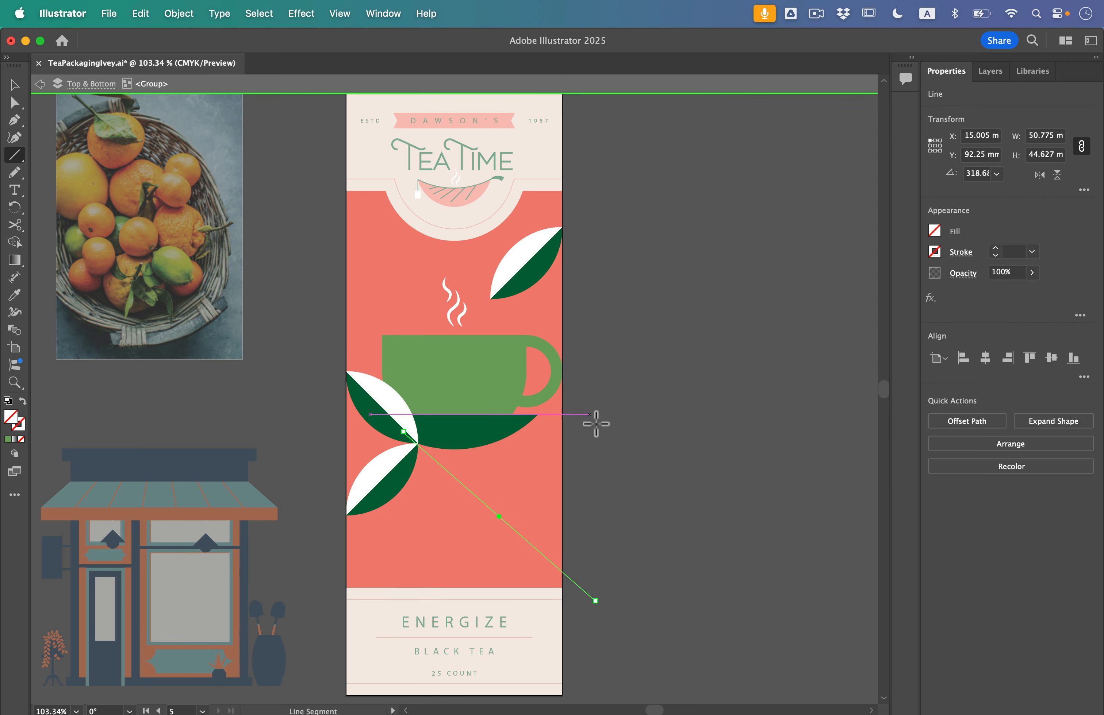
pyautogui.press('Escape')
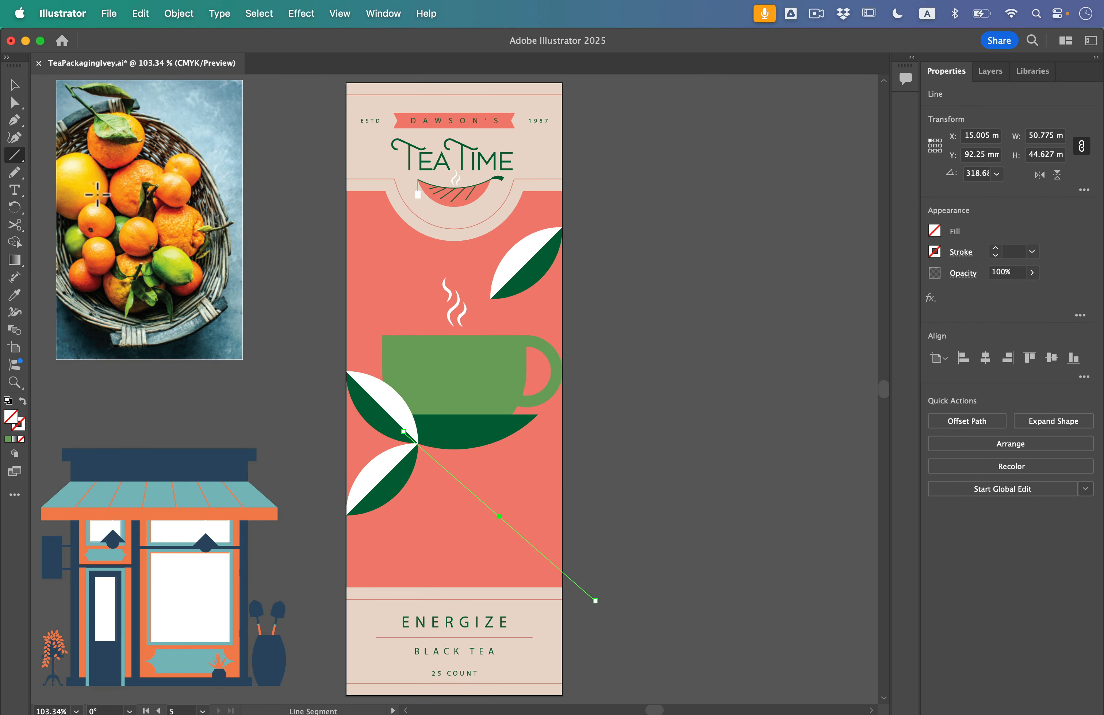
# Select the teacup illustration group with its two diagonal lines and make it a Live Paint group
pyautogui.click(14, 85)
pyautogui.click(435, 371)
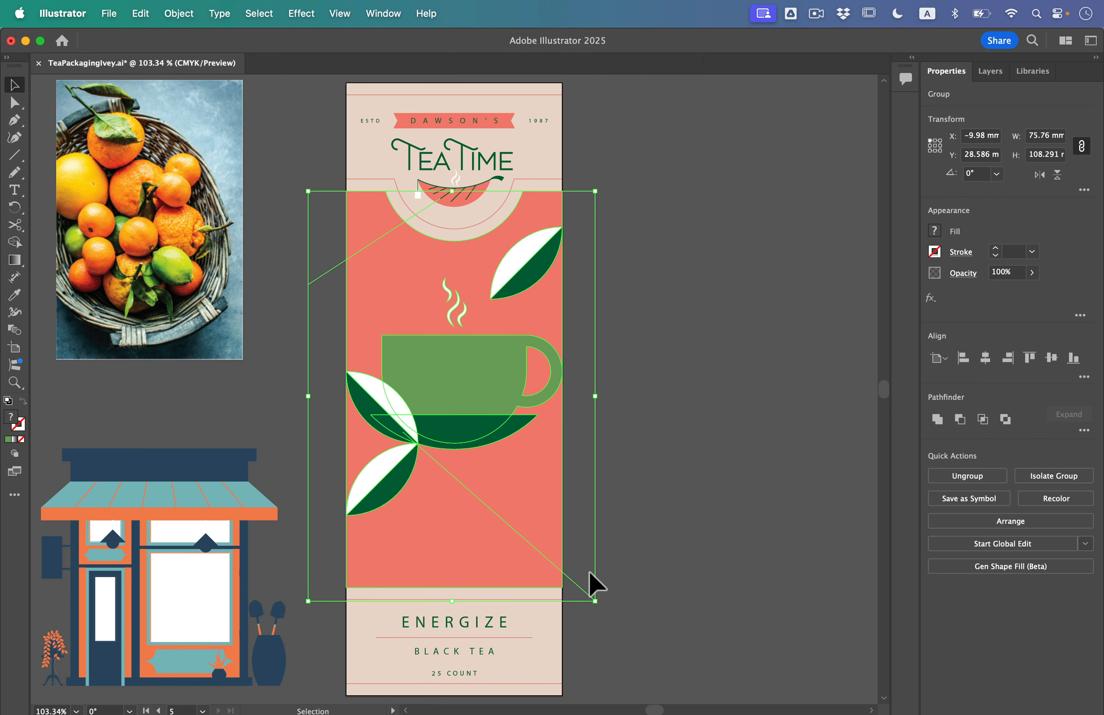
pyautogui.click(176, 10)
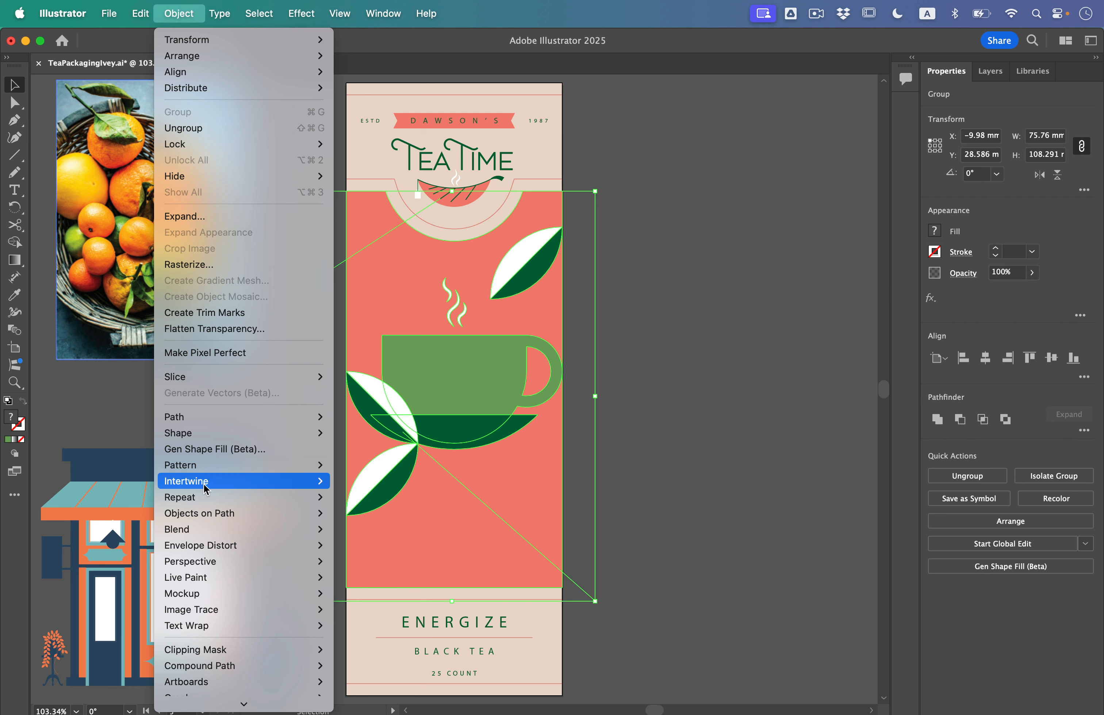
pyautogui.moveTo(209, 579)
pyautogui.click(377, 578)
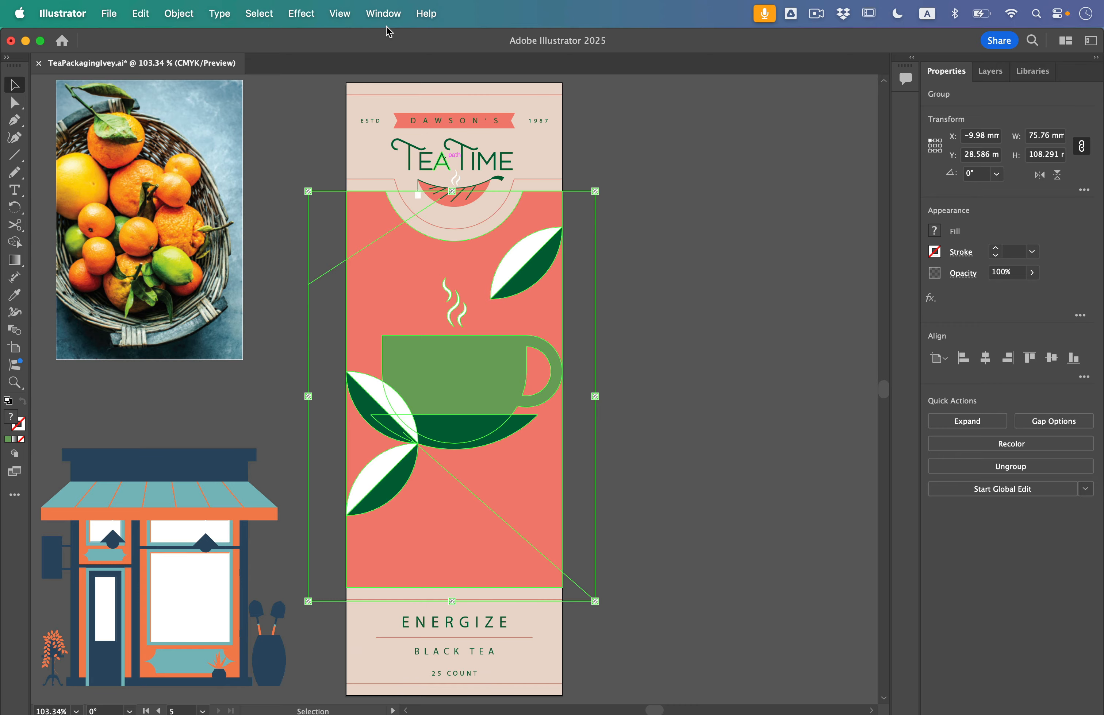
# Show the Advanced toolbar and activate the Live Paint Bucket tool
pyautogui.click(382, 12)
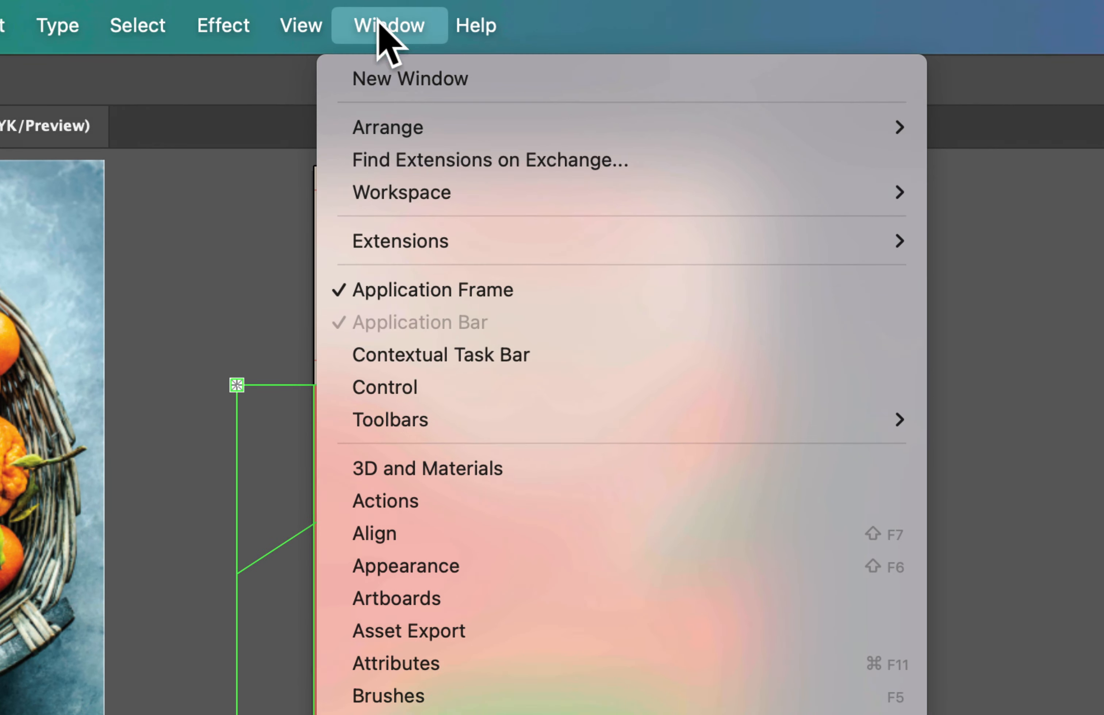
pyautogui.moveTo(395, 205)
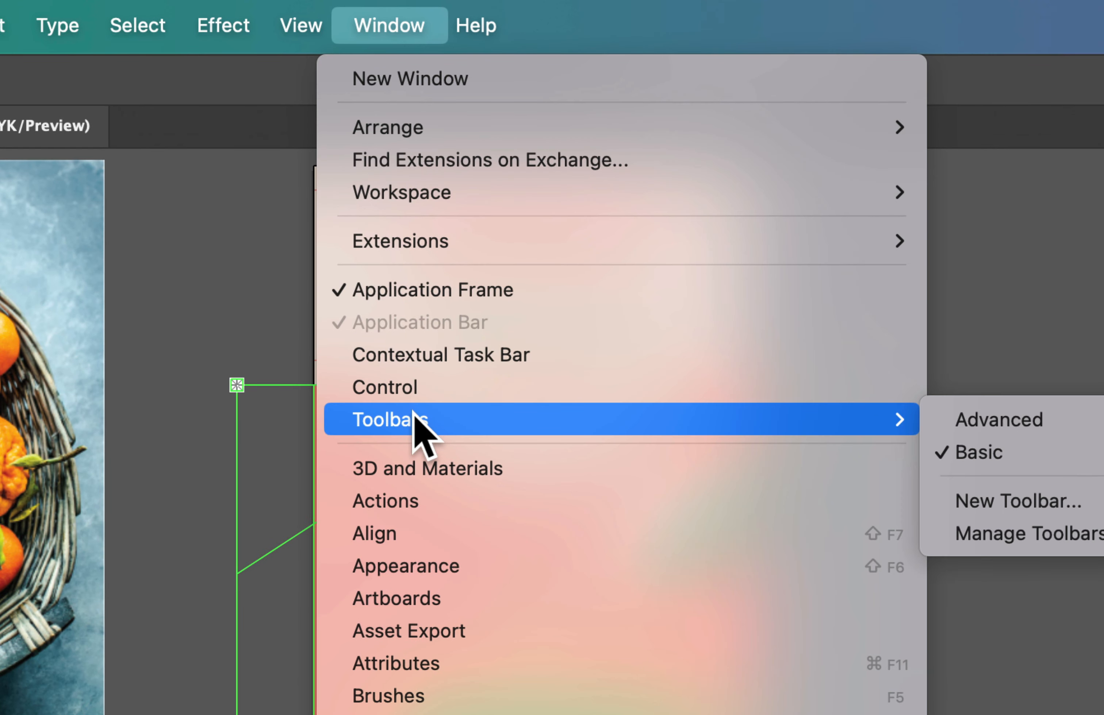
pyautogui.click(1000, 424)
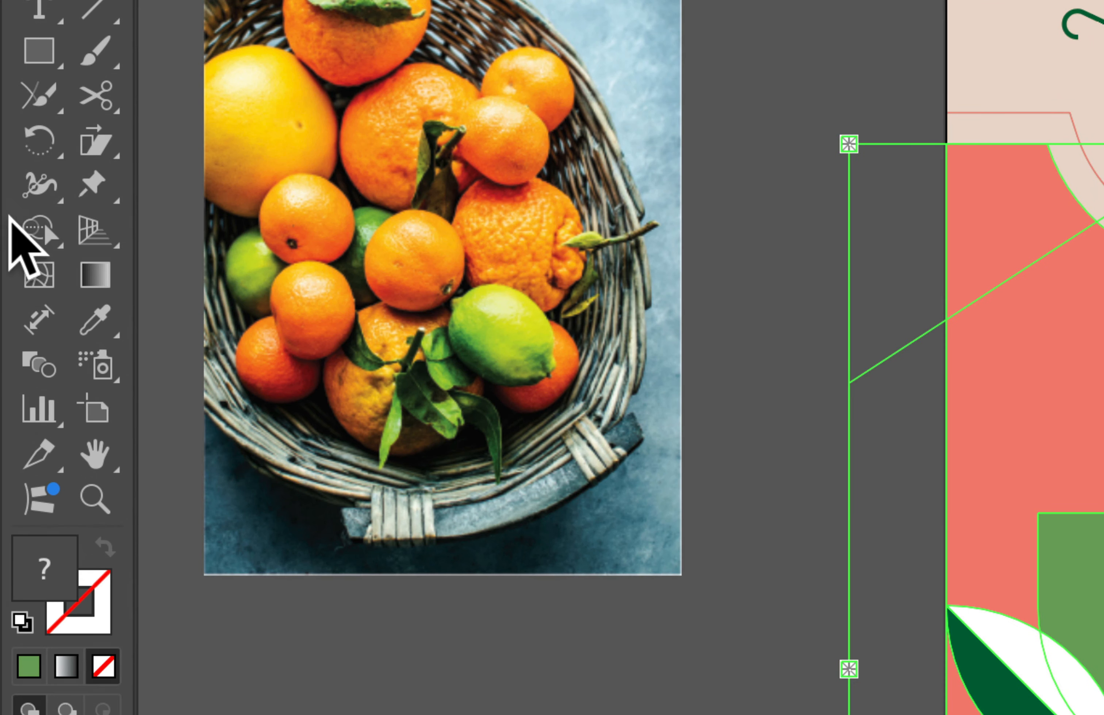
pyautogui.click(14, 226)
pyautogui.click(32, 228)
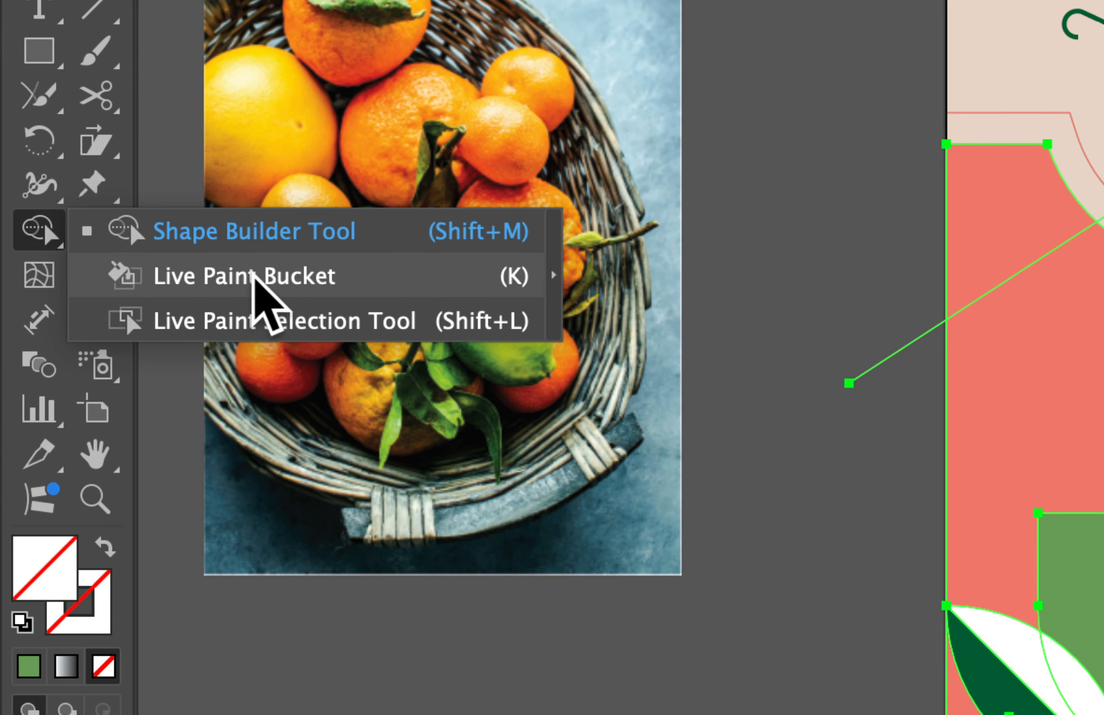
pyautogui.click(307, 280)
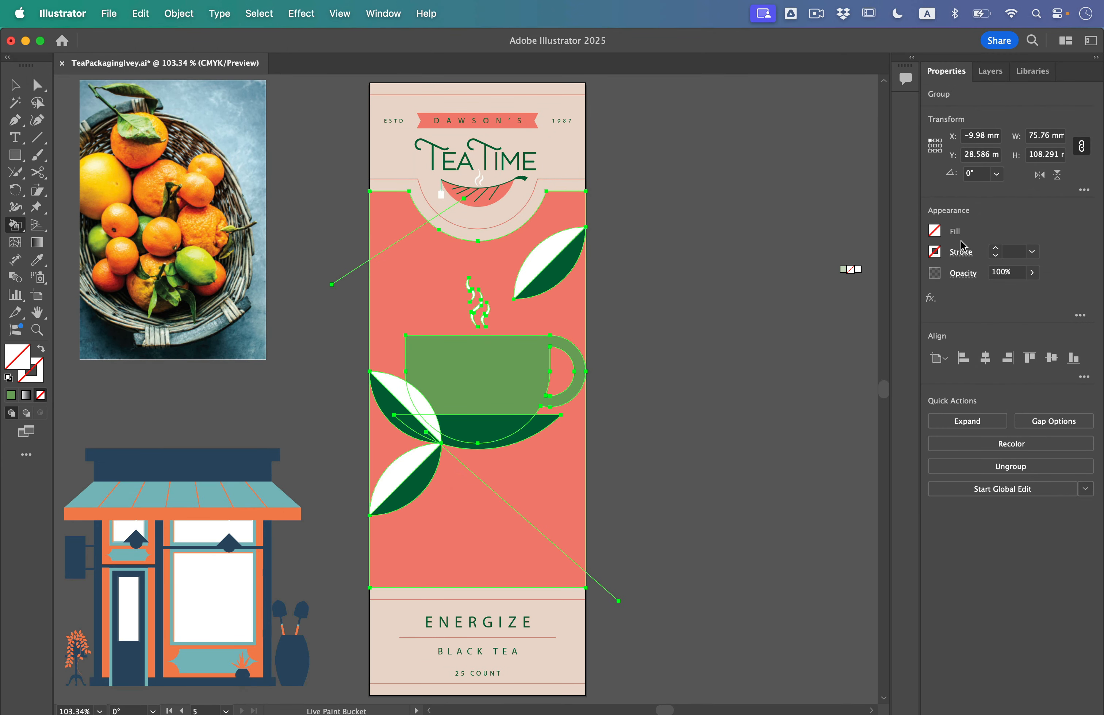
# Live-paint the area behind the cup, the handle opening and the area below the saucer with the pale pink swatch
pyautogui.click(939, 236)
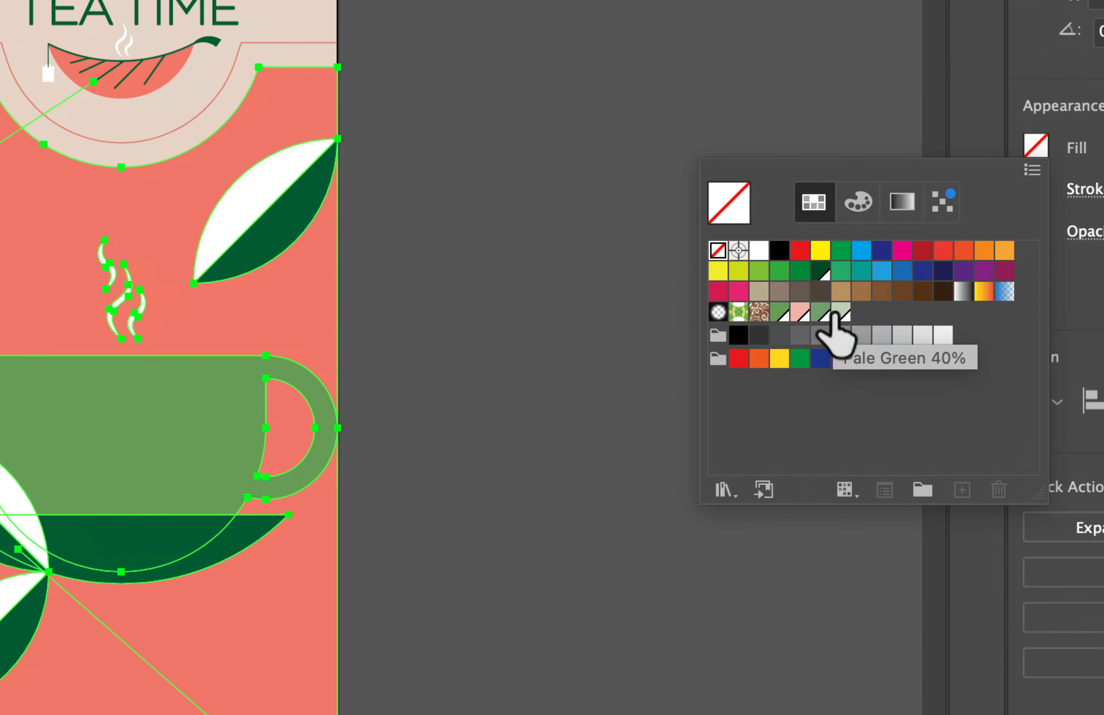
pyautogui.click(798, 313)
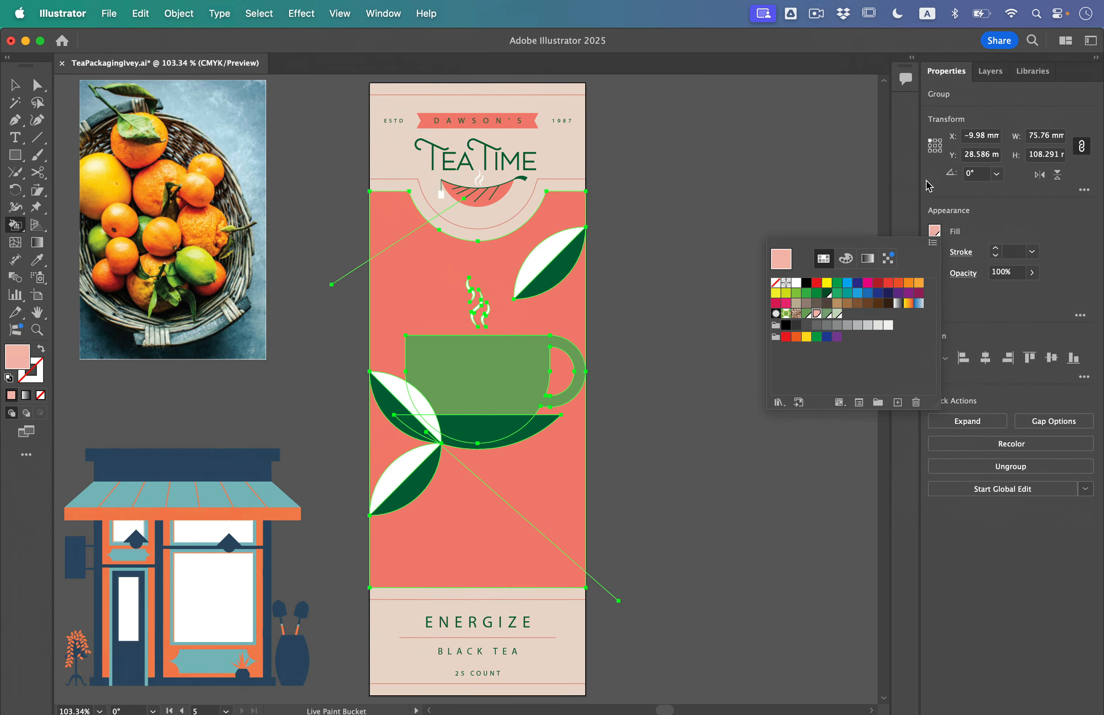
pyautogui.click(1003, 234)
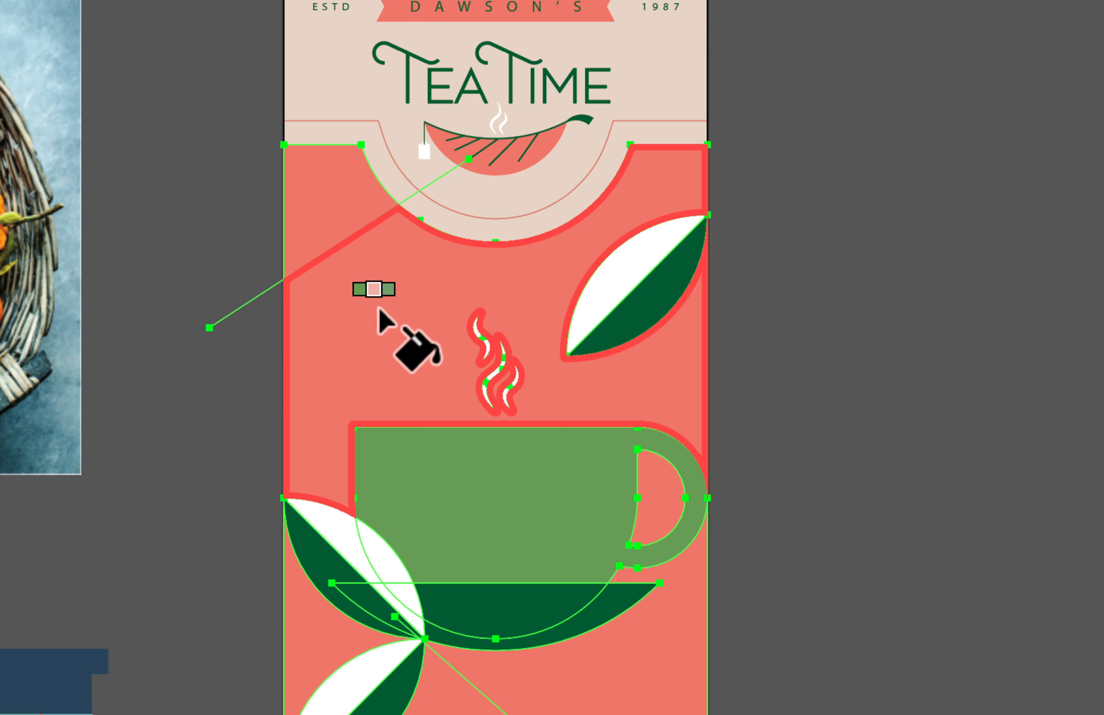
pyautogui.click(378, 310)
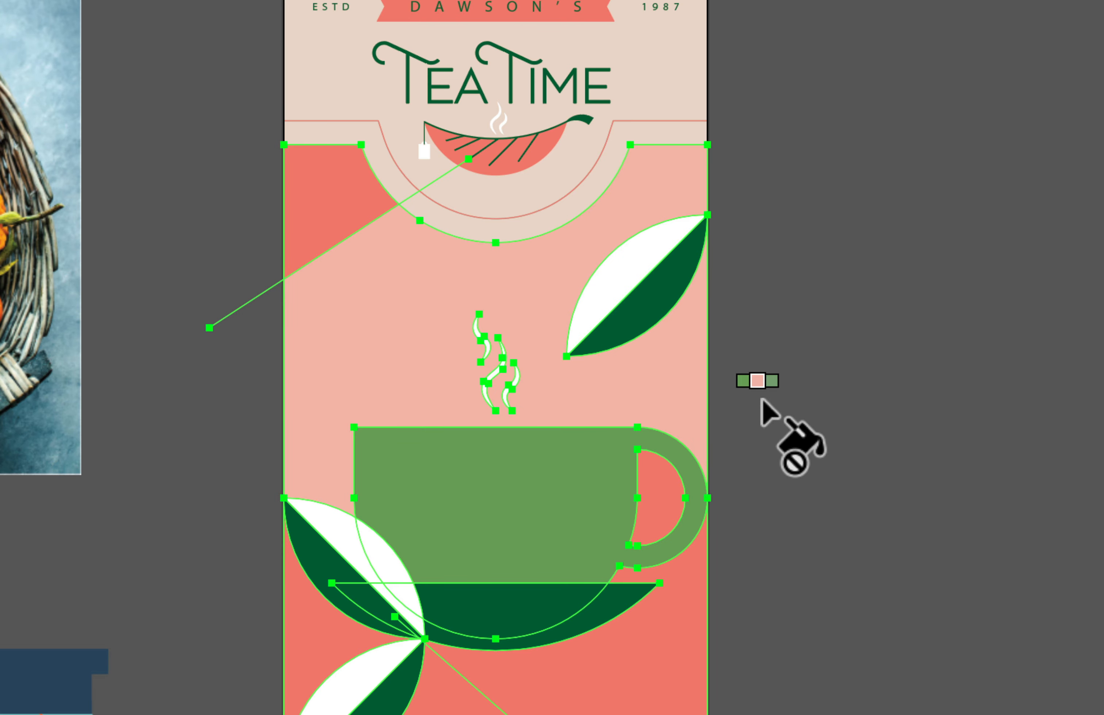
pyautogui.click(650, 494)
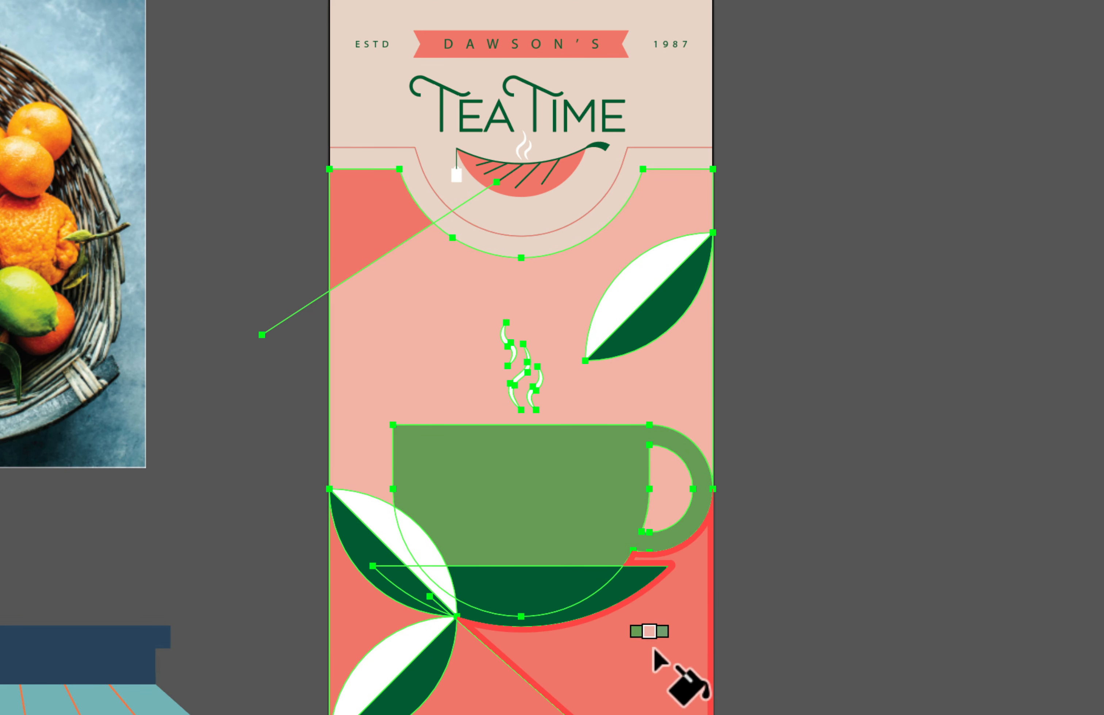
pyautogui.click(674, 659)
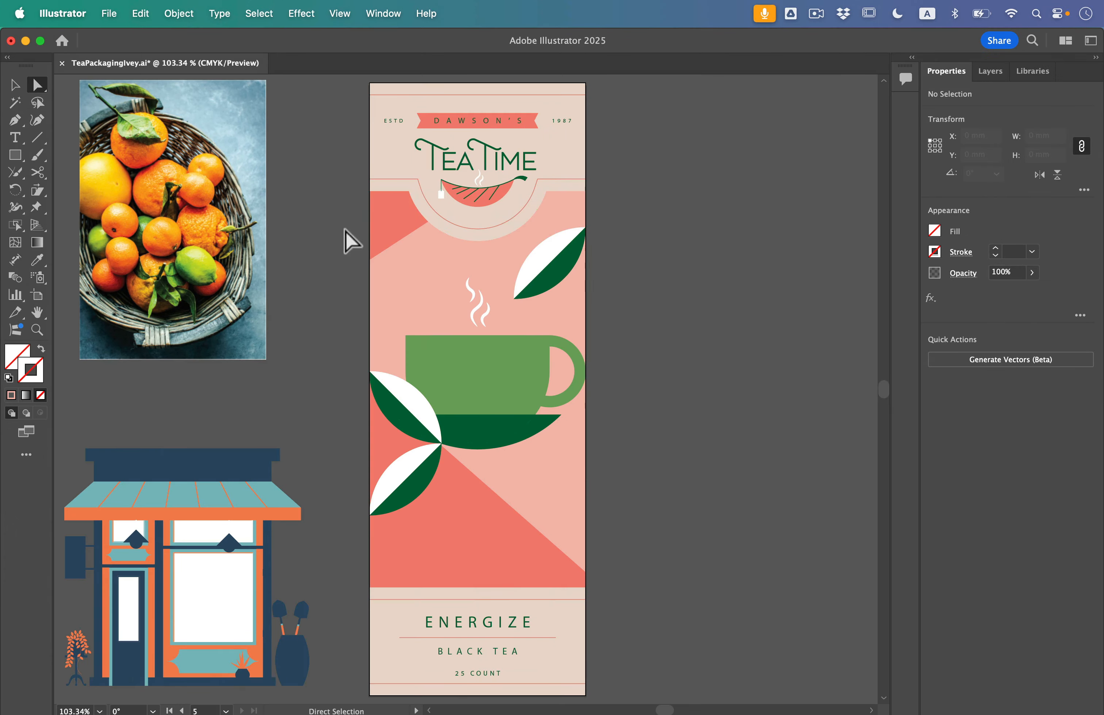
# Switch to Outline view and move the outer endpoint of the upper diagonal line further down
pyautogui.click(339, 14)
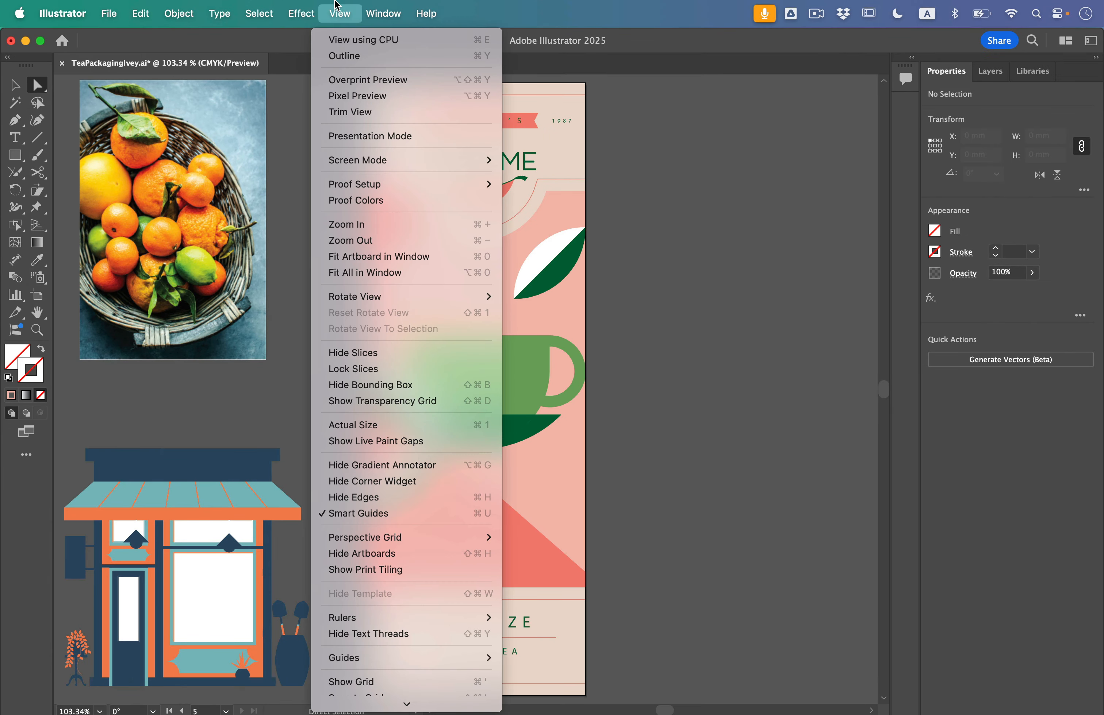
pyautogui.click(346, 56)
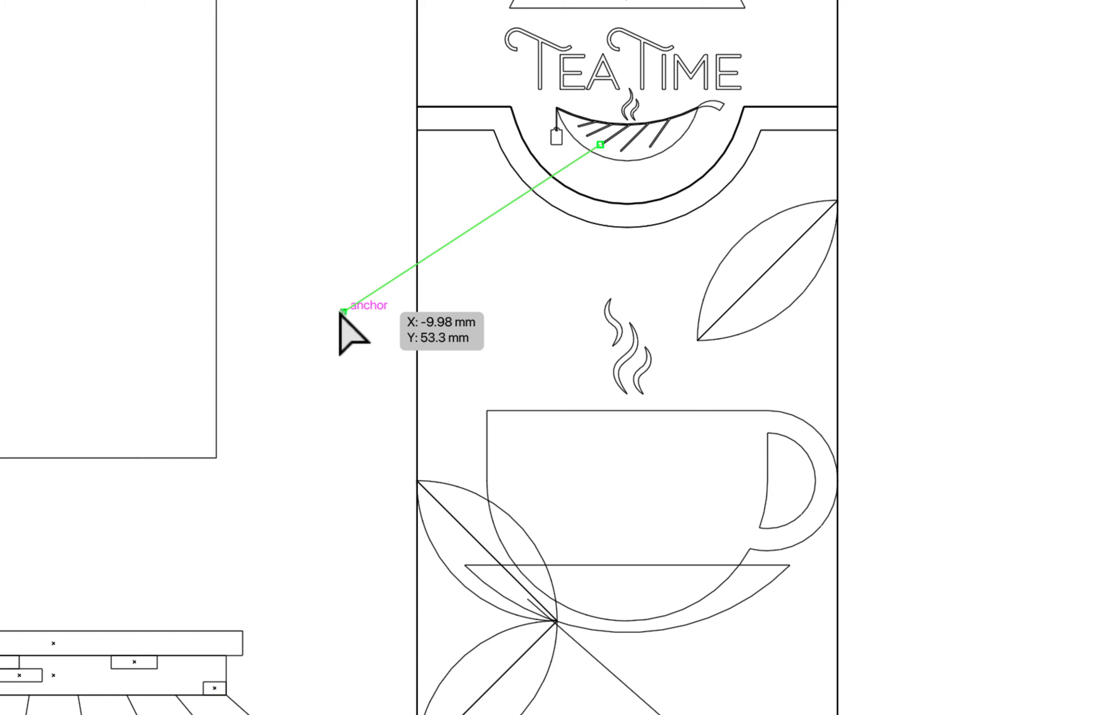
pyautogui.moveTo(342, 311); pyautogui.dragTo(383, 411)
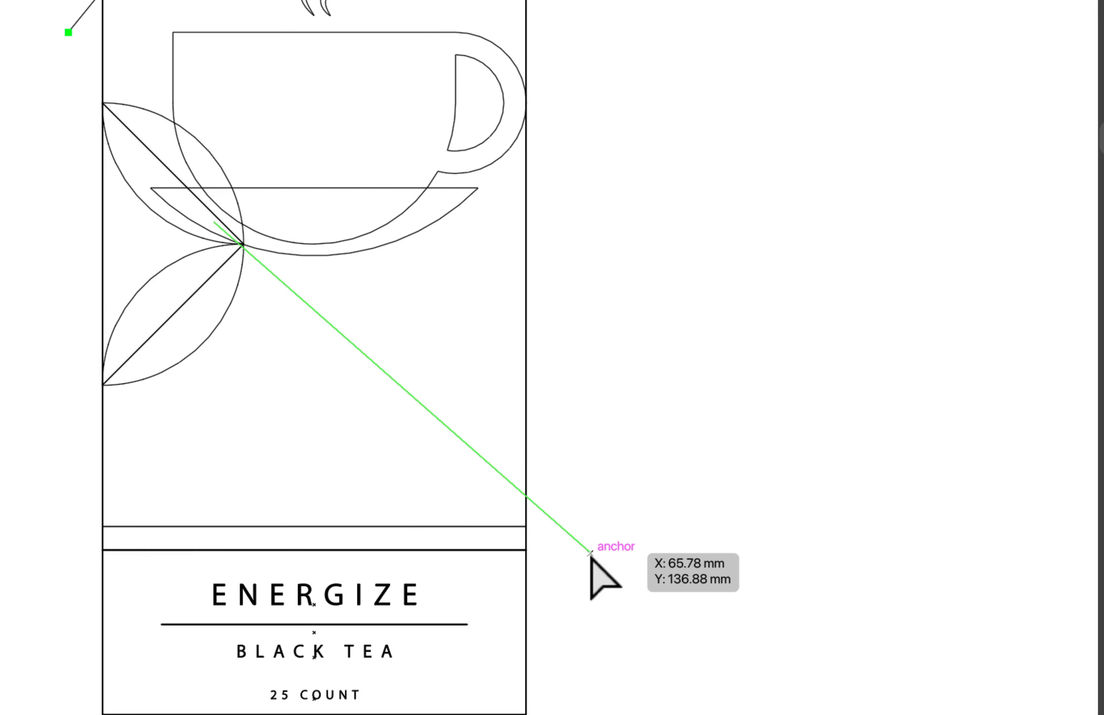
# Raise the outer endpoint of the lower diagonal line to about X 68.5 mm, Y 119.8 mm and return to Preview mode
pyautogui.moveTo(590, 553); pyautogui.dragTo(610, 428)
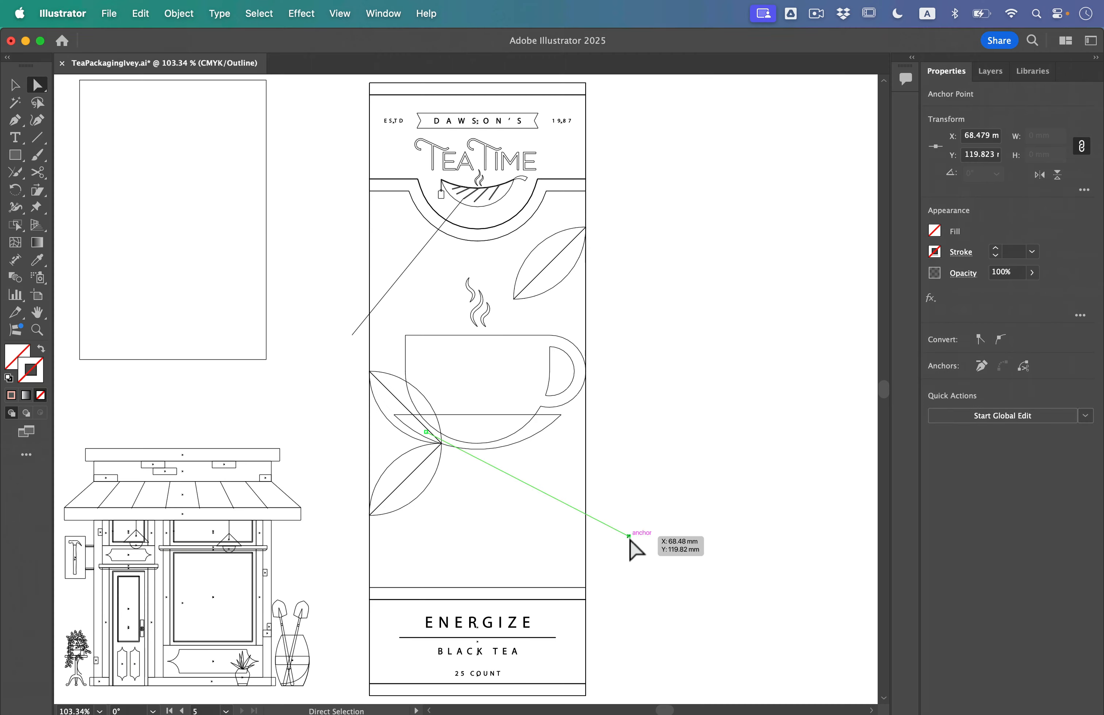
pyautogui.click(339, 13)
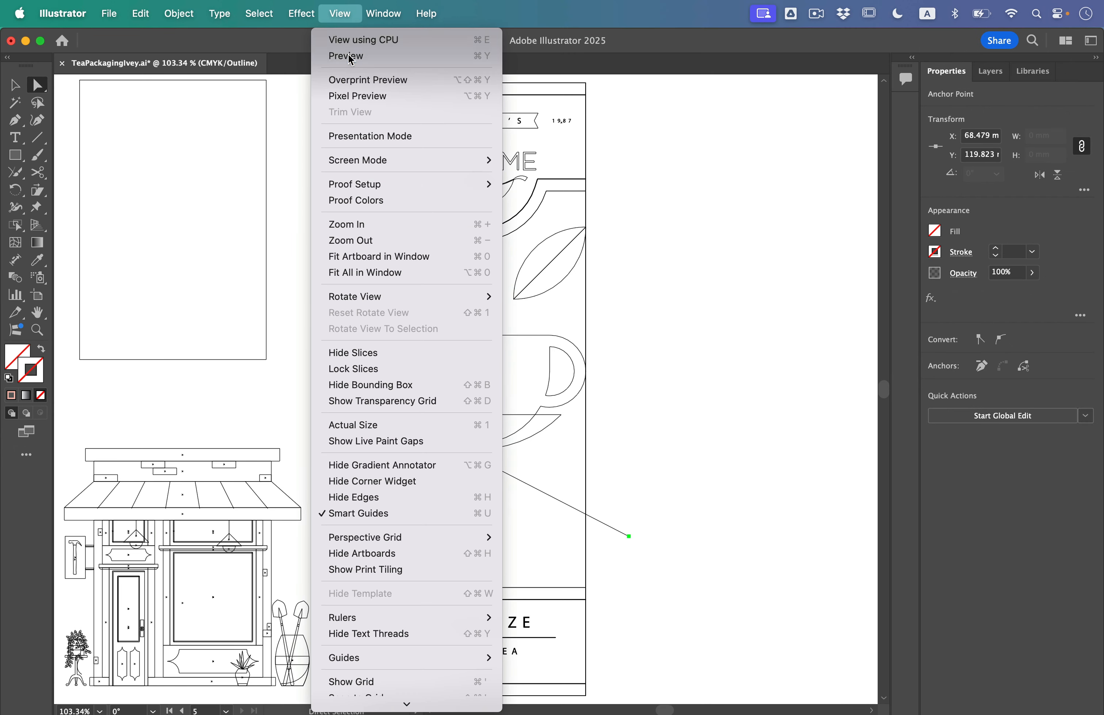
pyautogui.click(344, 54)
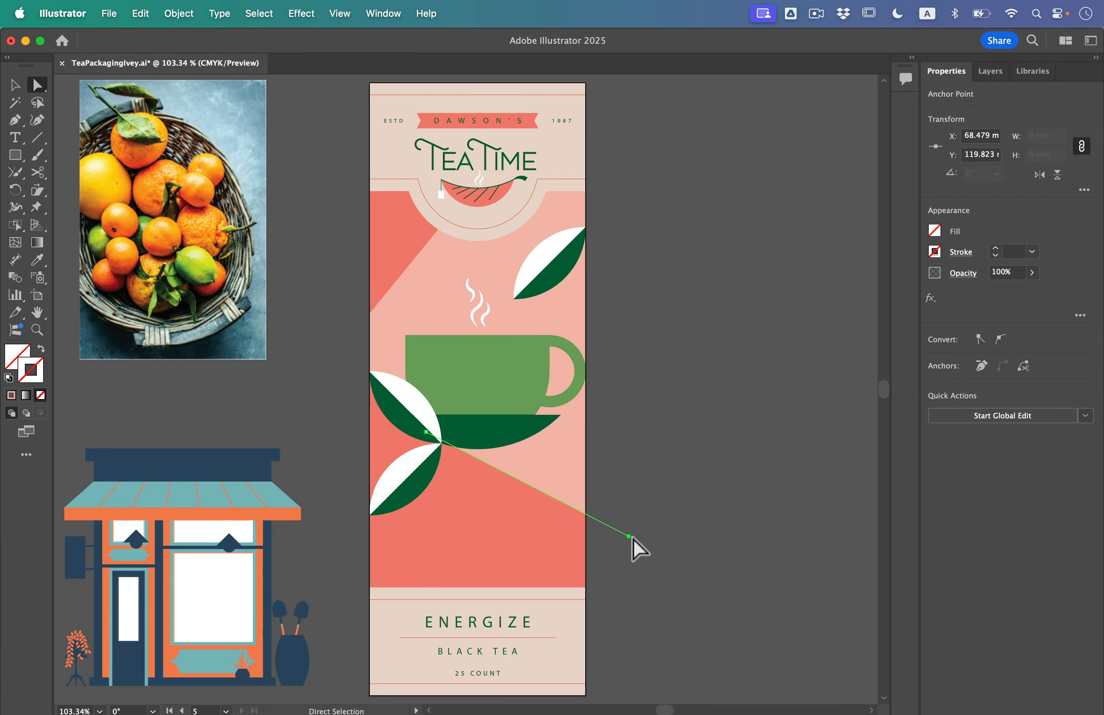
# Move the lower diagonal's outer endpoint down to about X 60.8 mm, Y 131 mm, deselect it, and fit all artboards in the window
pyautogui.moveTo(632, 540); pyautogui.dragTo(599, 578)
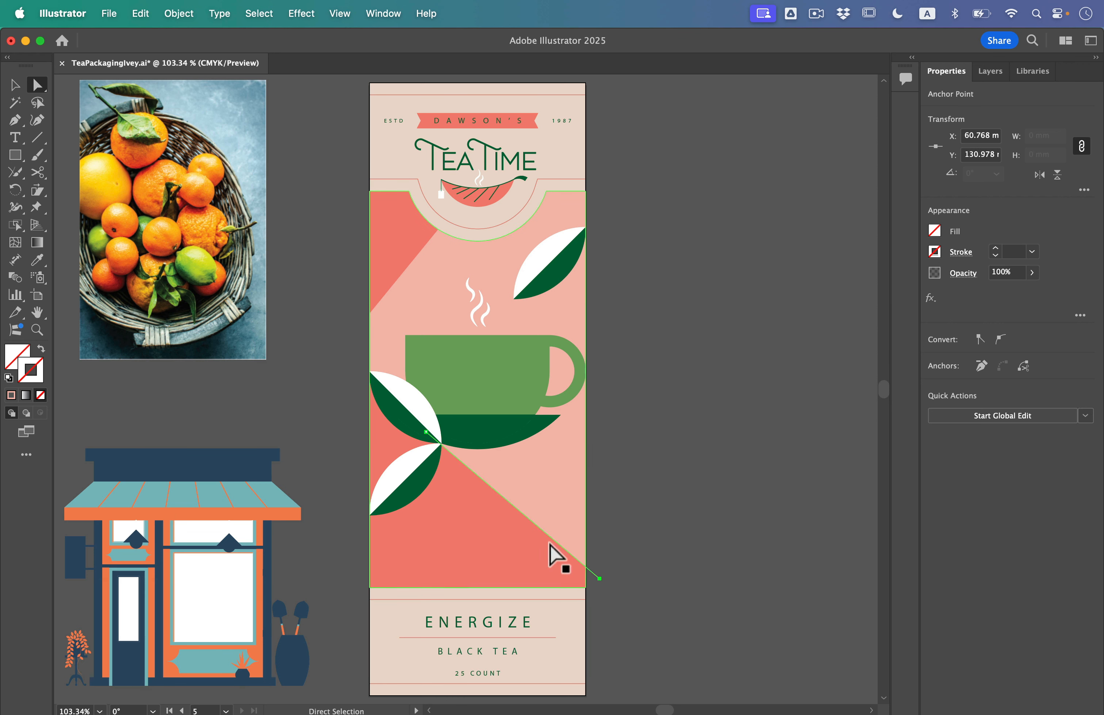
pyautogui.click(692, 488)
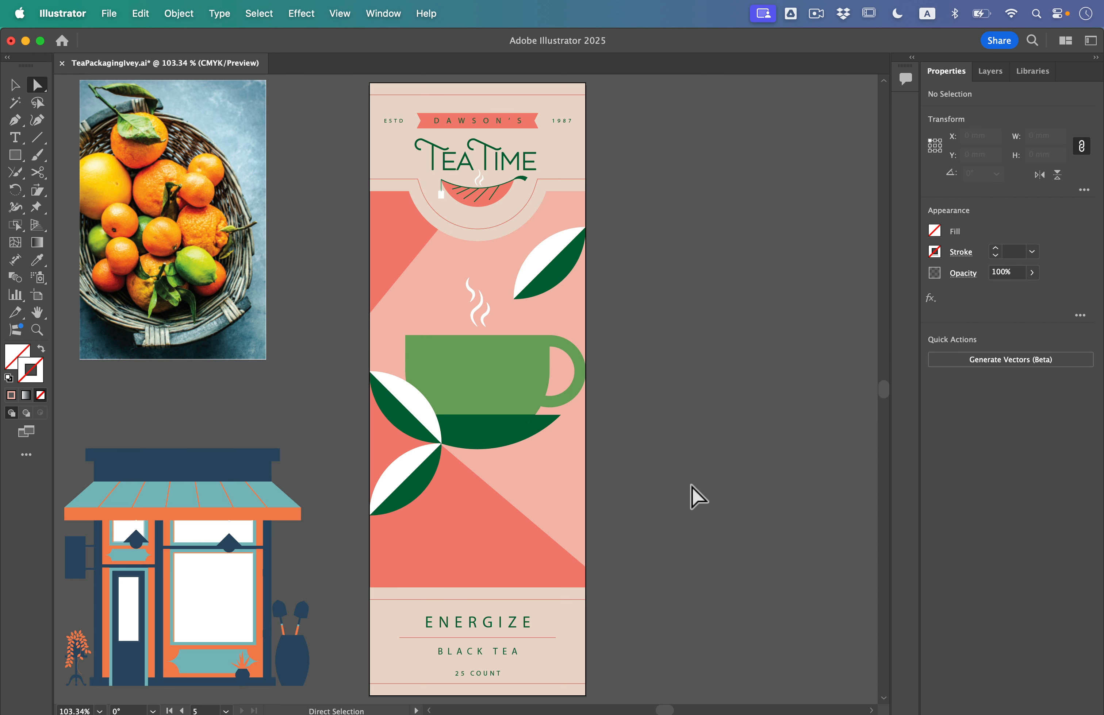
pyautogui.click(385, 6)
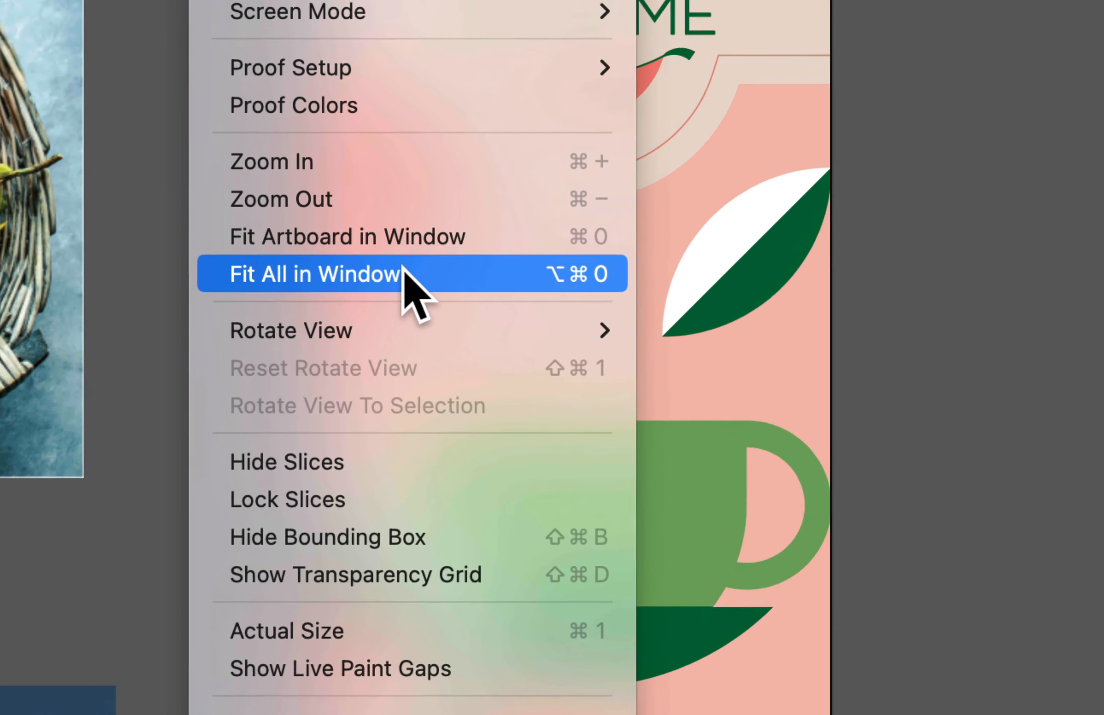
pyautogui.click(403, 273)
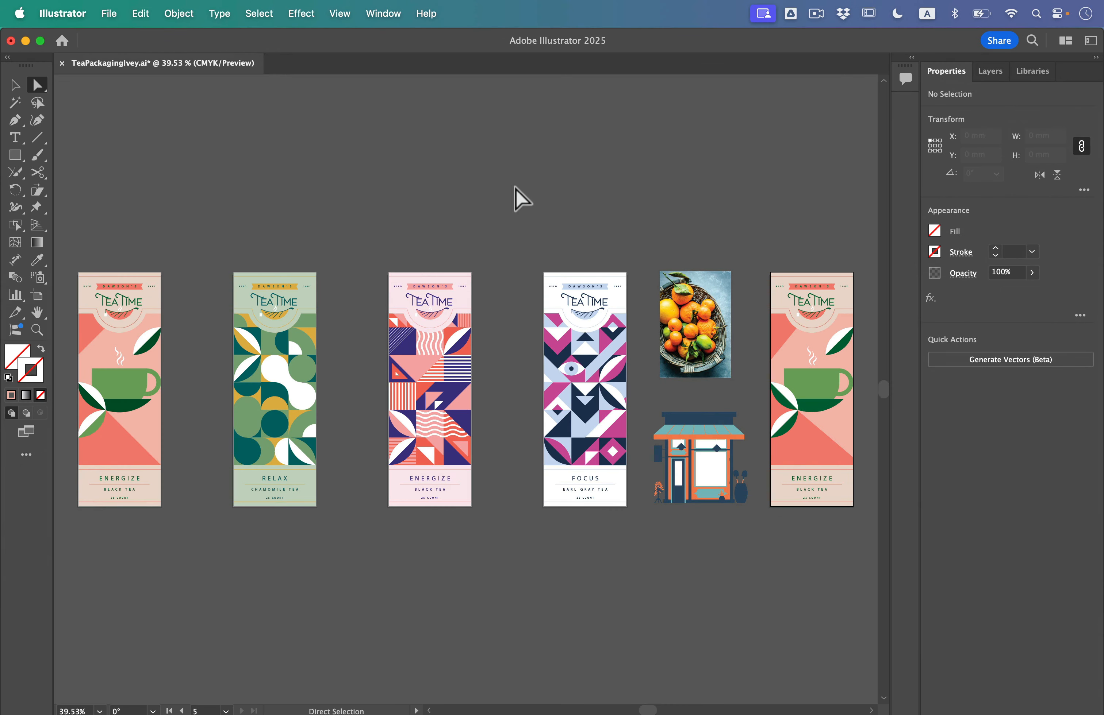